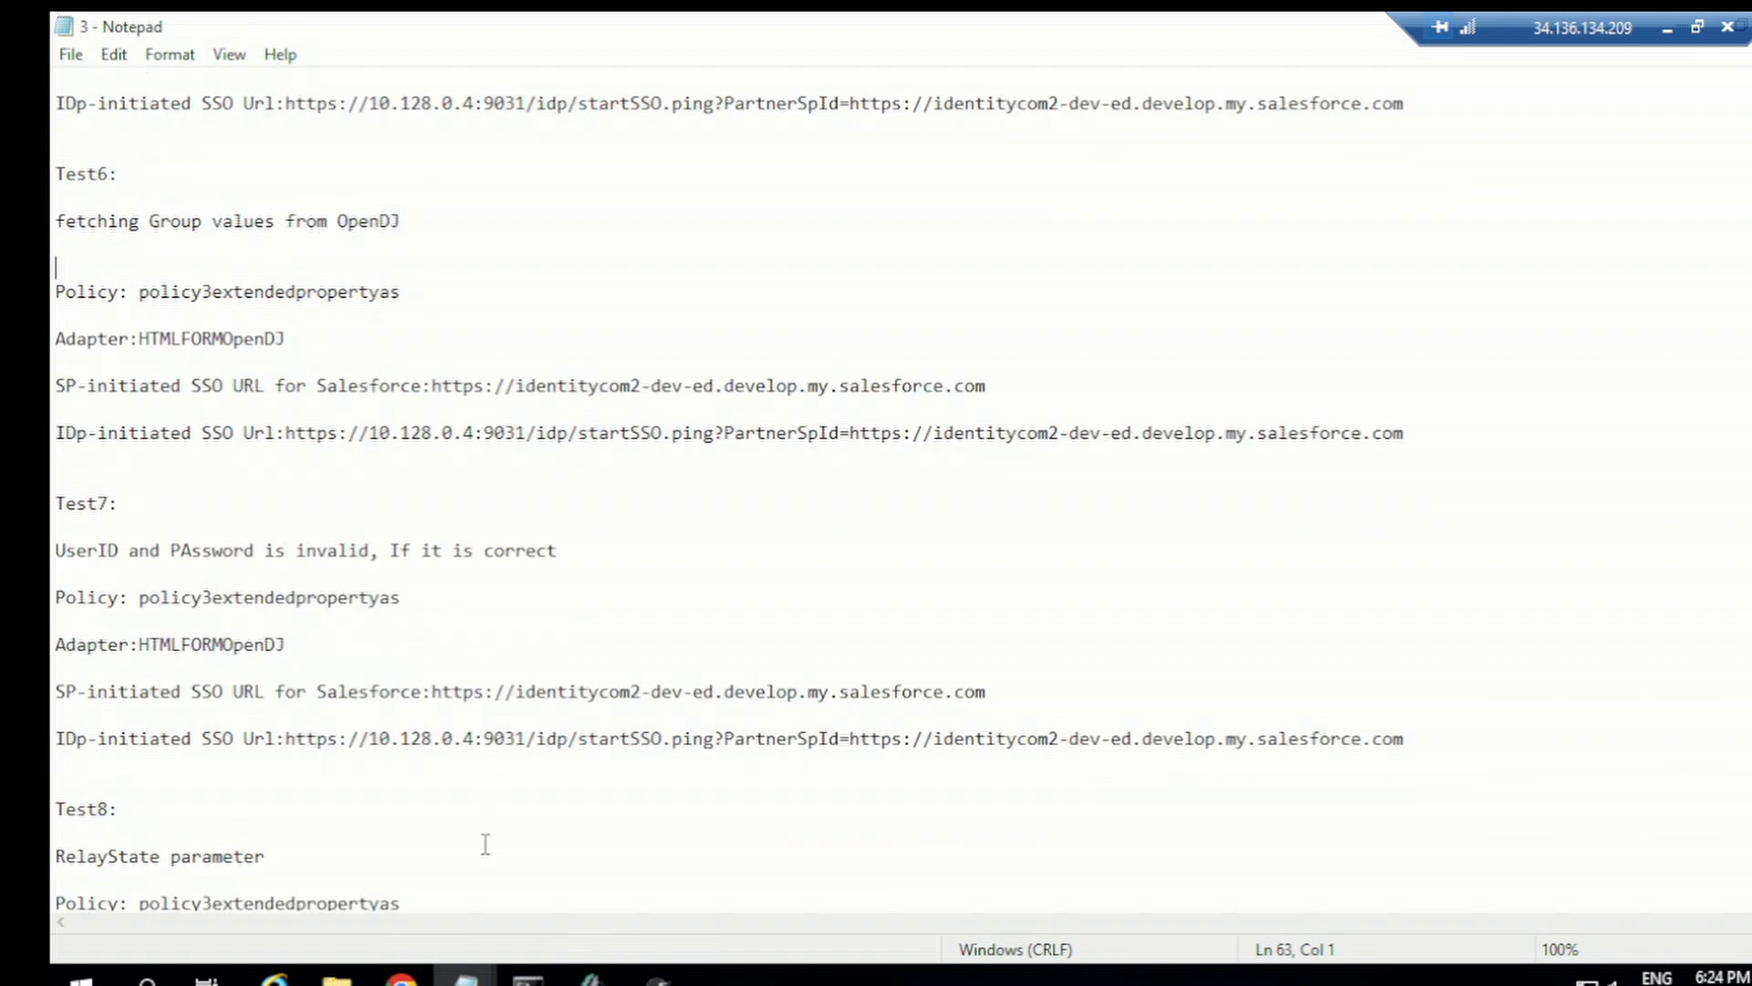
Step: Switch to the browser and open the selector3epas selector instance to review its result values
{"action": "left_click", "coordinate": [401, 975]}
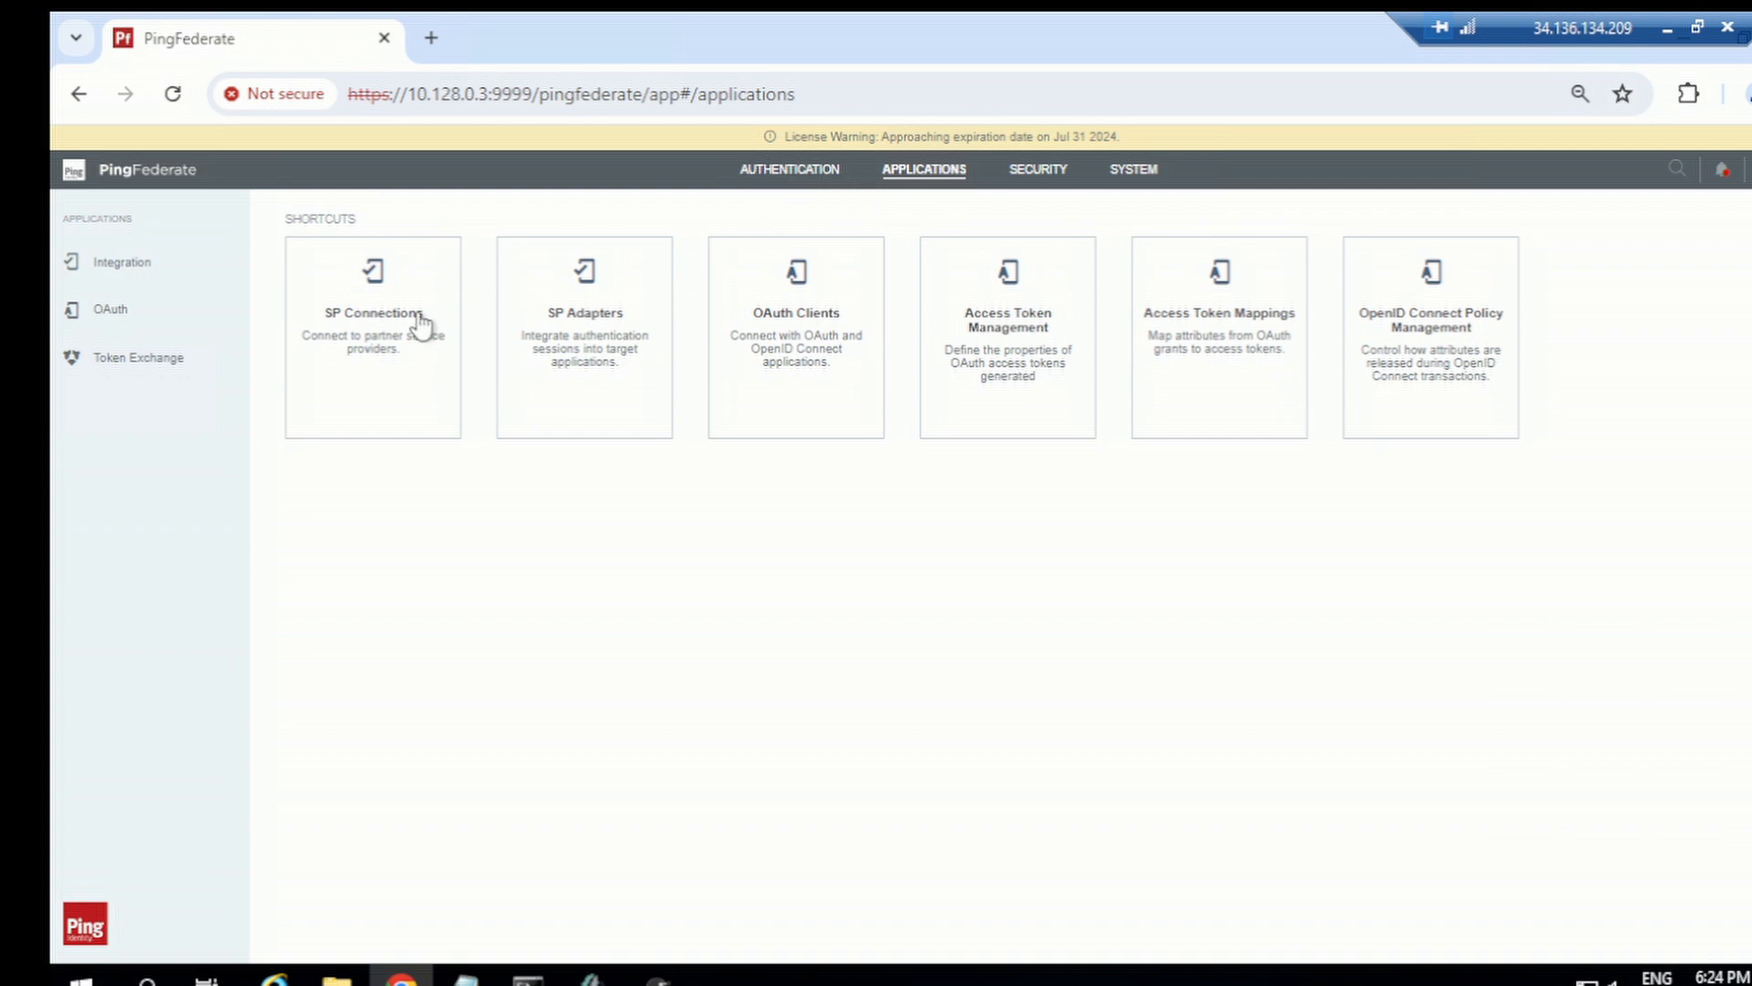
{"action": "left_click", "coordinate": [833, 174]}
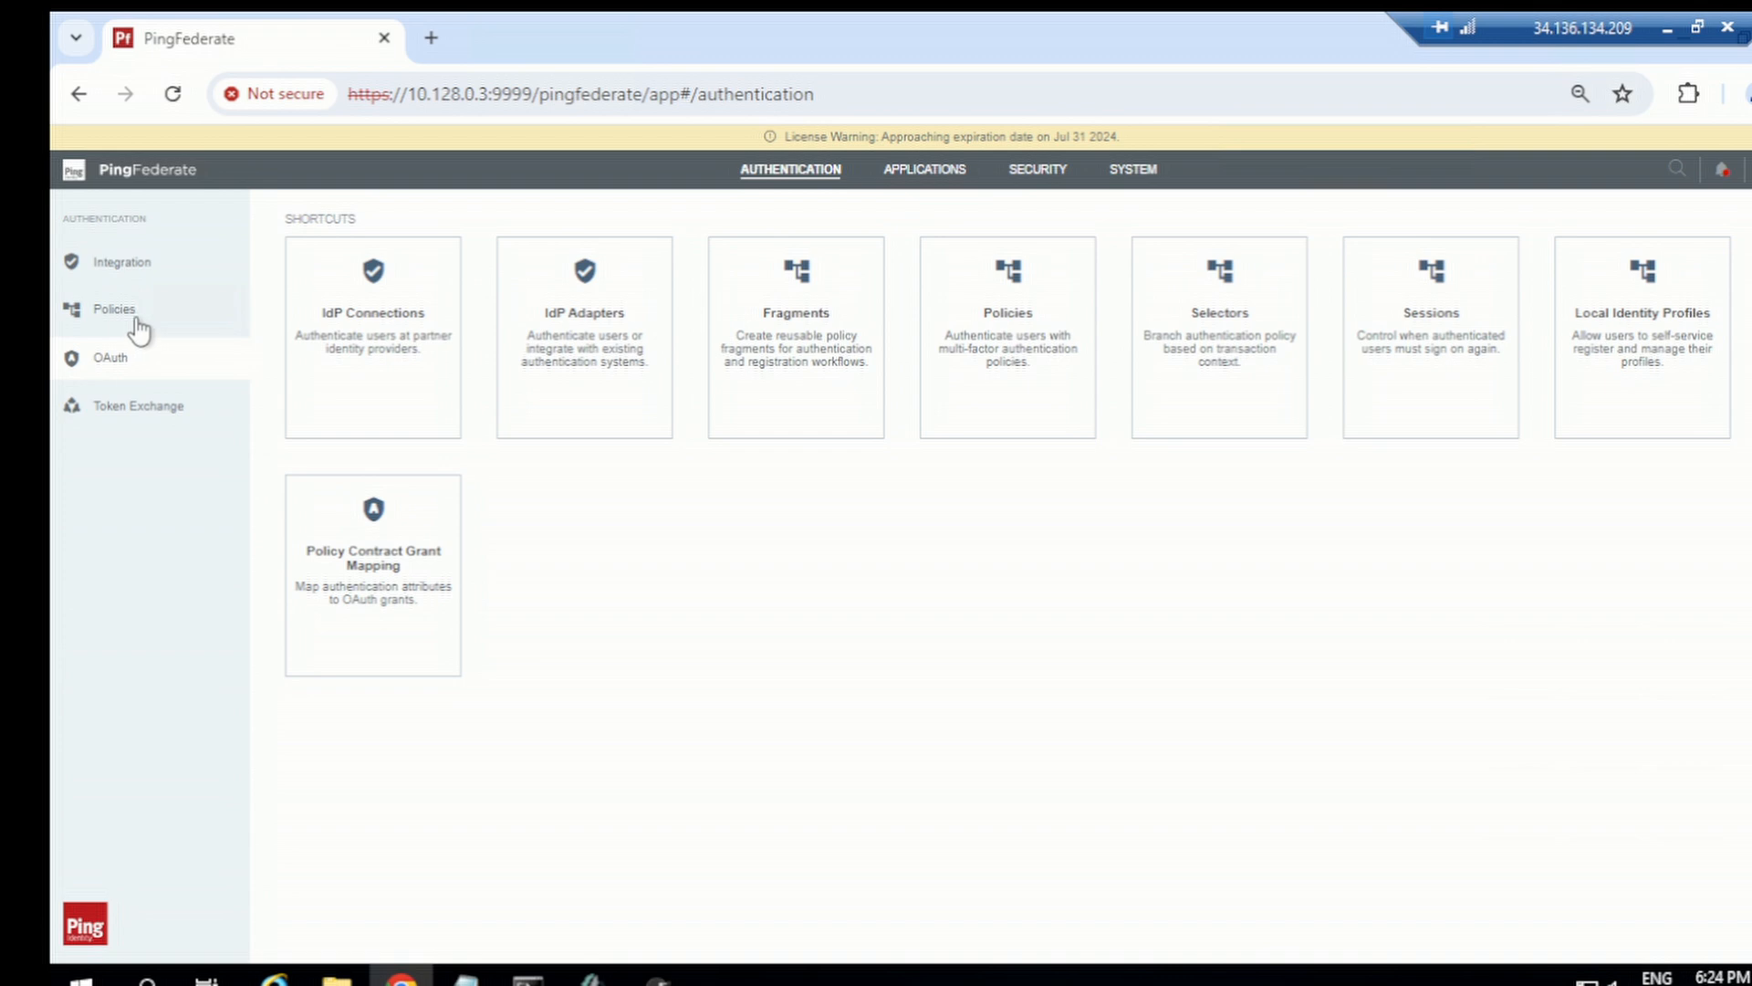
{"action": "left_click", "coordinate": [158, 332]}
{"action": "left_click", "coordinate": [143, 354]}
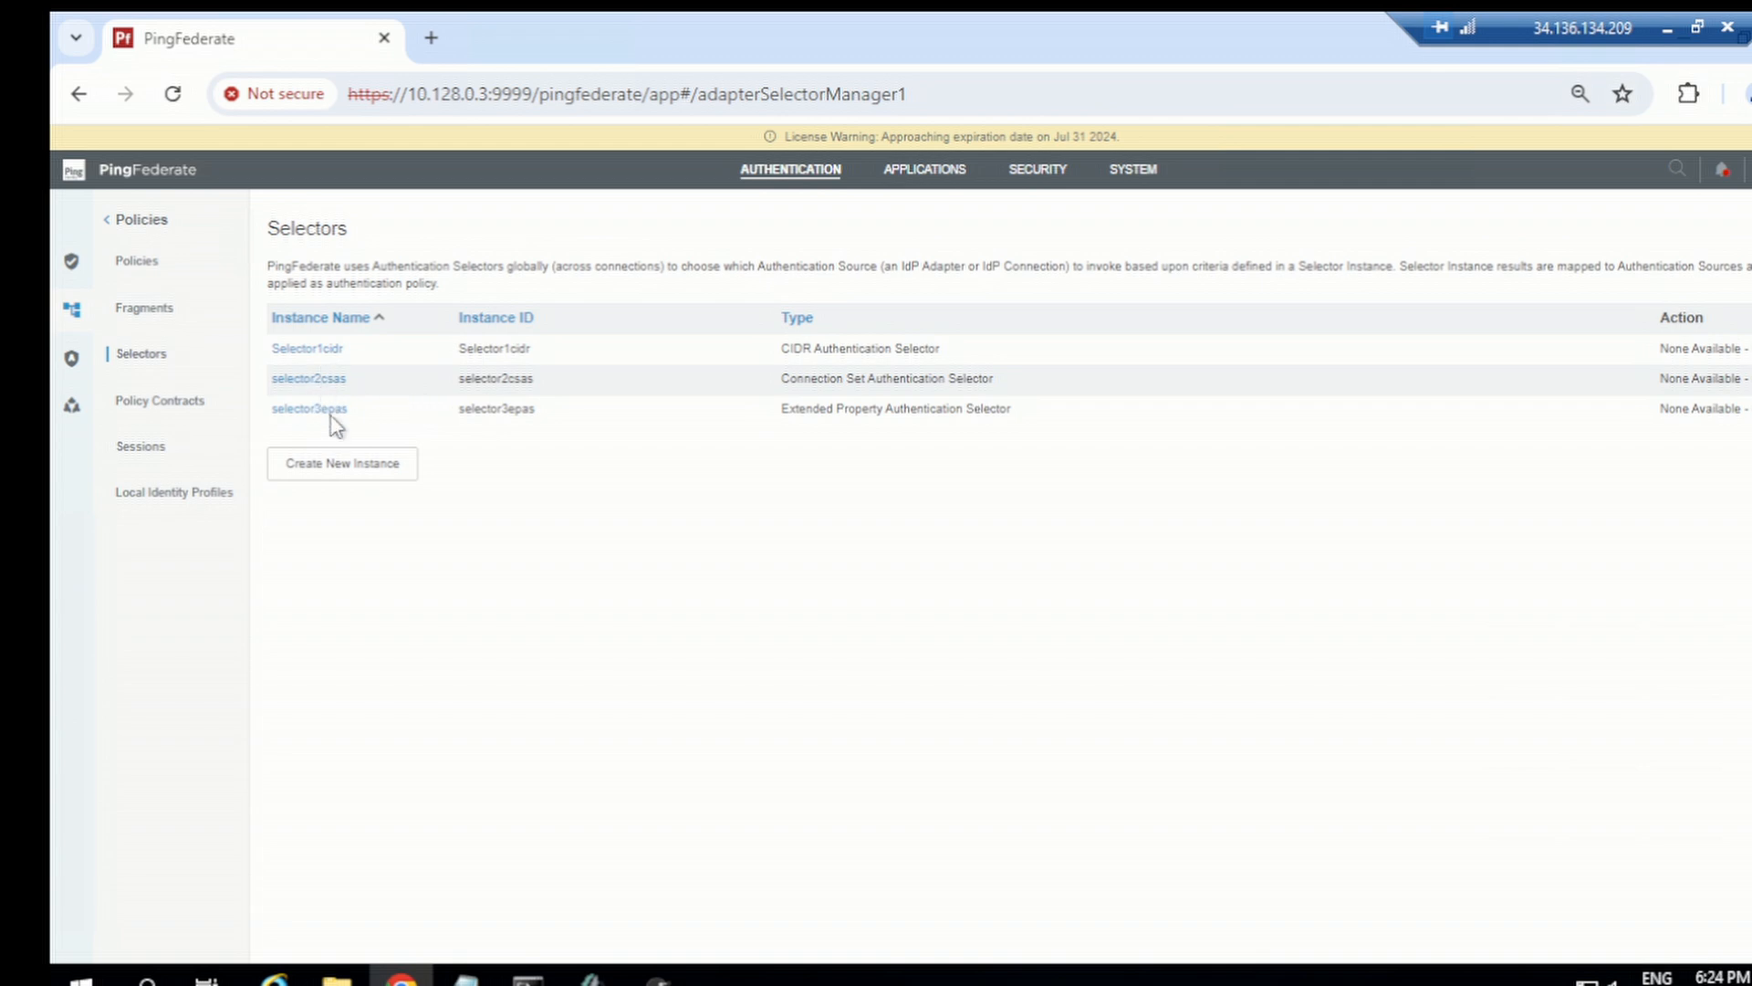
{"action": "left_click", "coordinate": [333, 416]}
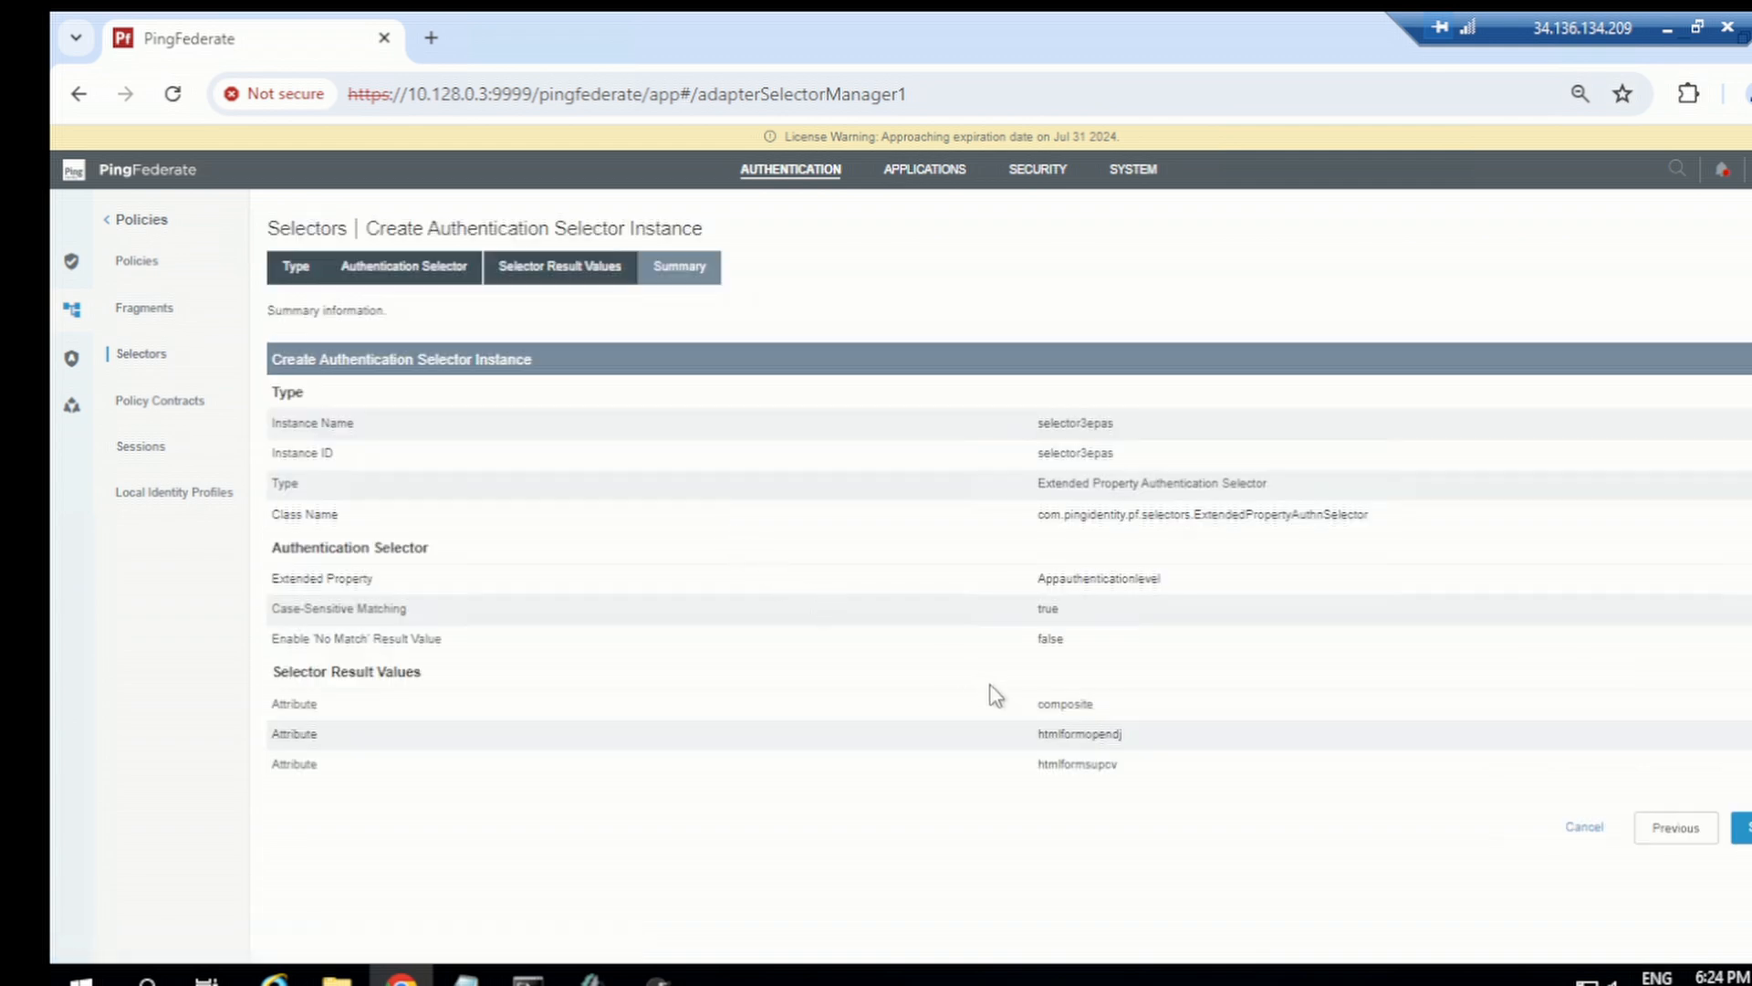
{"action": "double_click", "coordinate": [1094, 730]}
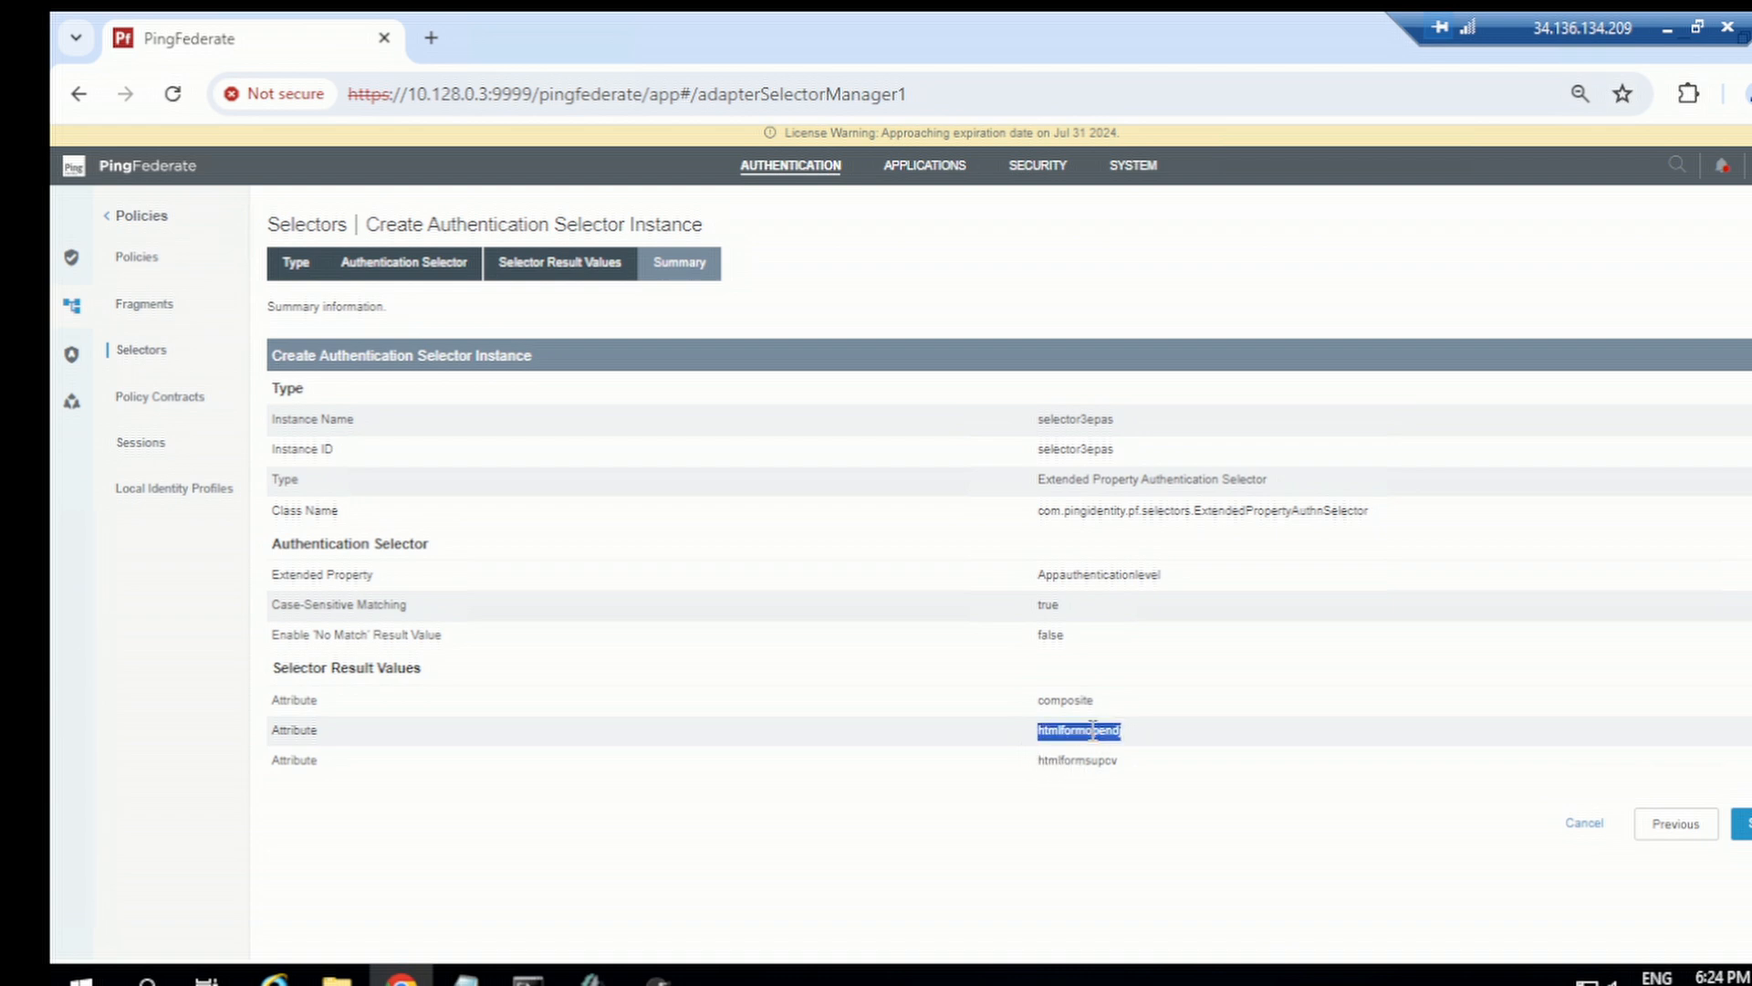
Step: Set the Salesforce SP connection's Appauthenticationlevel extended property to htmlformopendj and save the connection
{"action": "left_click", "coordinate": [913, 160]}
{"action": "left_click", "coordinate": [301, 288]}
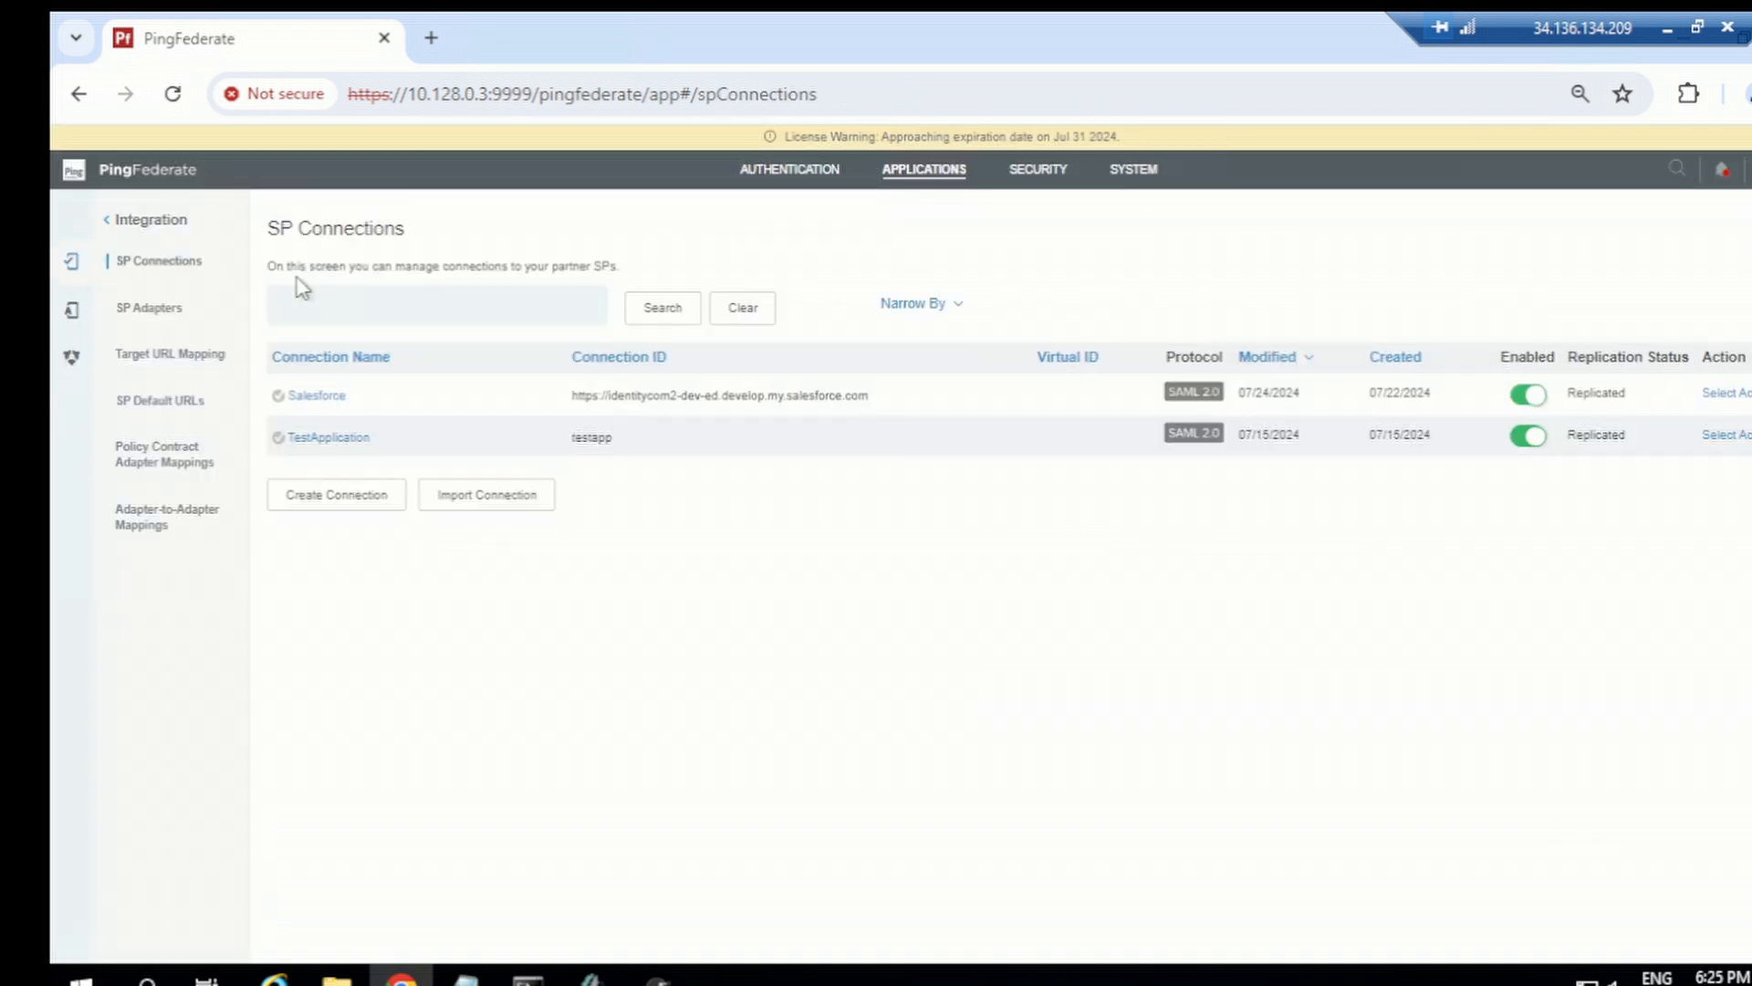
{"action": "left_click", "coordinate": [321, 398]}
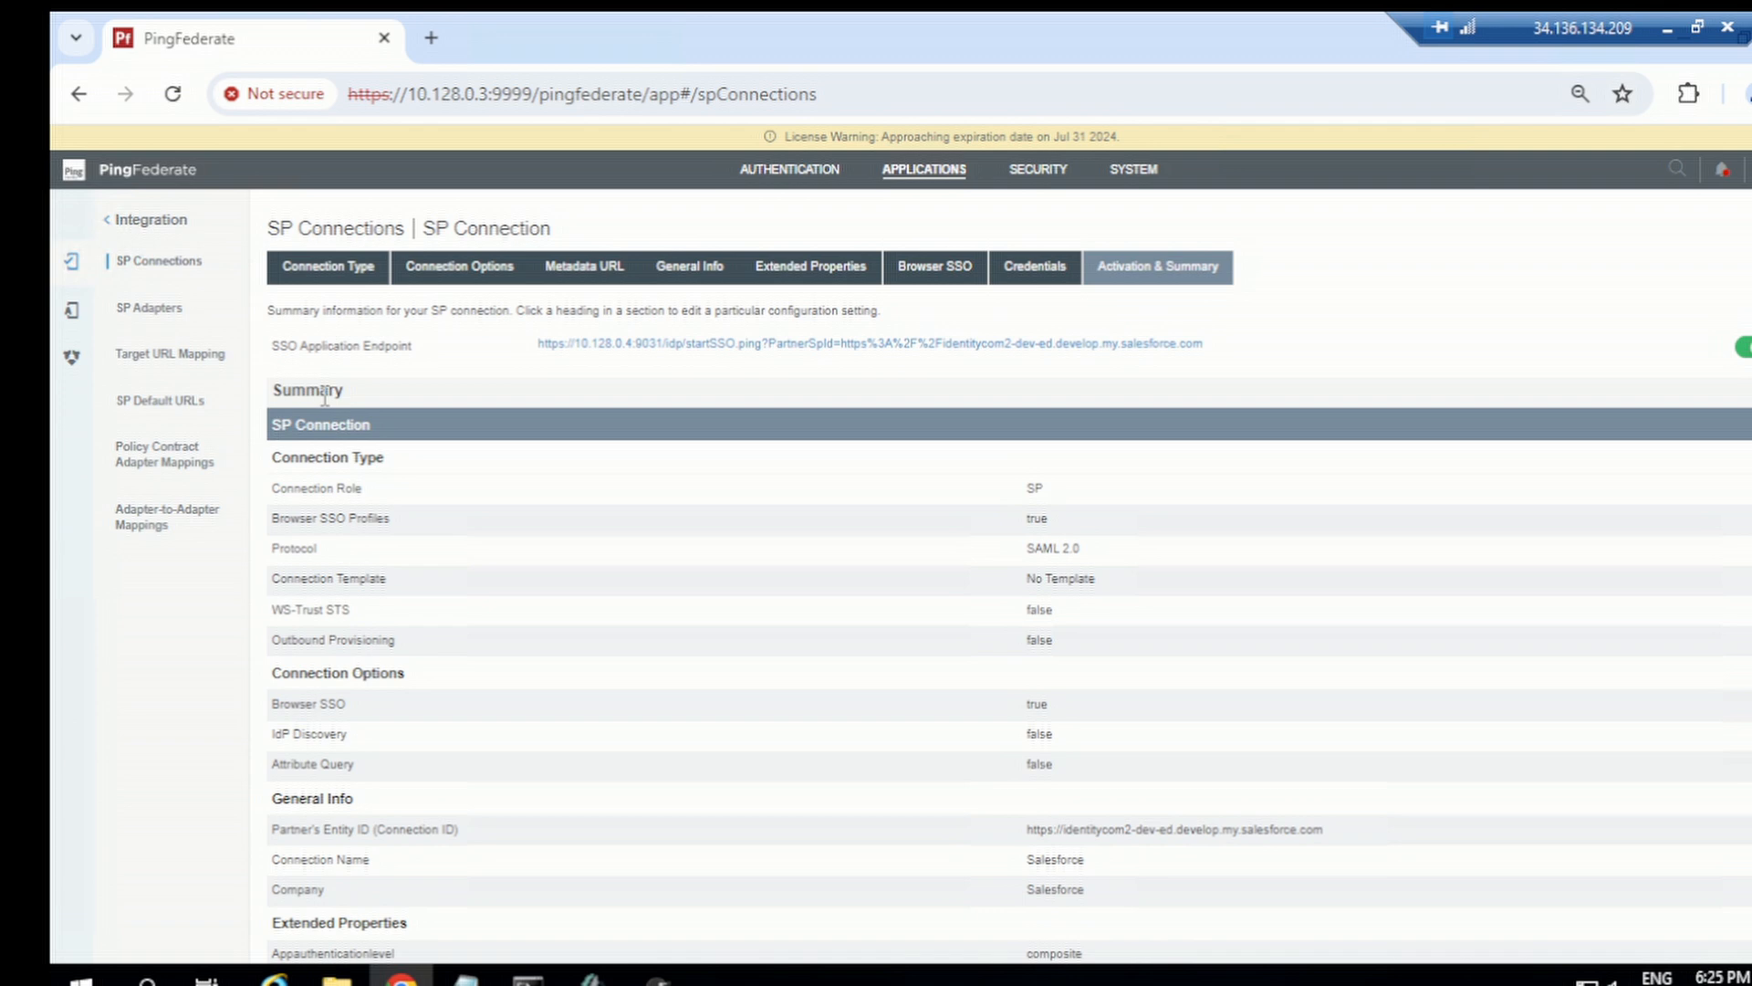
{"action": "scroll", "coordinate": [775, 598], "scroll_direction": "down", "scroll_amount": 3}
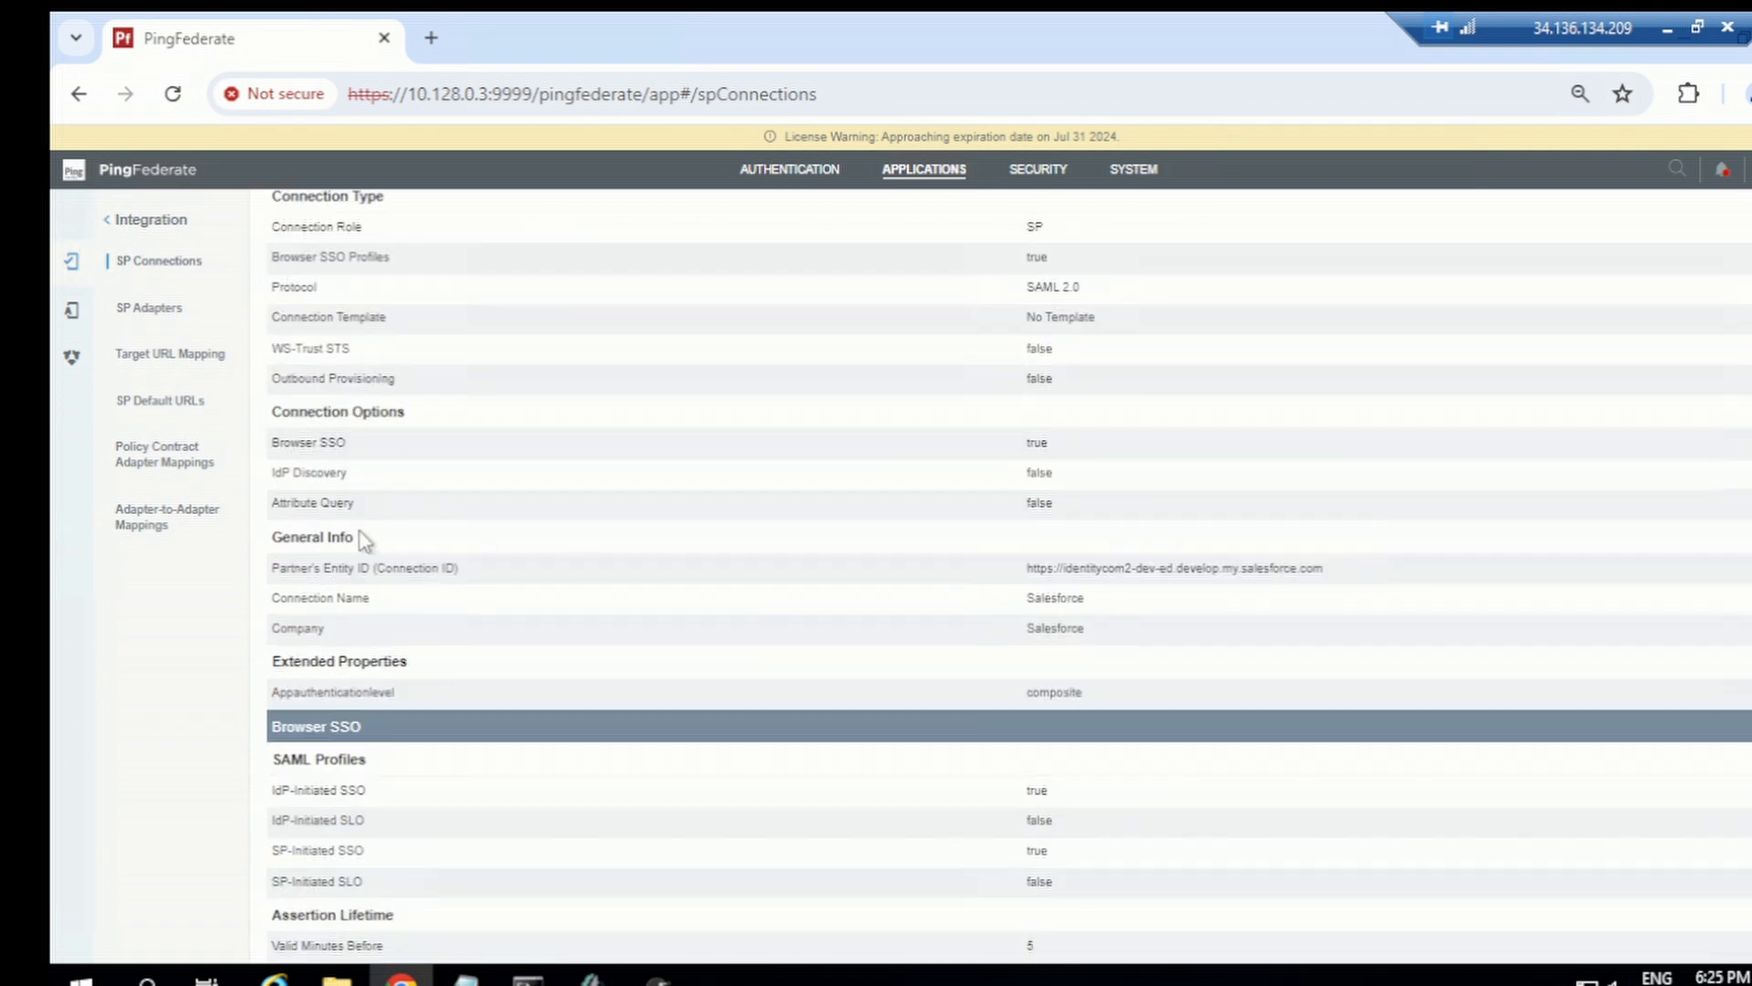
{"action": "left_click", "coordinate": [336, 662]}
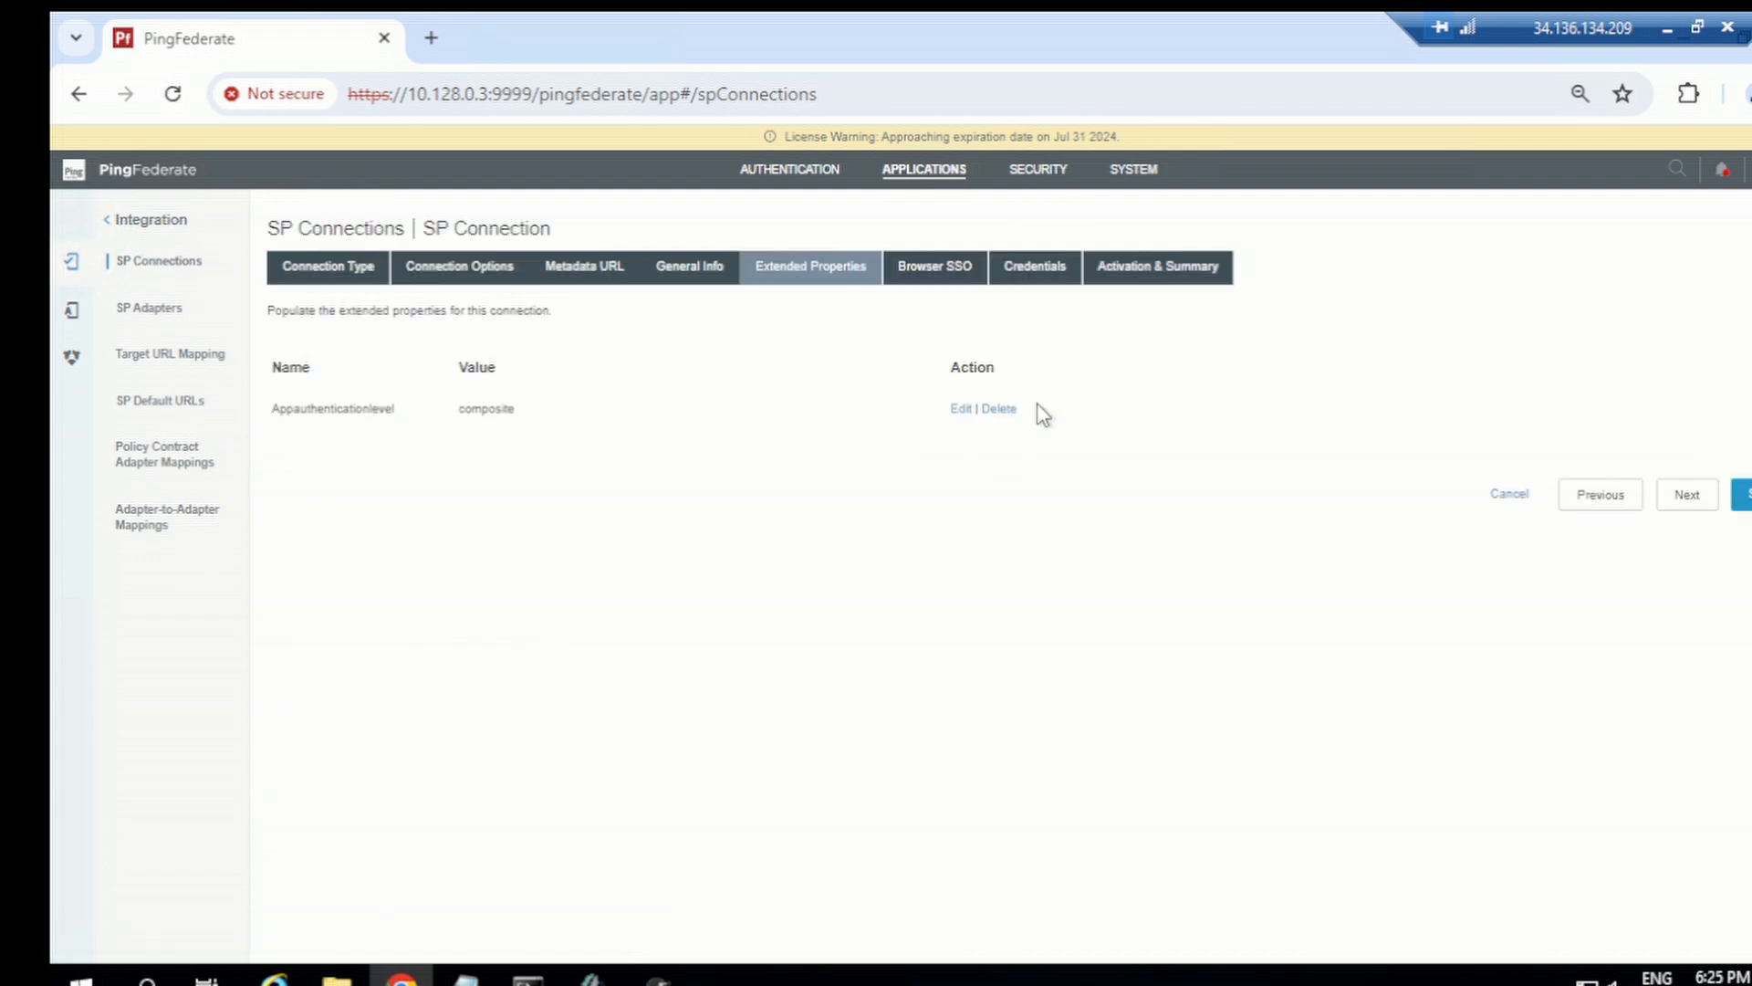
{"action": "left_click", "coordinate": [964, 410]}
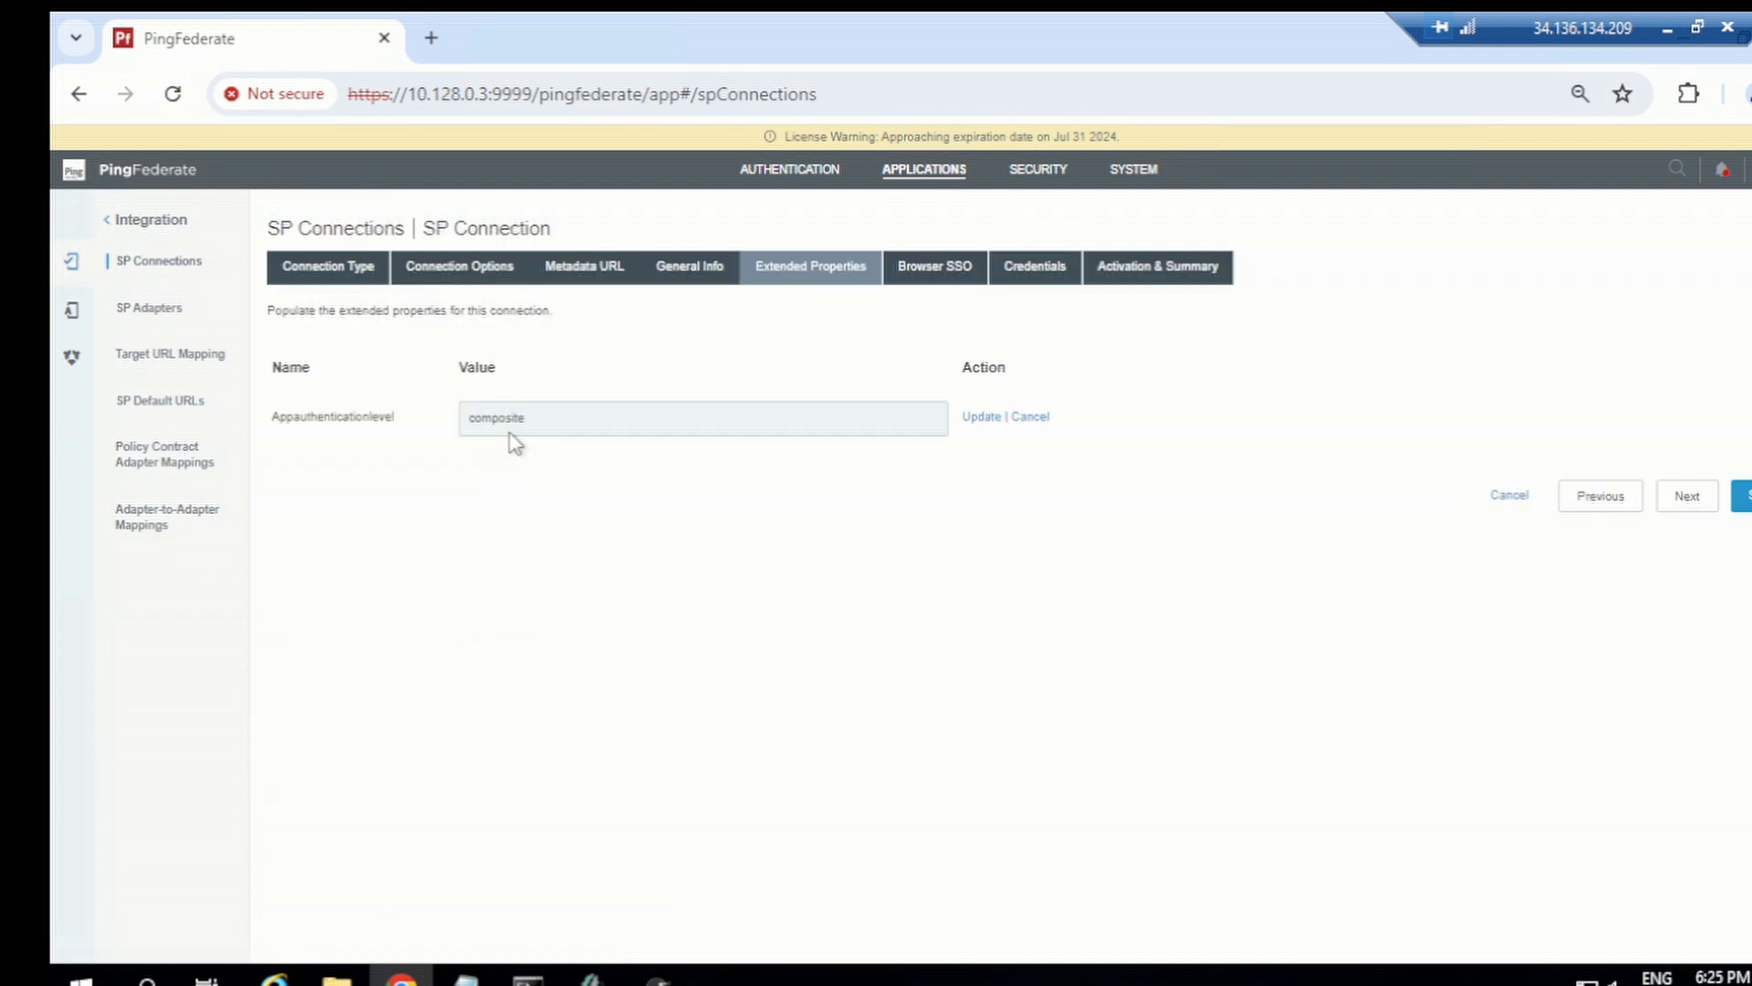
{"action": "double_click", "coordinate": [514, 425]}
{"action": "type", "text": "htmlformopendj"}
{"action": "left_click", "coordinate": [984, 419]}
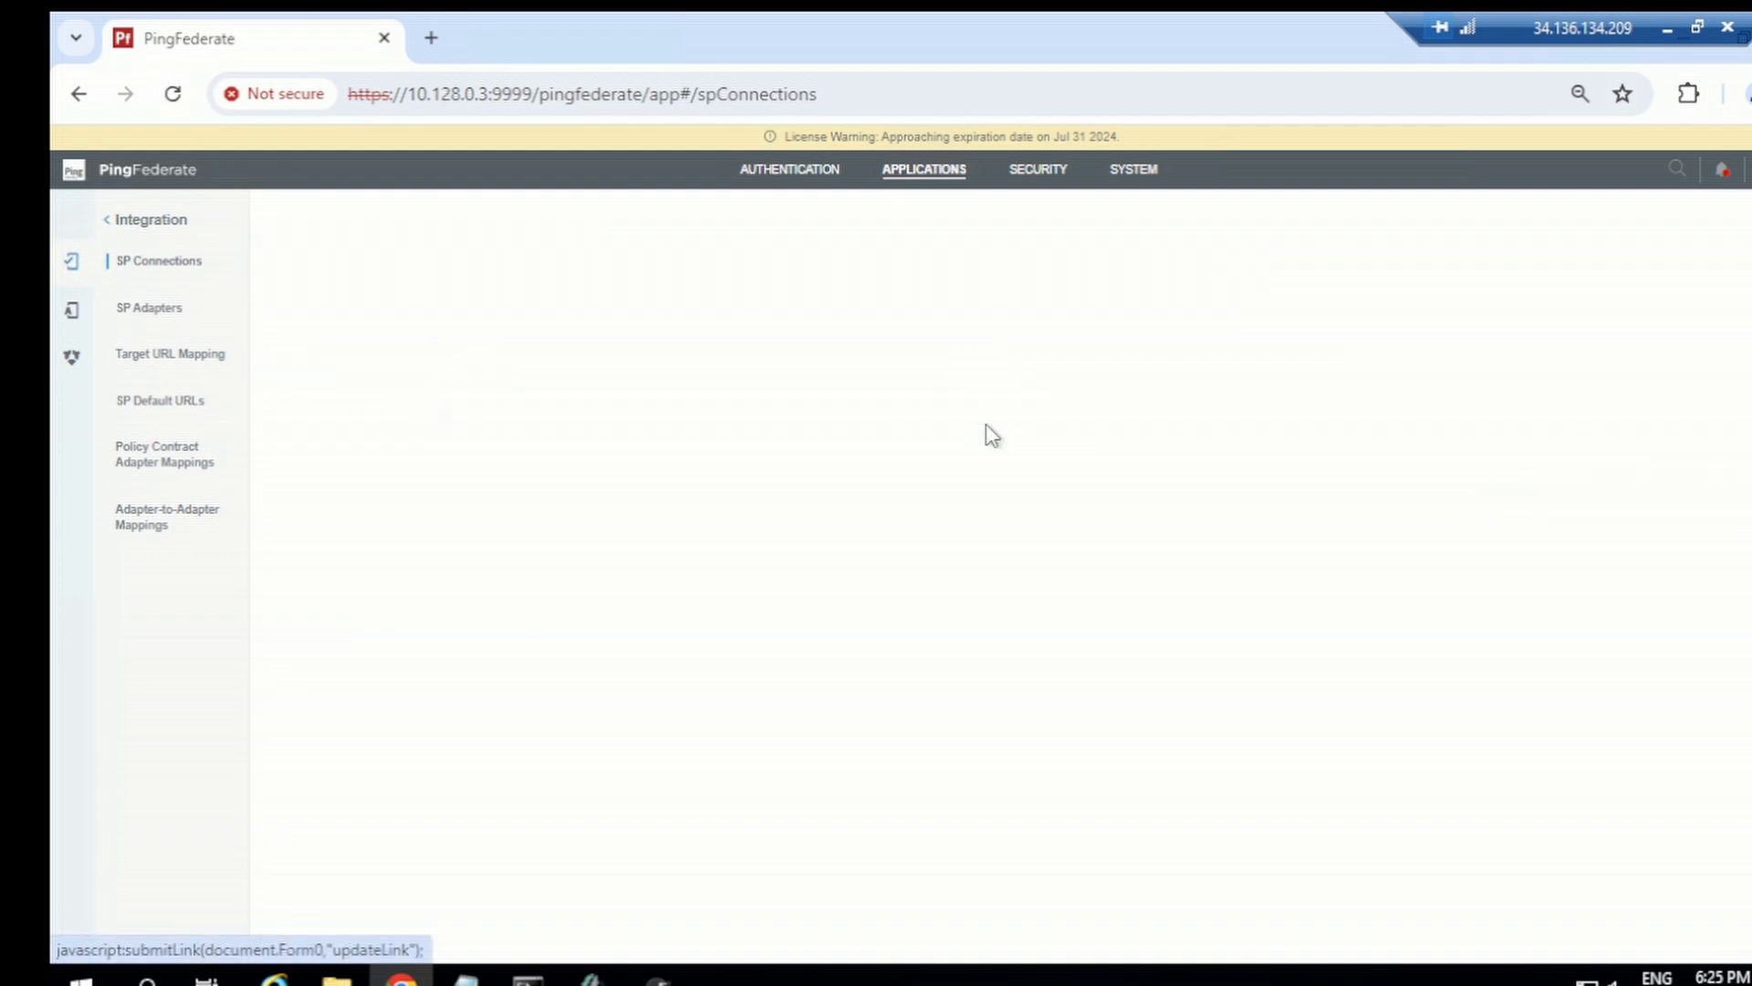
{"action": "left_click", "coordinate": [1744, 504]}
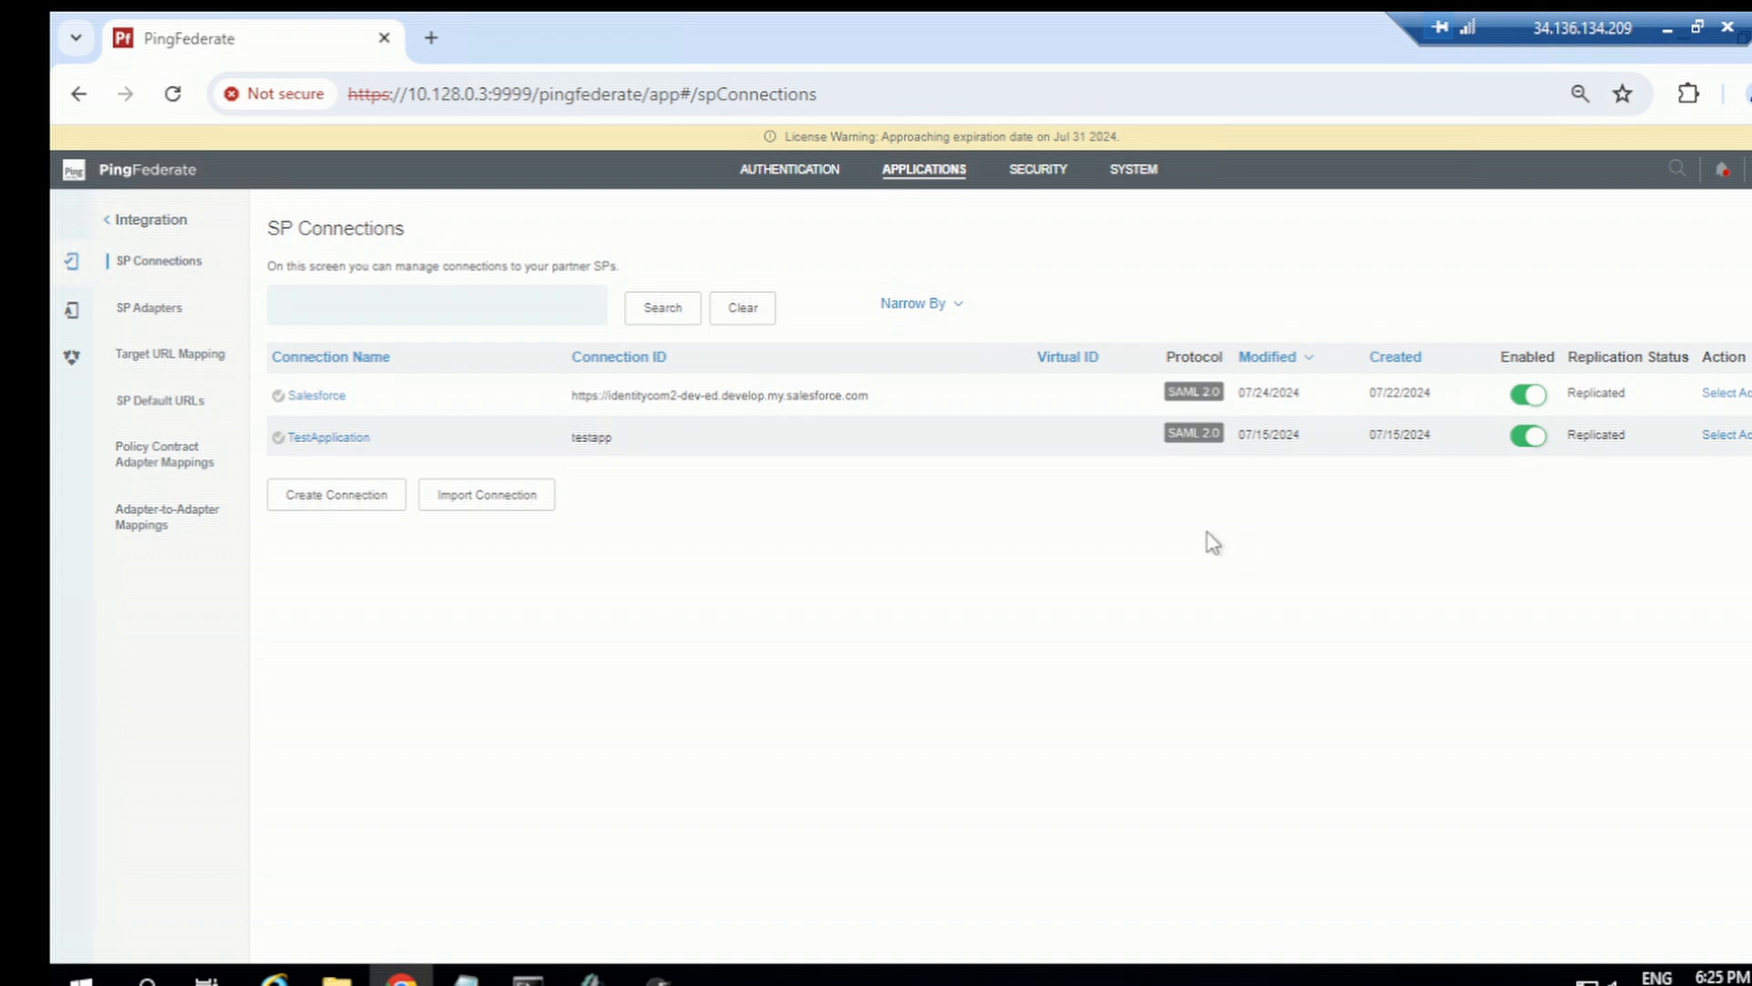
Step: Open the Salesforce connection summary to check its extended property
{"action": "left_click", "coordinate": [318, 408]}
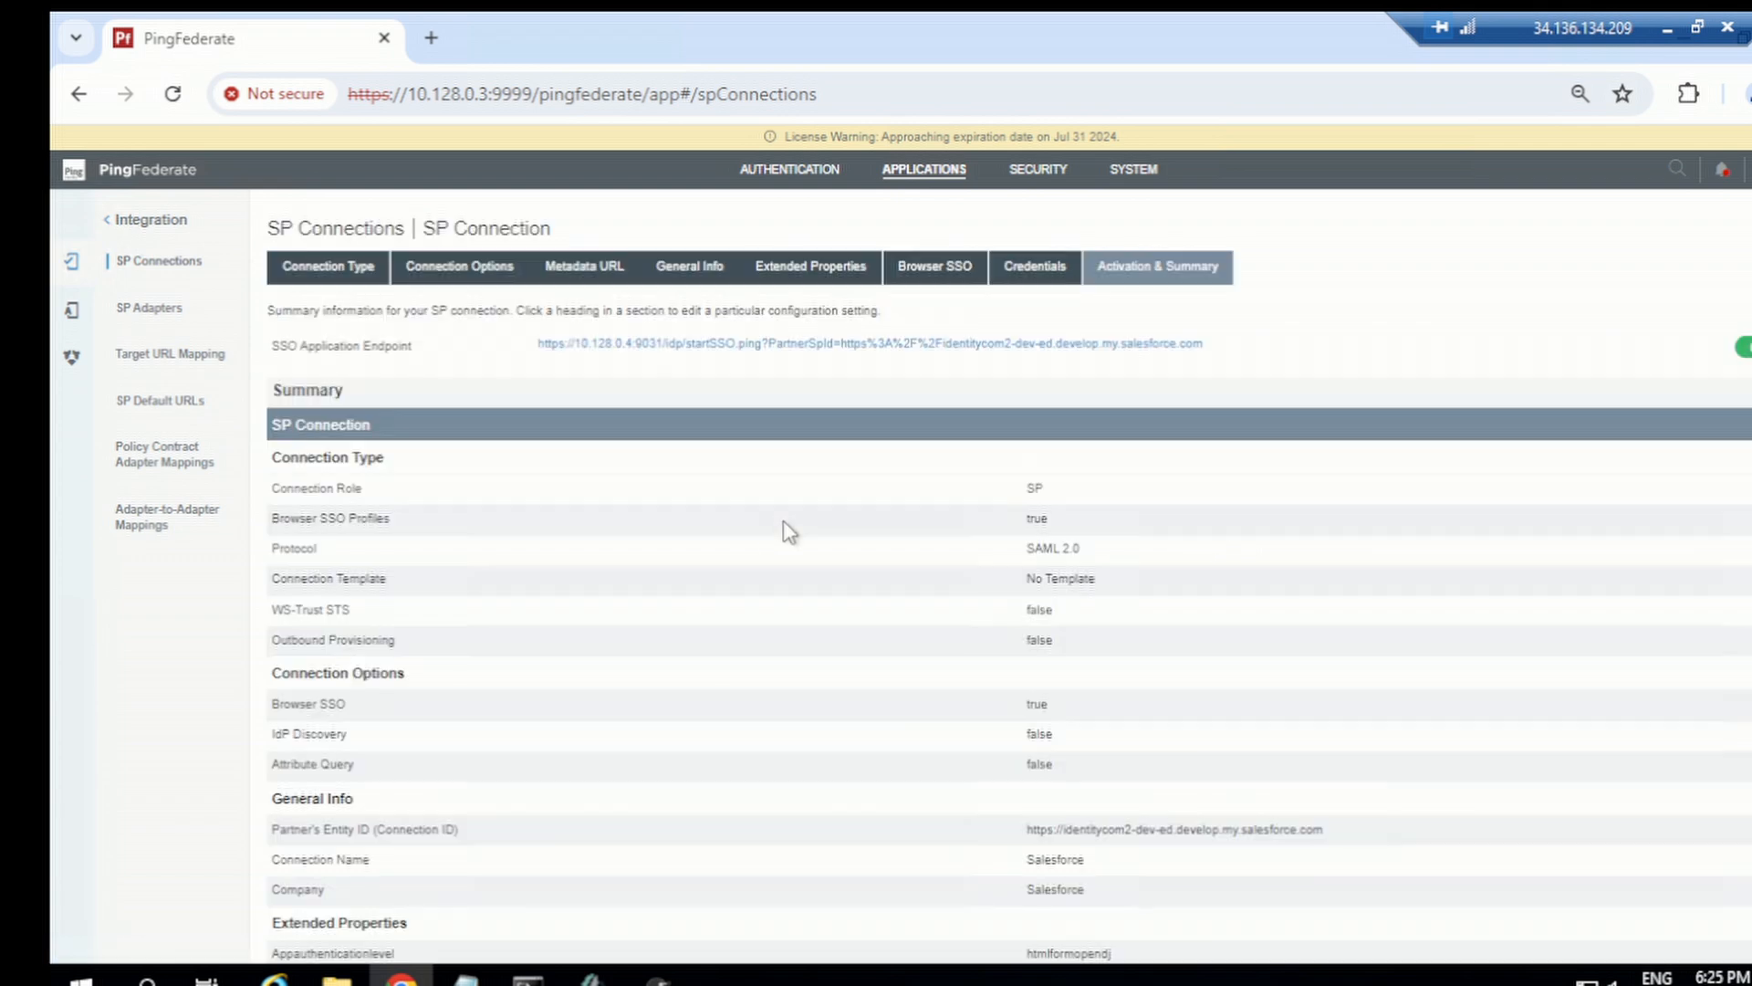
{"action": "scroll", "coordinate": [1096, 841], "scroll_direction": "down", "scroll_amount": 2}
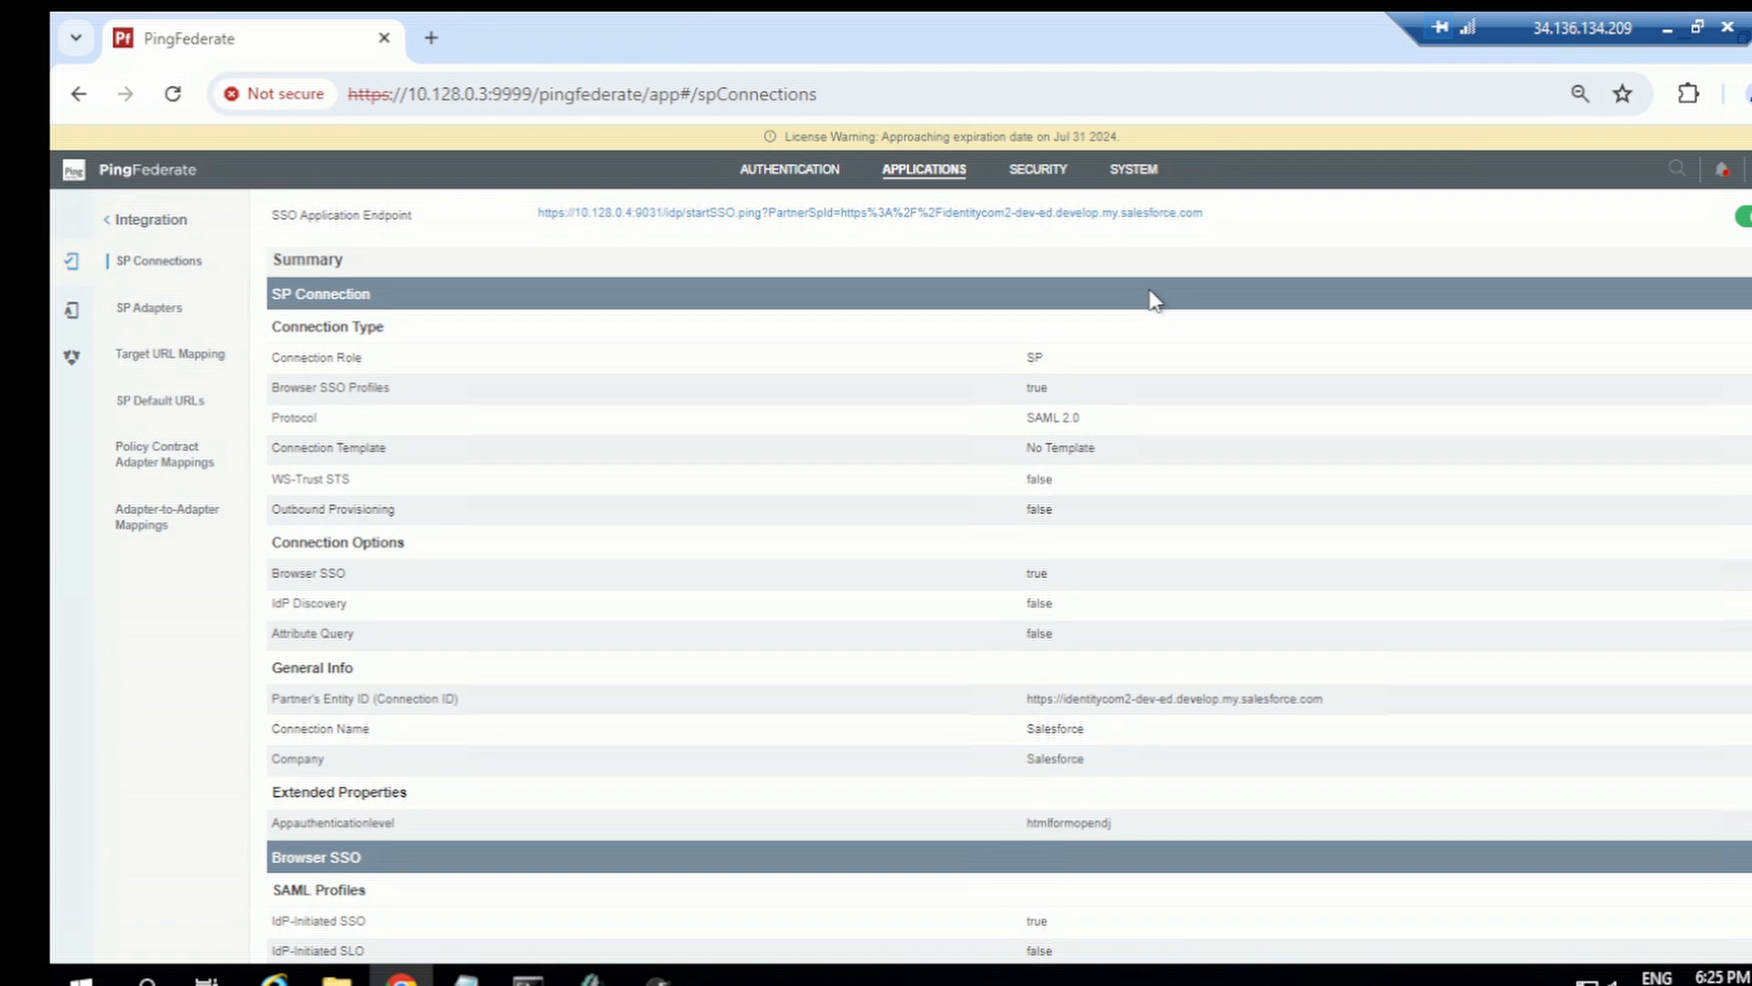
{"action": "left_click", "coordinate": [919, 182]}
{"action": "left_click", "coordinate": [462, 336]}
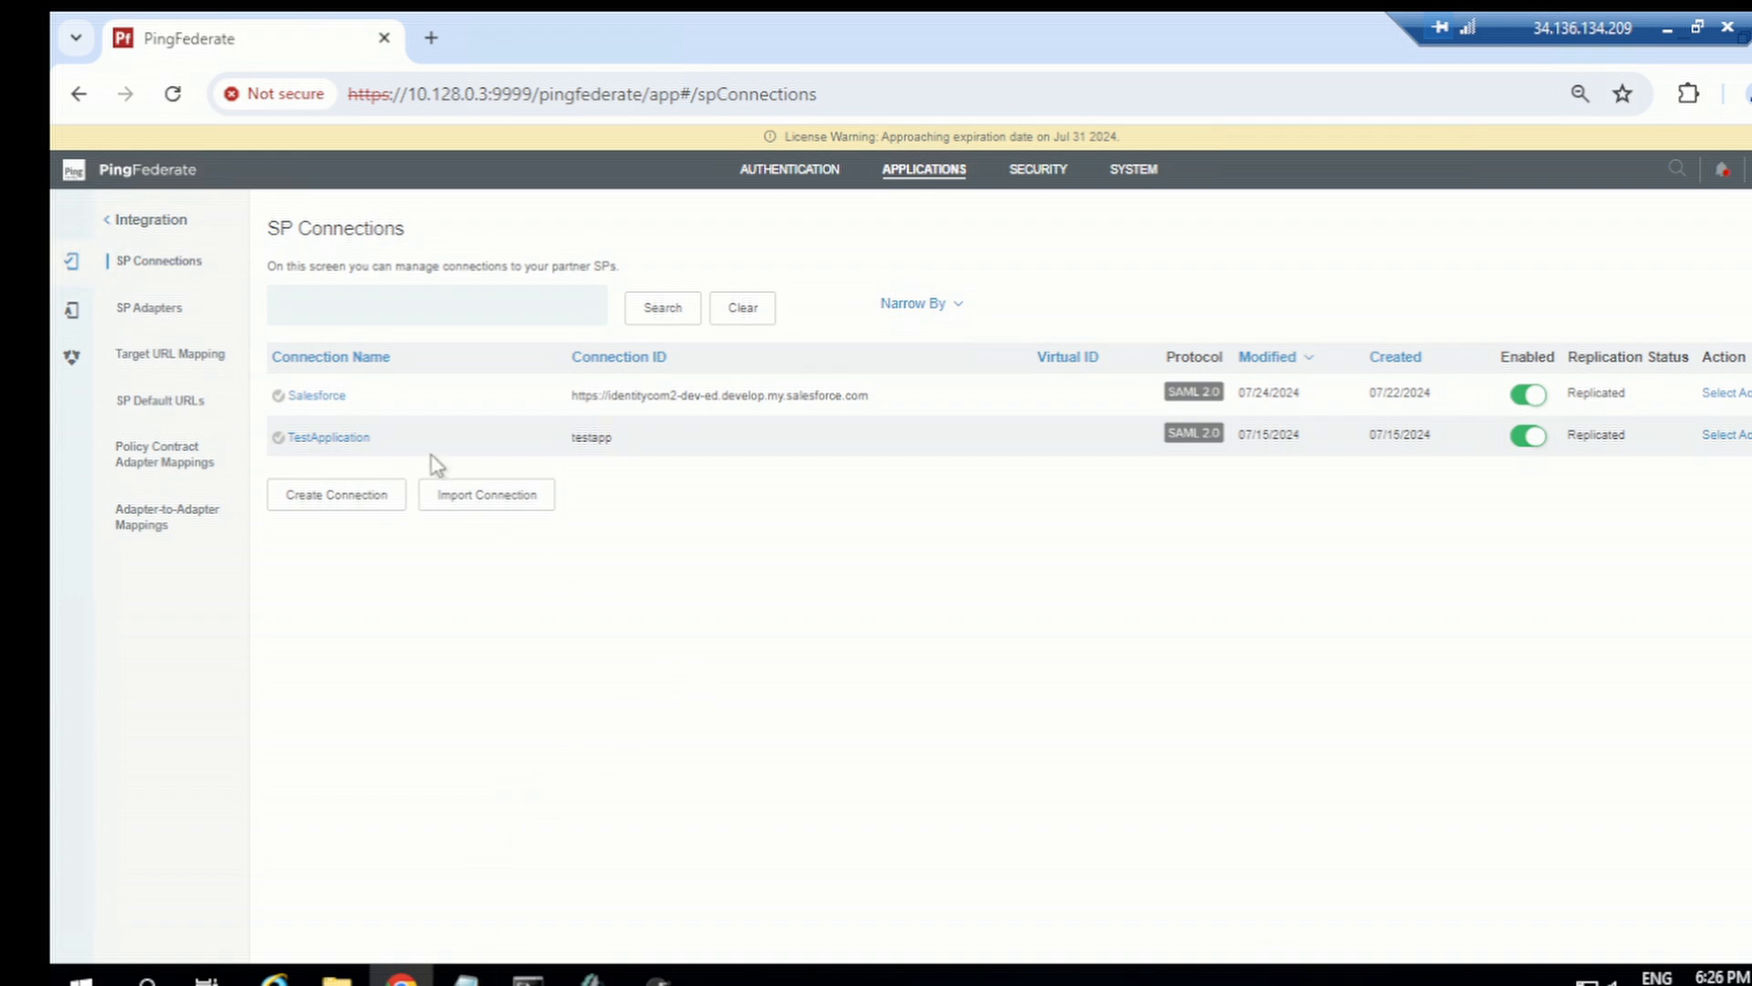
Step: Add a groups attribute with the unspecified SAML 2.0 name format to the Salesforce connection's attribute contract
{"action": "left_click", "coordinate": [320, 398]}
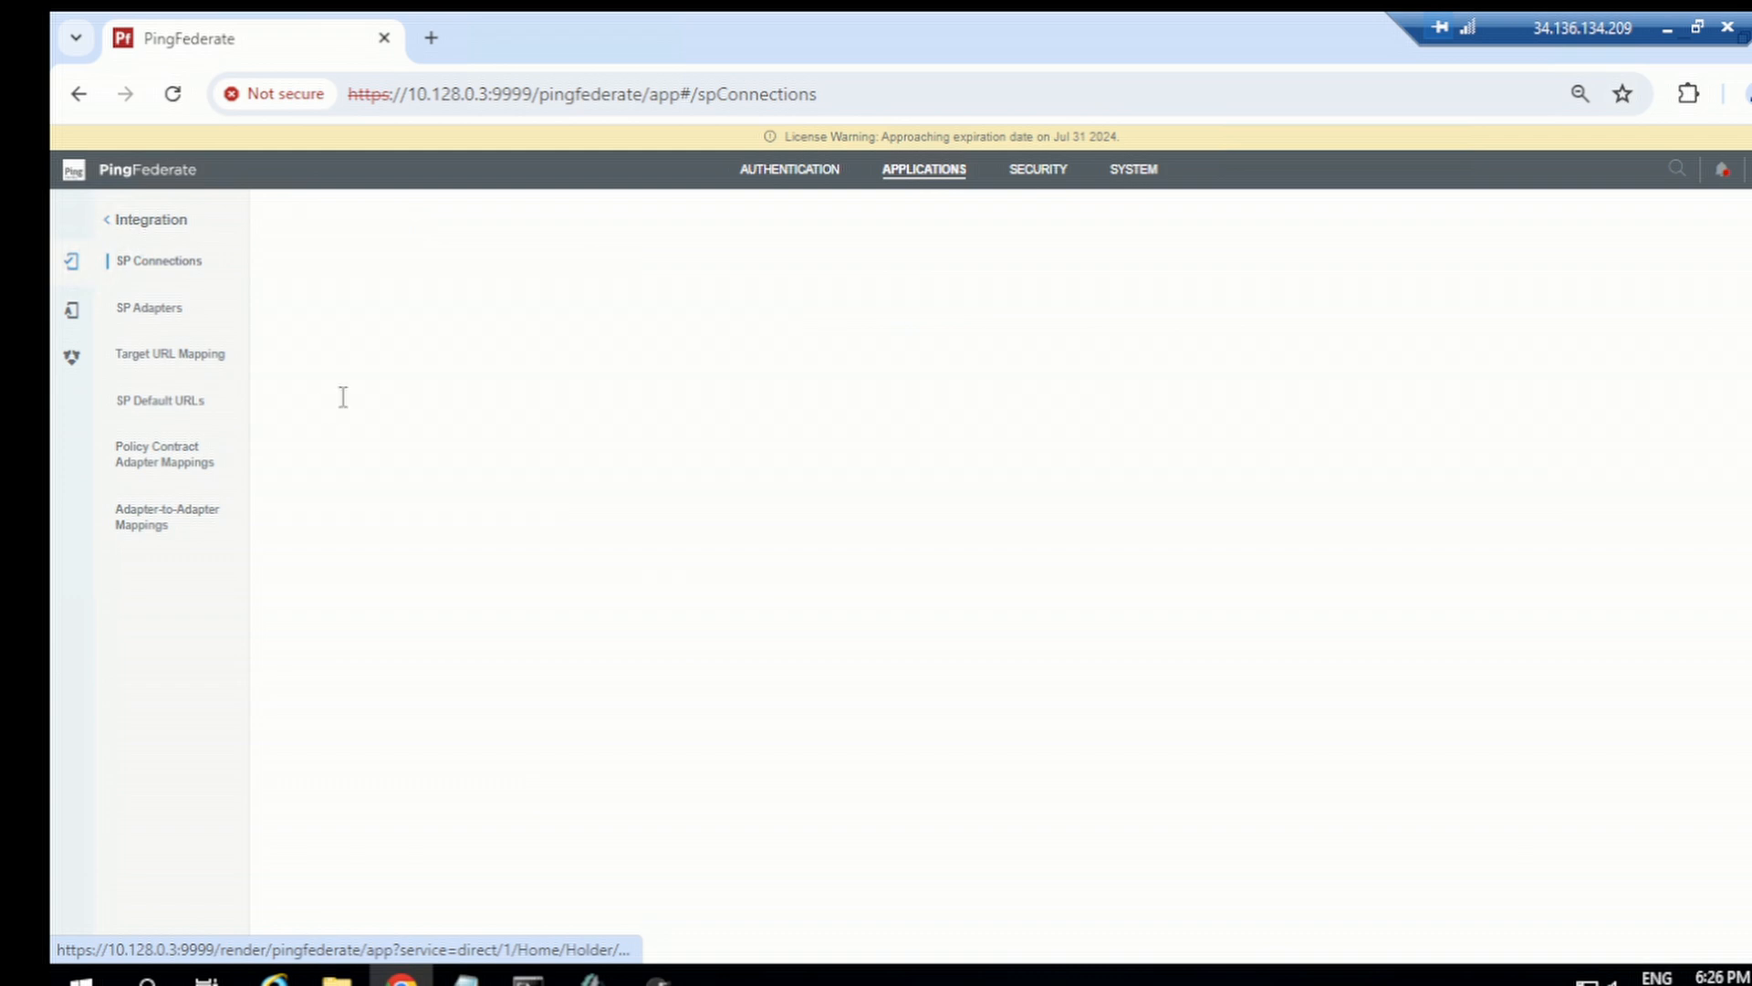
{"action": "scroll", "coordinate": [924, 630], "scroll_direction": "down", "scroll_amount": 9}
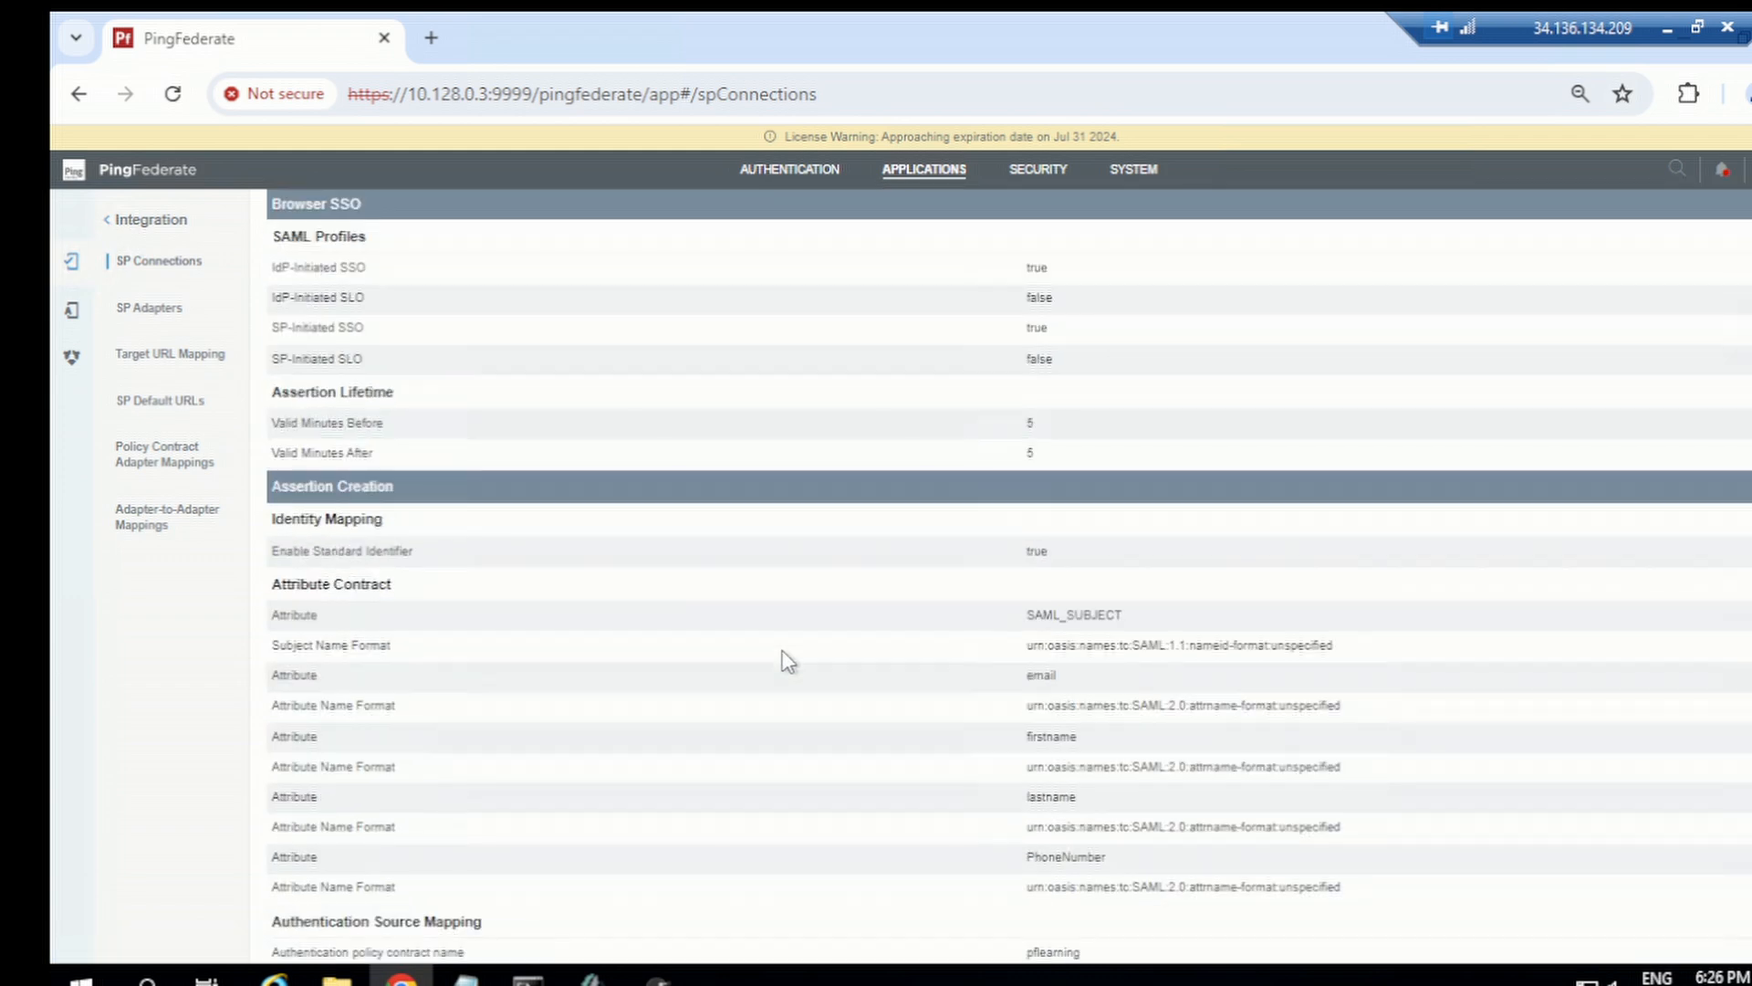
{"action": "scroll", "coordinate": [787, 661], "scroll_direction": "down", "scroll_amount": 3}
{"action": "scroll", "coordinate": [786, 661], "scroll_direction": "down", "scroll_amount": 3}
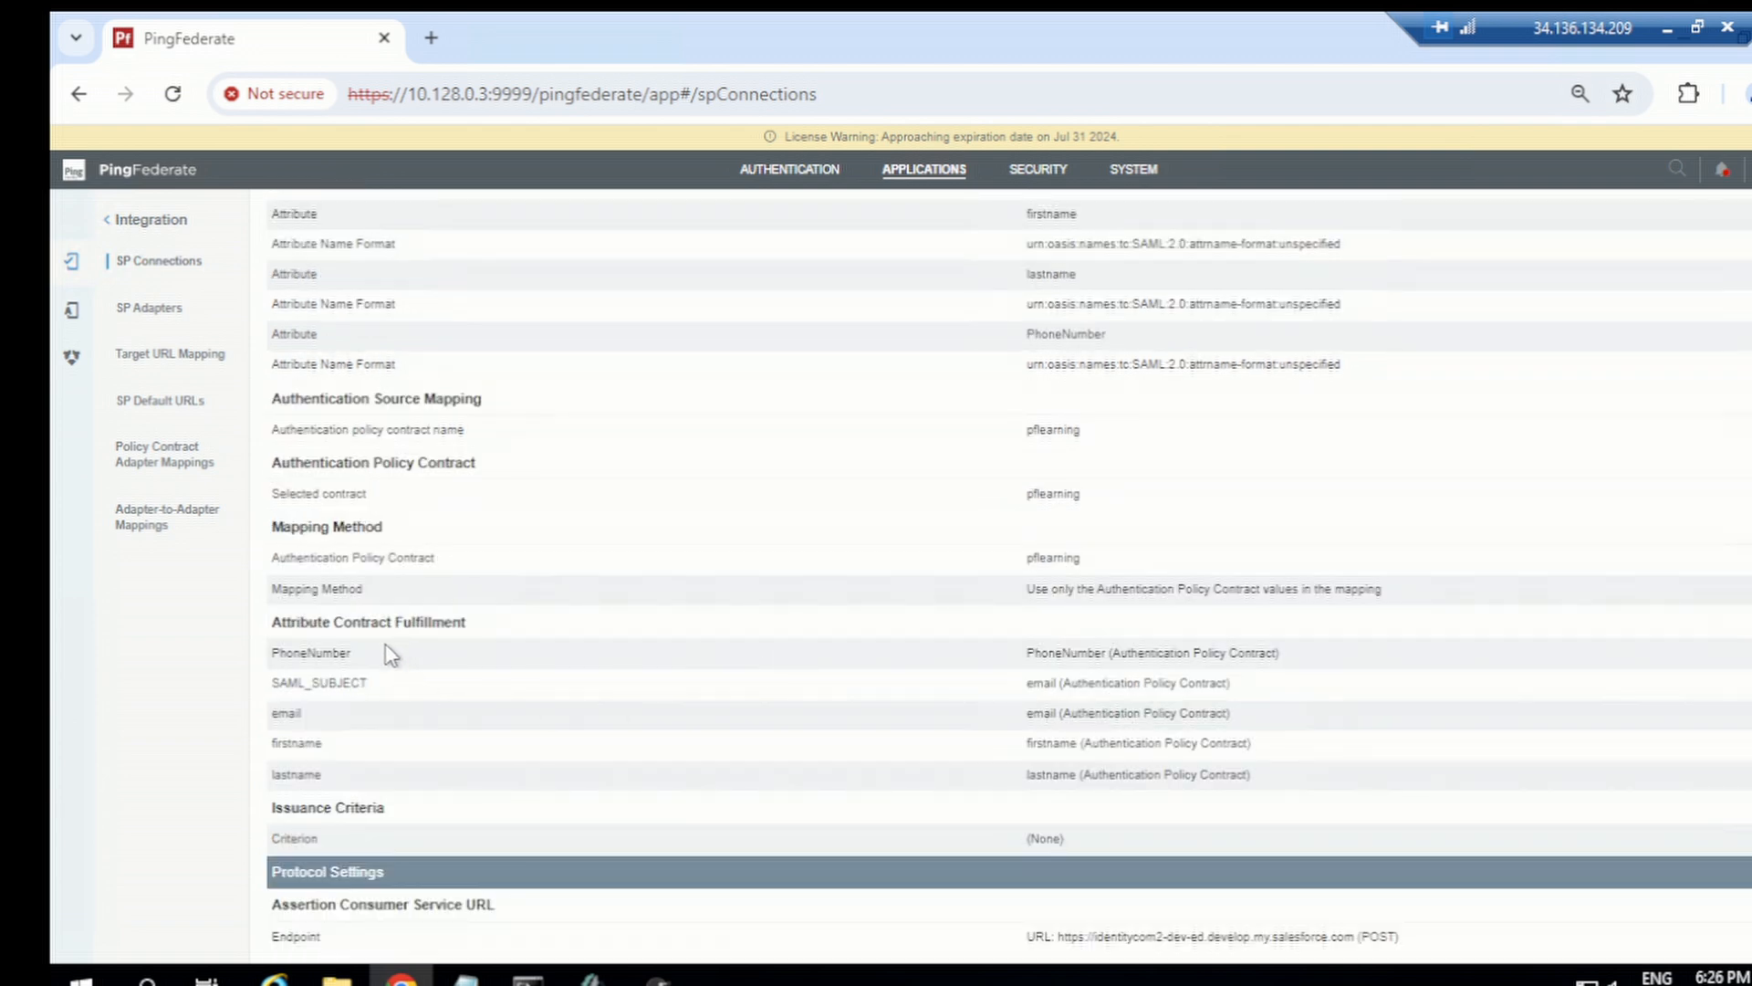
{"action": "scroll", "coordinate": [584, 539], "scroll_direction": "up", "scroll_amount": 2}
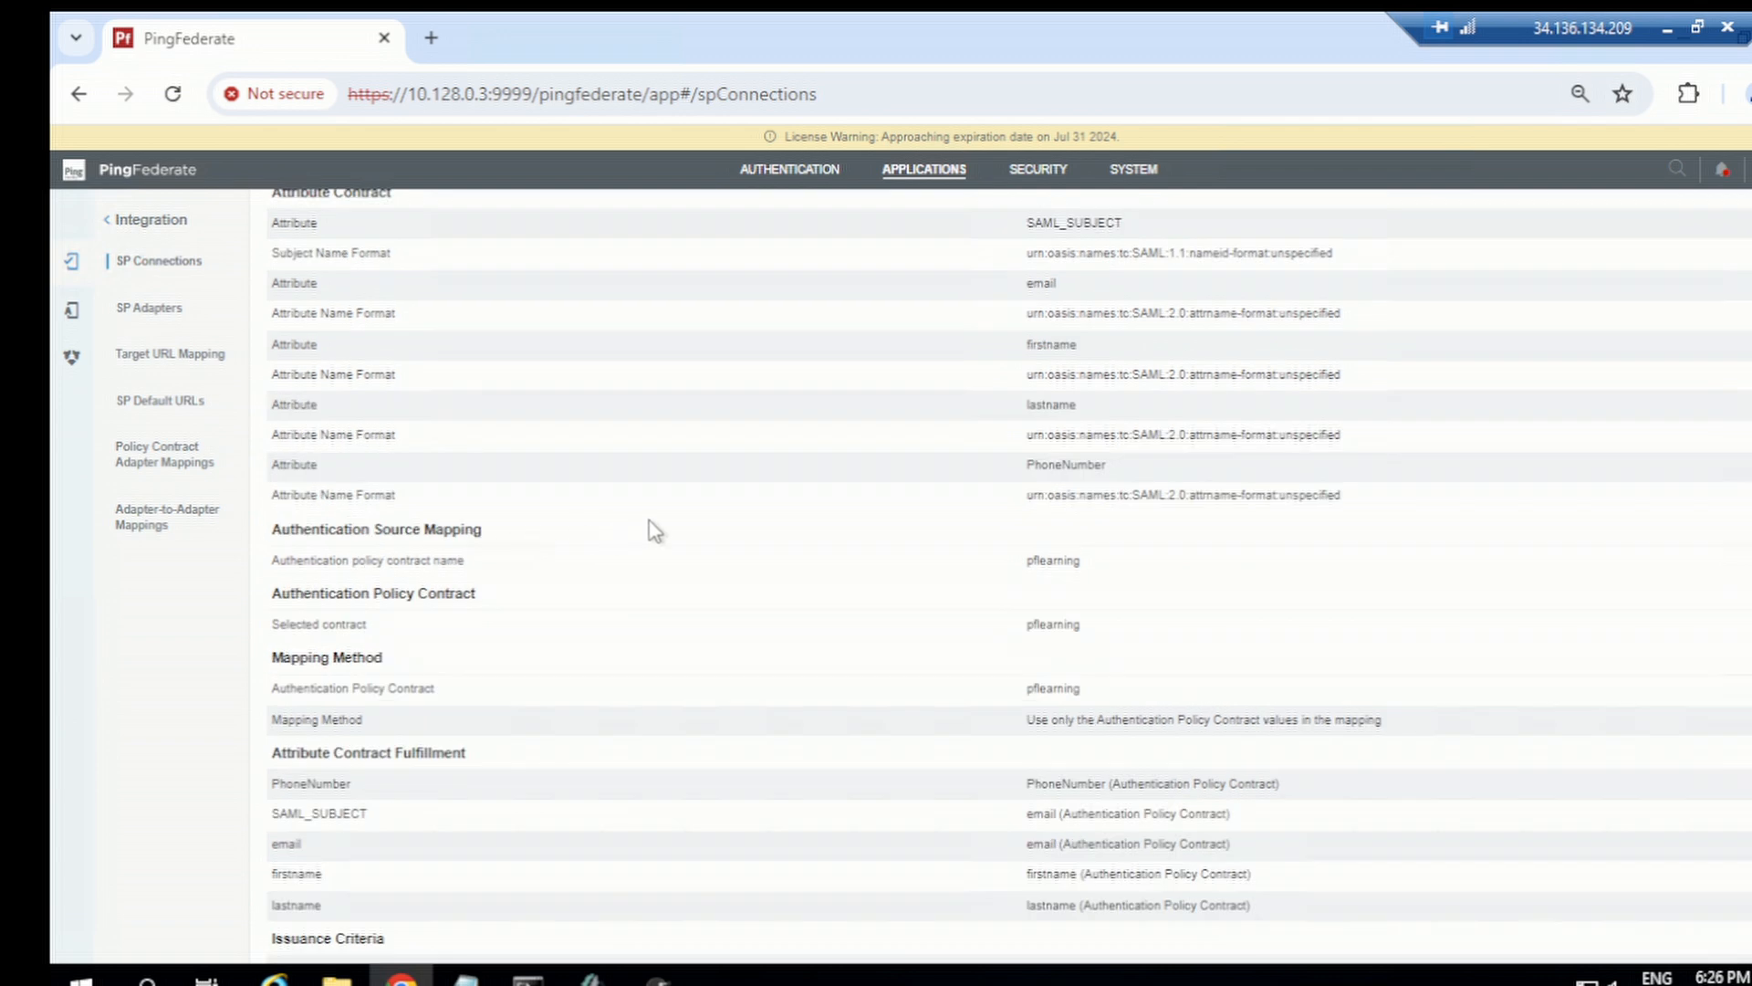
{"action": "scroll", "coordinate": [658, 533], "scroll_direction": "up", "scroll_amount": 2}
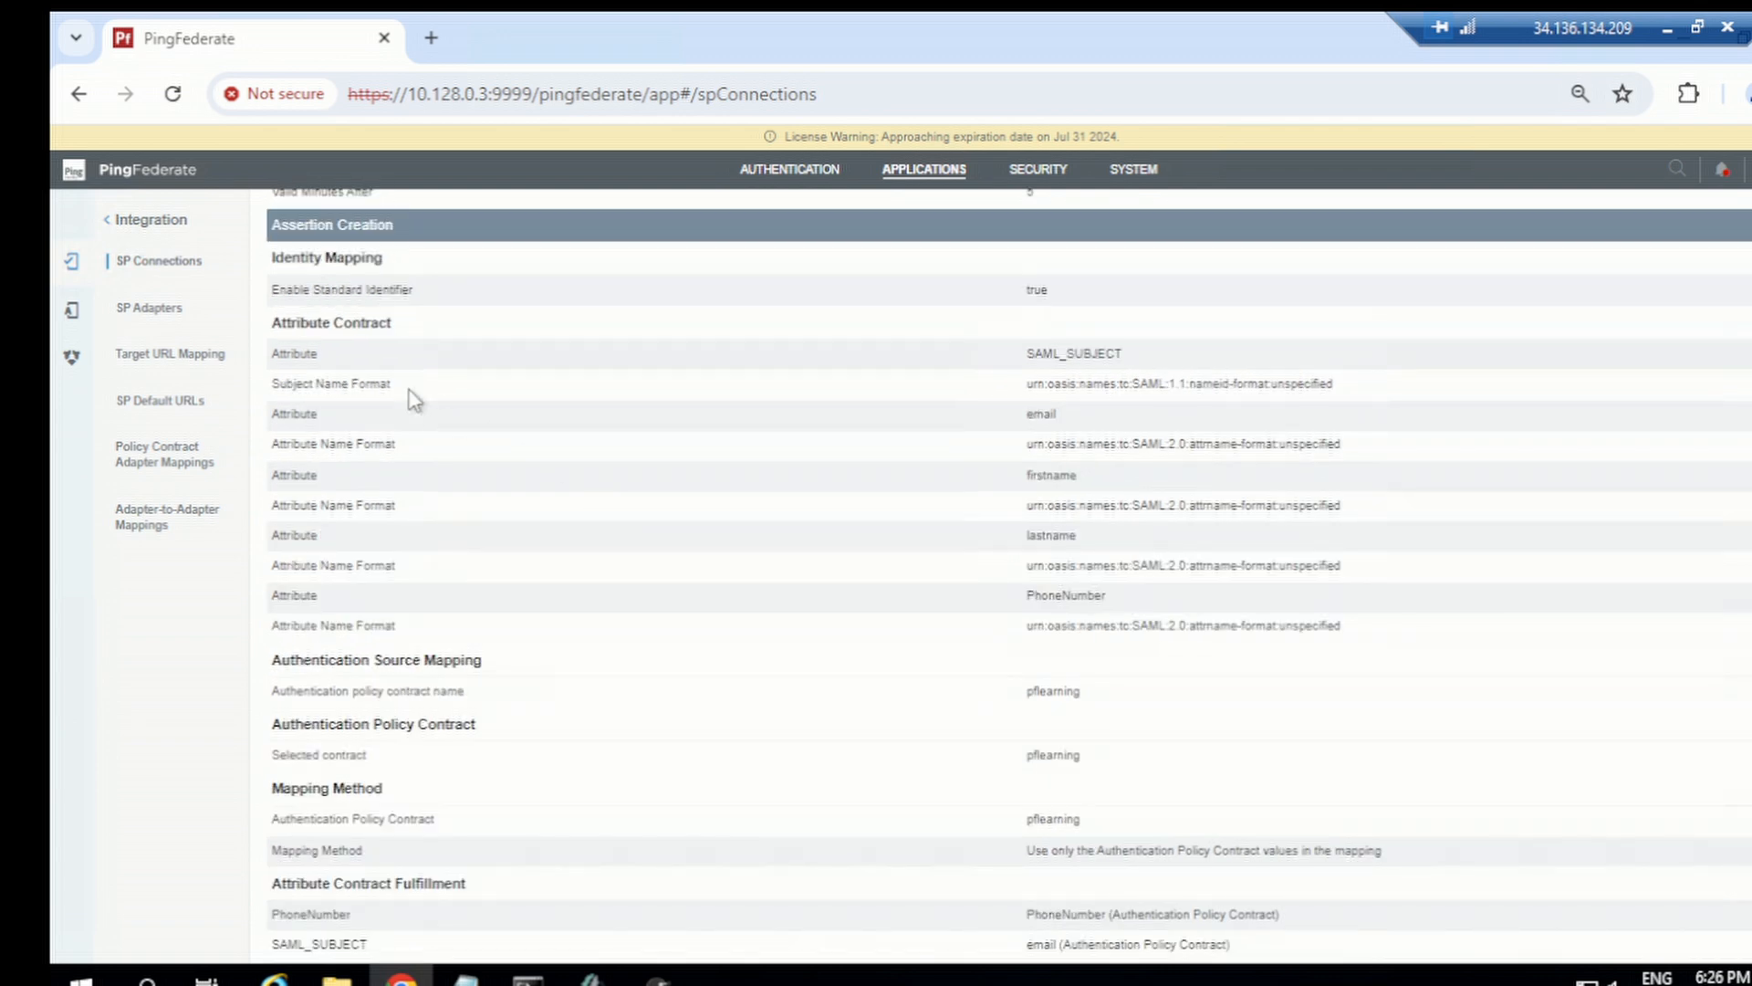
{"action": "left_click", "coordinate": [354, 336]}
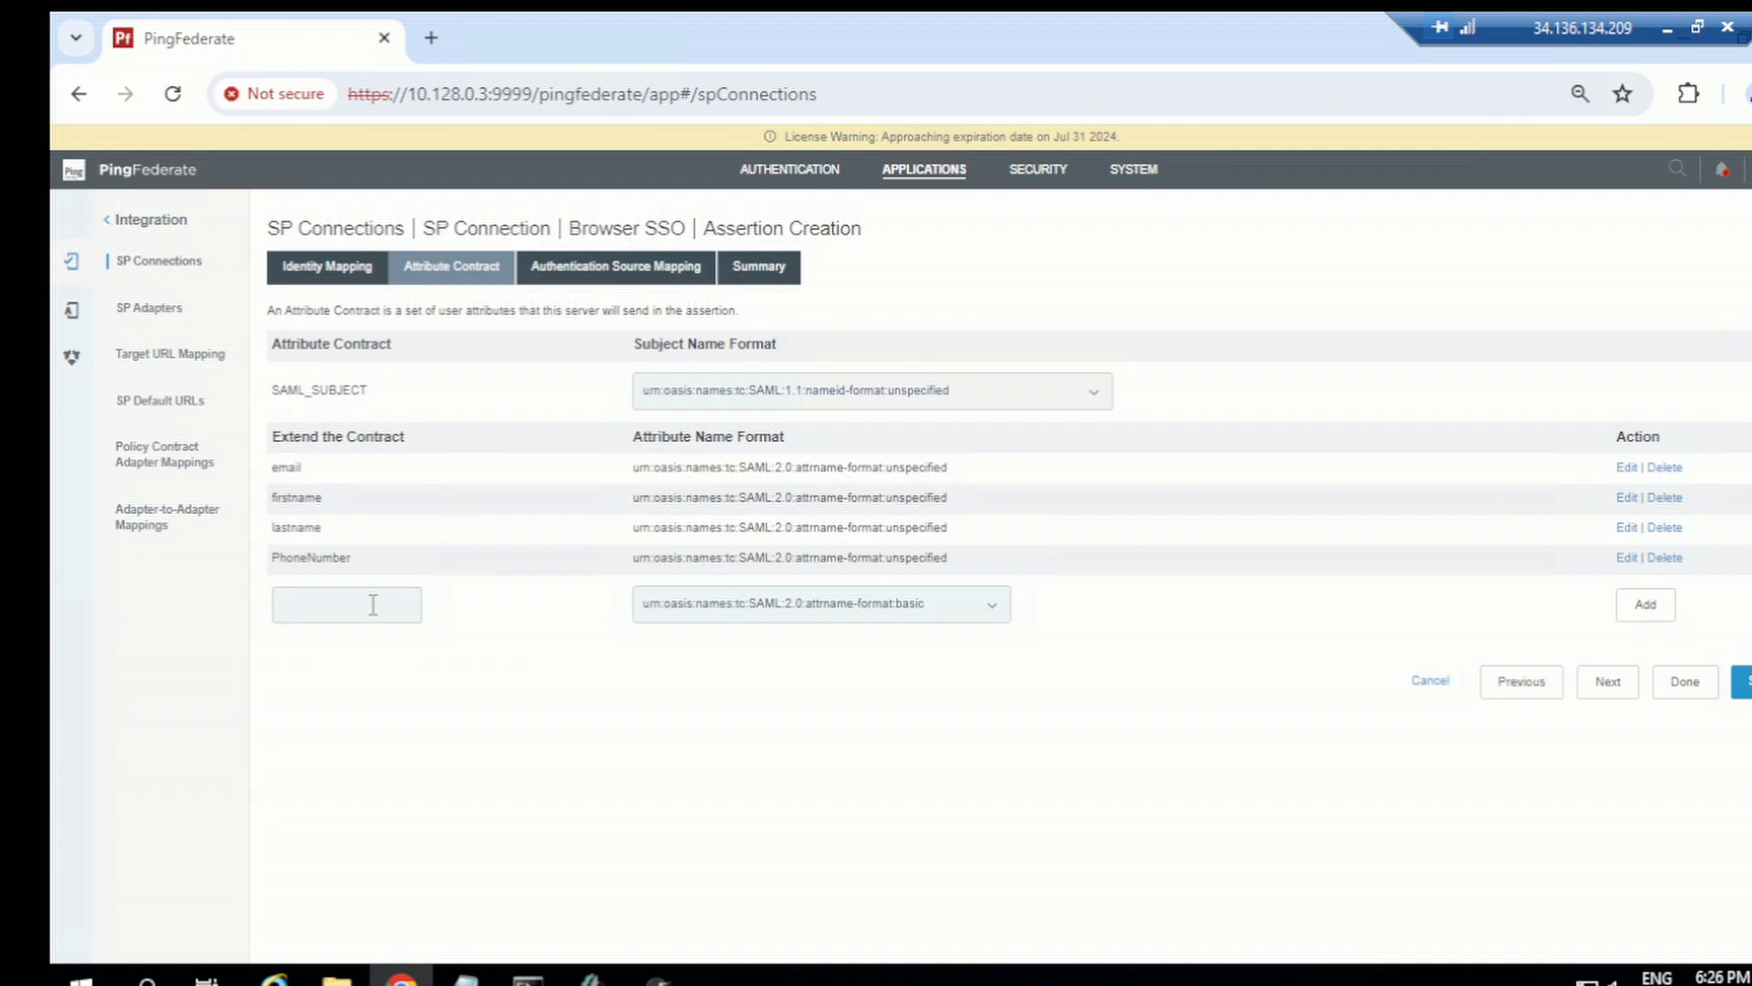
{"action": "left_click", "coordinate": [373, 604]}
{"action": "type", "text": "groups"}
{"action": "left_click", "coordinate": [970, 617]}
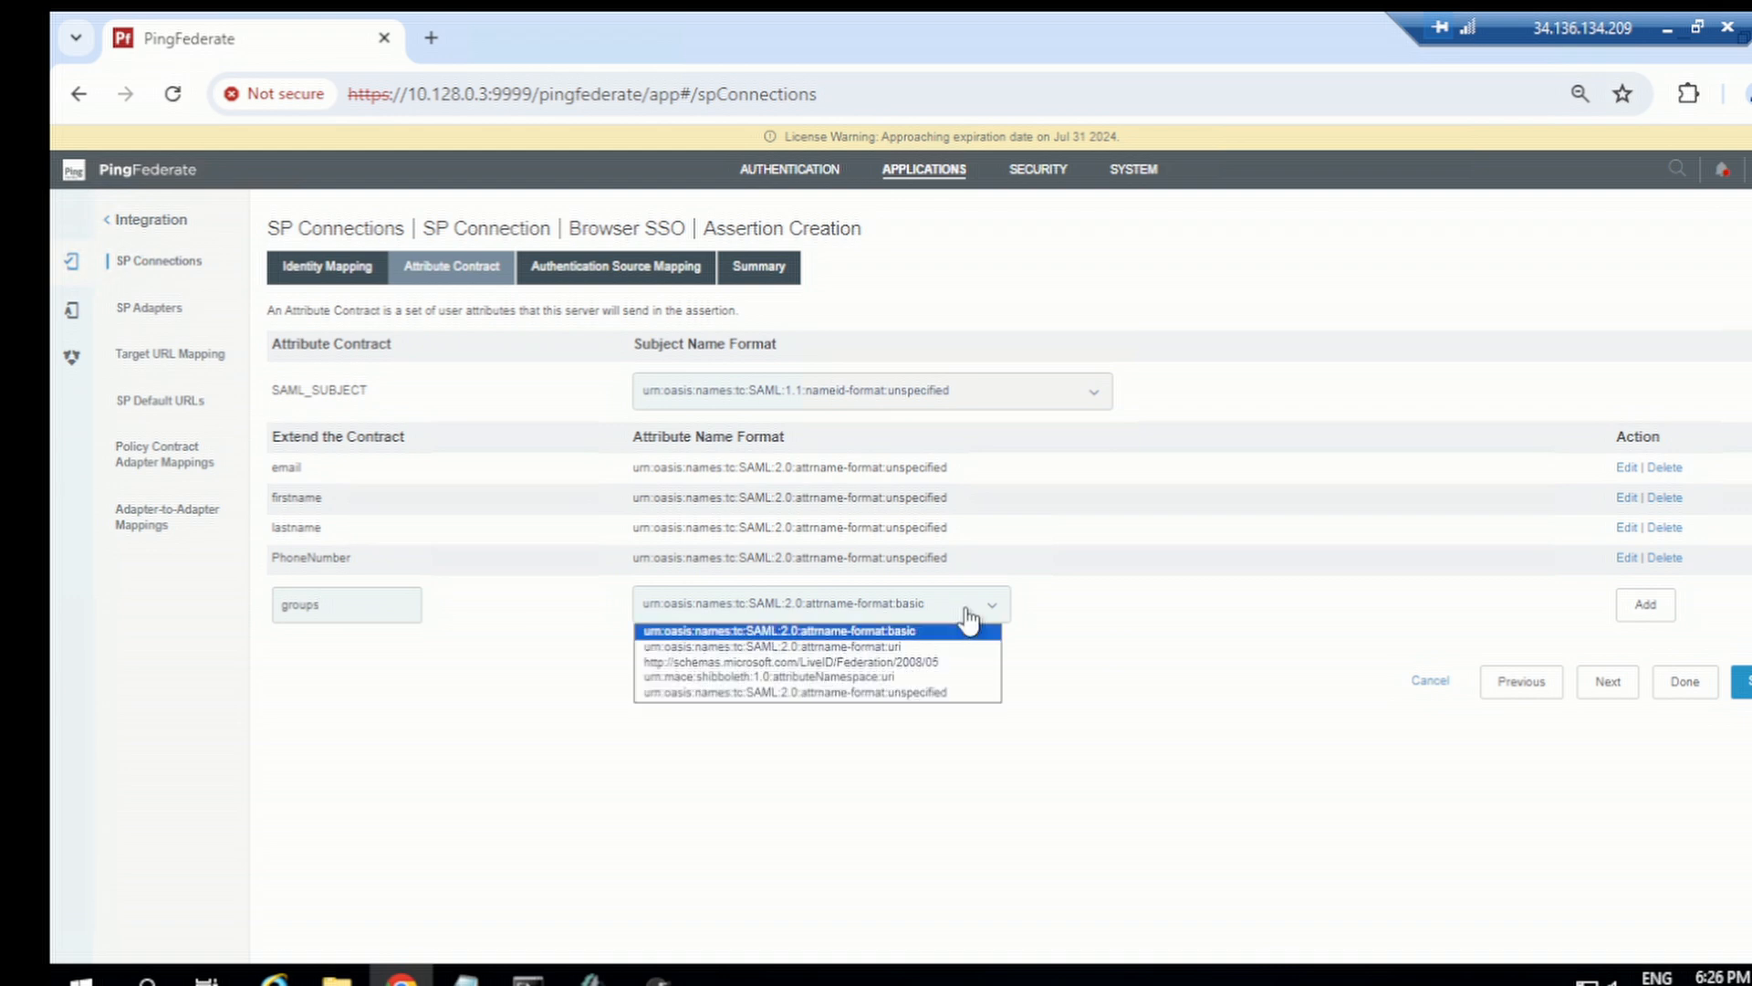
{"action": "left_click", "coordinate": [879, 694]}
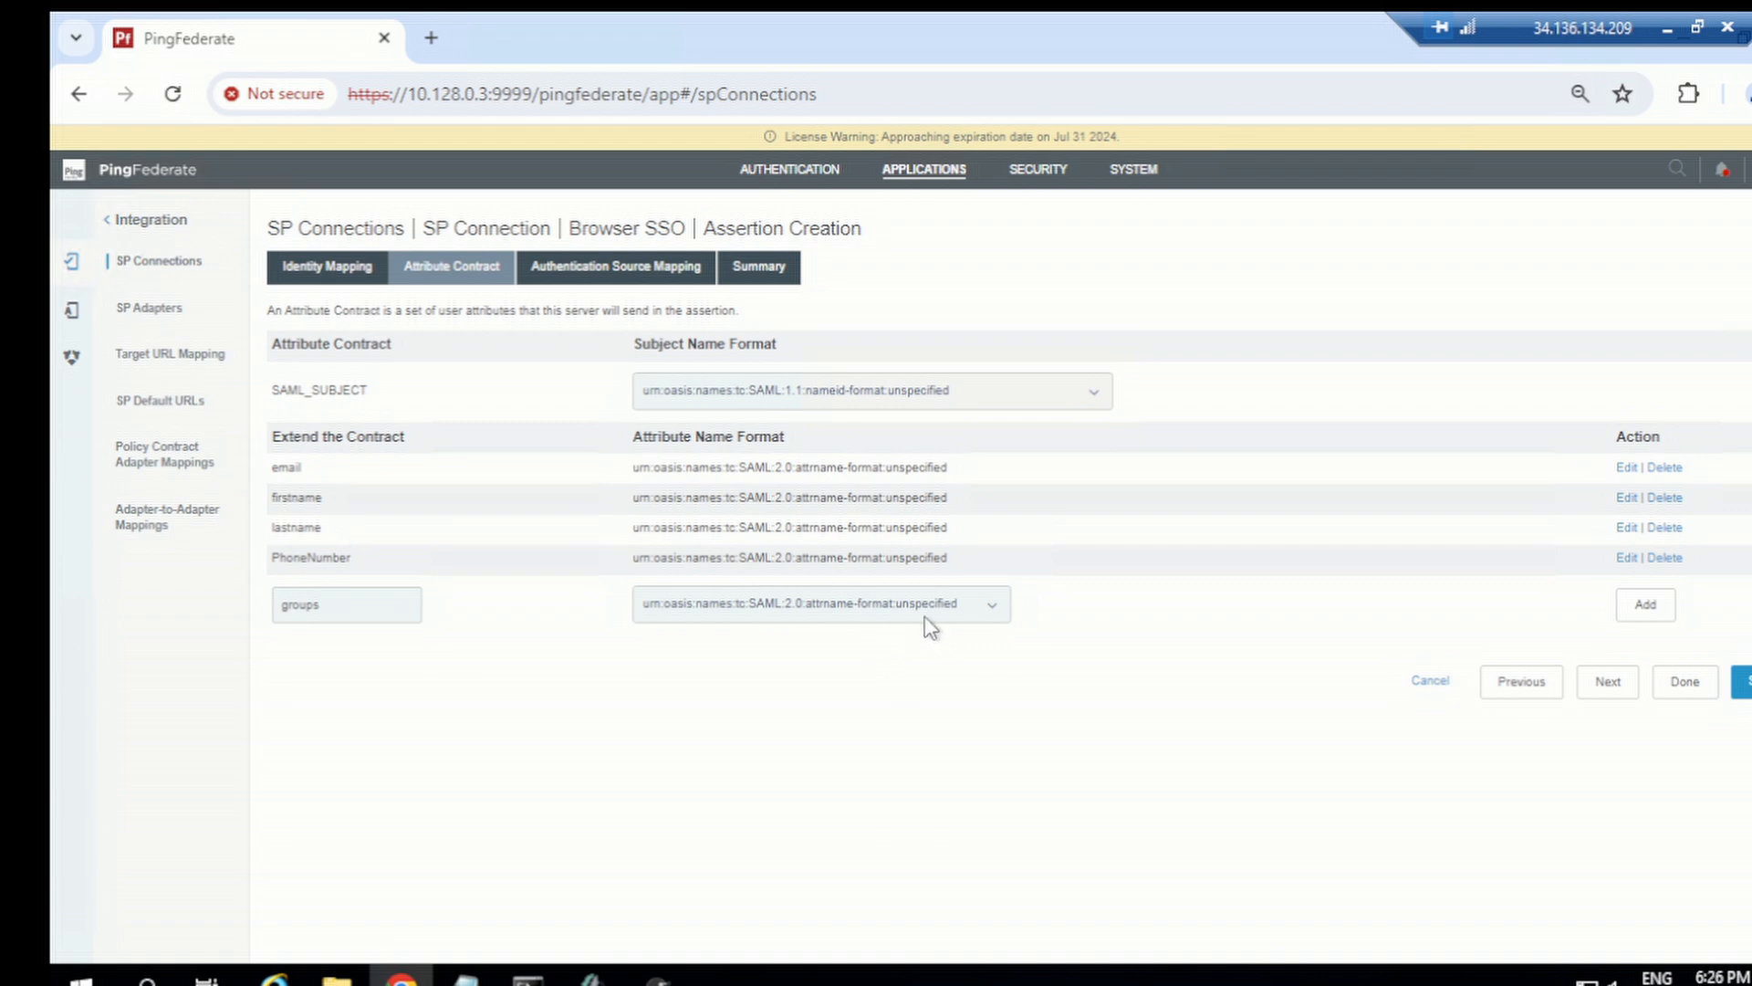
{"action": "left_click", "coordinate": [1644, 610]}
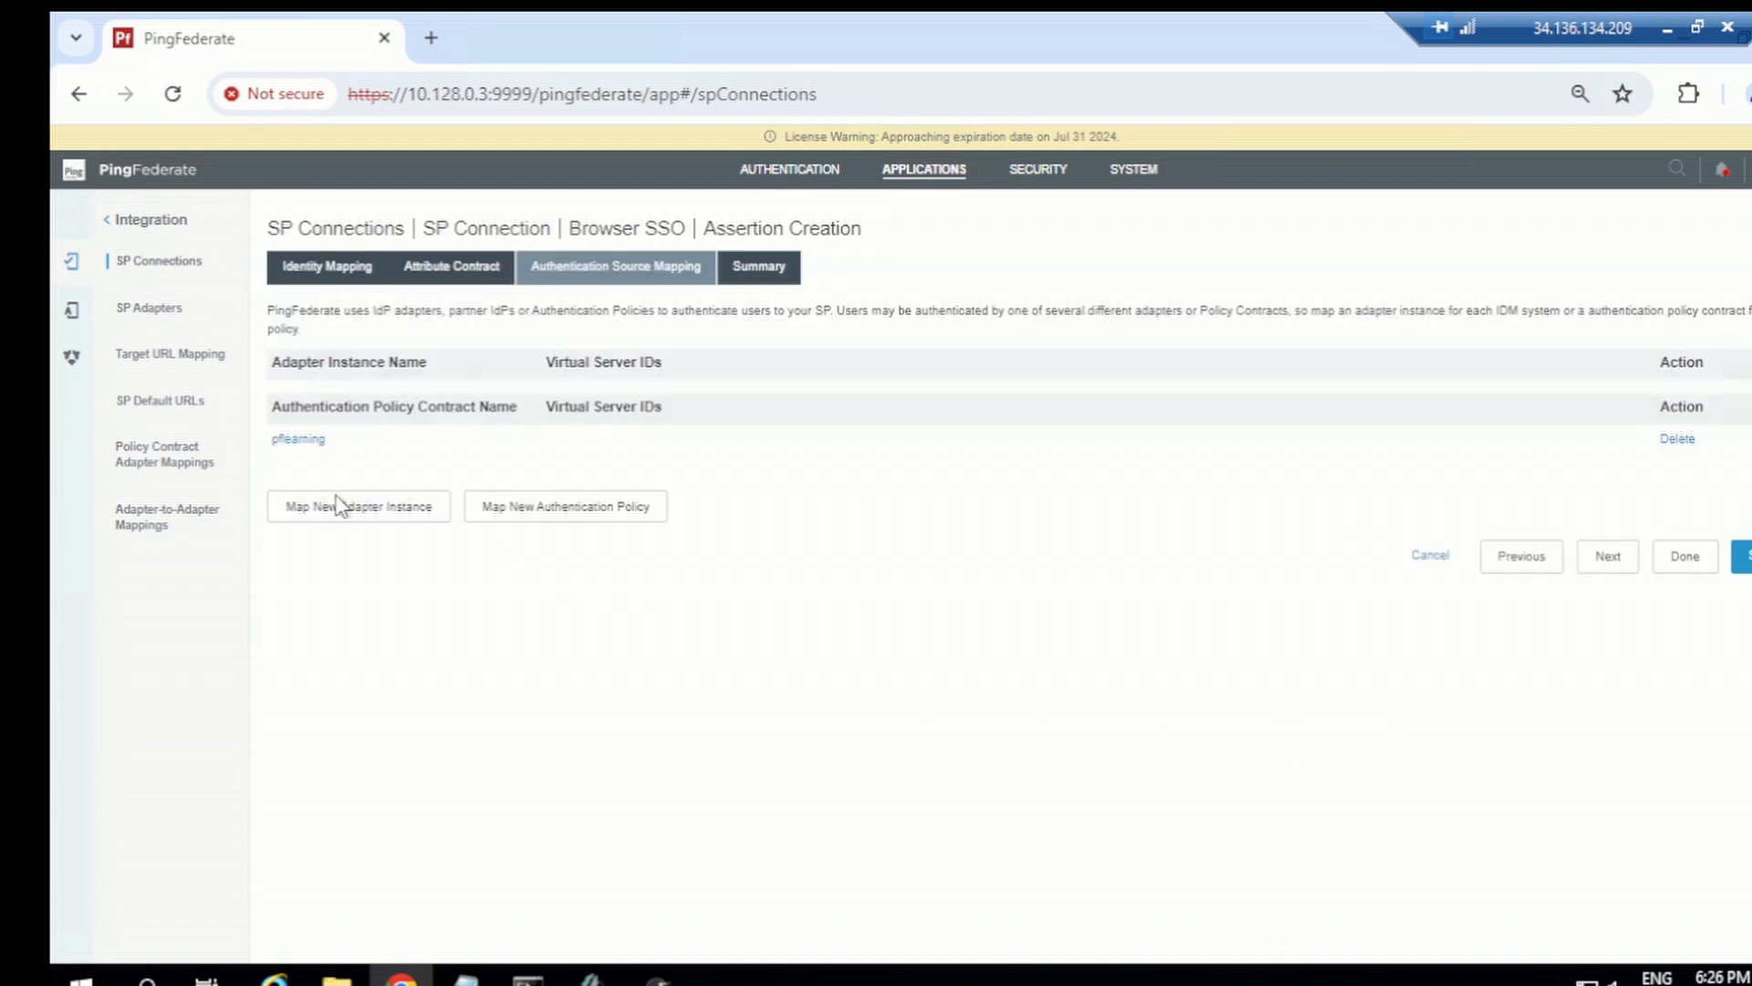
Step: Map the groups attribute to the pflearning authentication policy contract's groups value and finish the mapping
{"action": "left_click", "coordinate": [299, 442]}
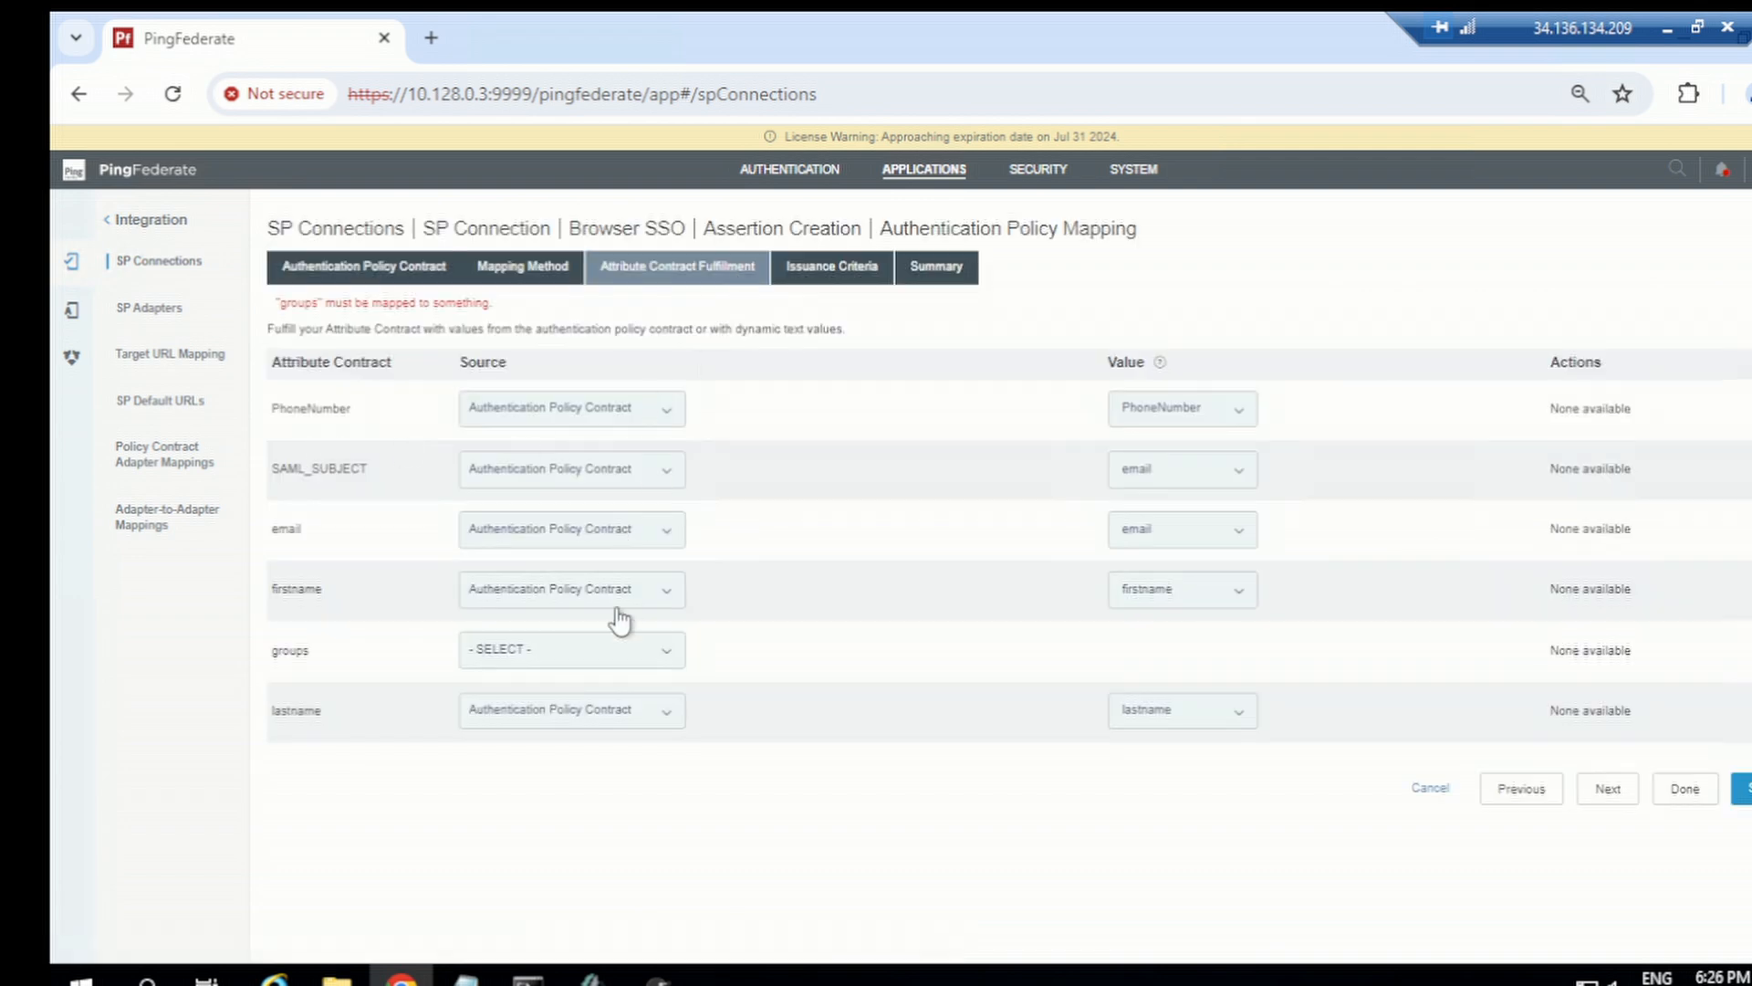
{"action": "left_click", "coordinate": [562, 653]}
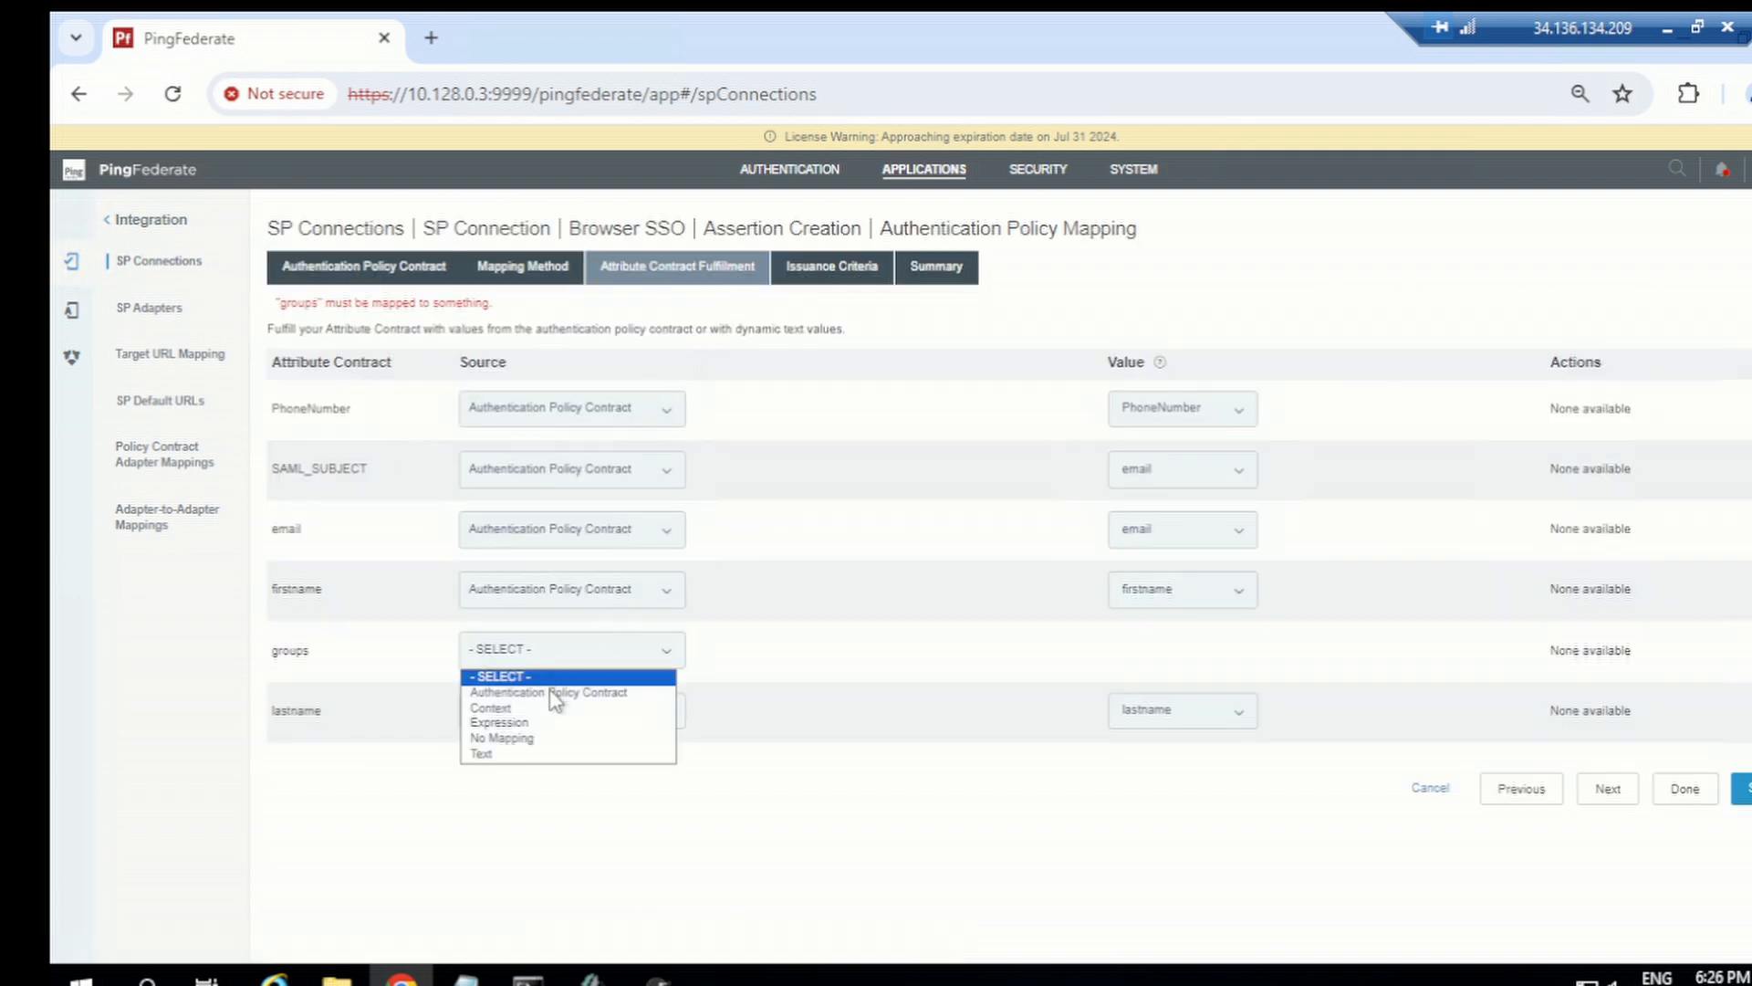
{"action": "left_click", "coordinate": [557, 694]}
{"action": "left_click", "coordinate": [1194, 639]}
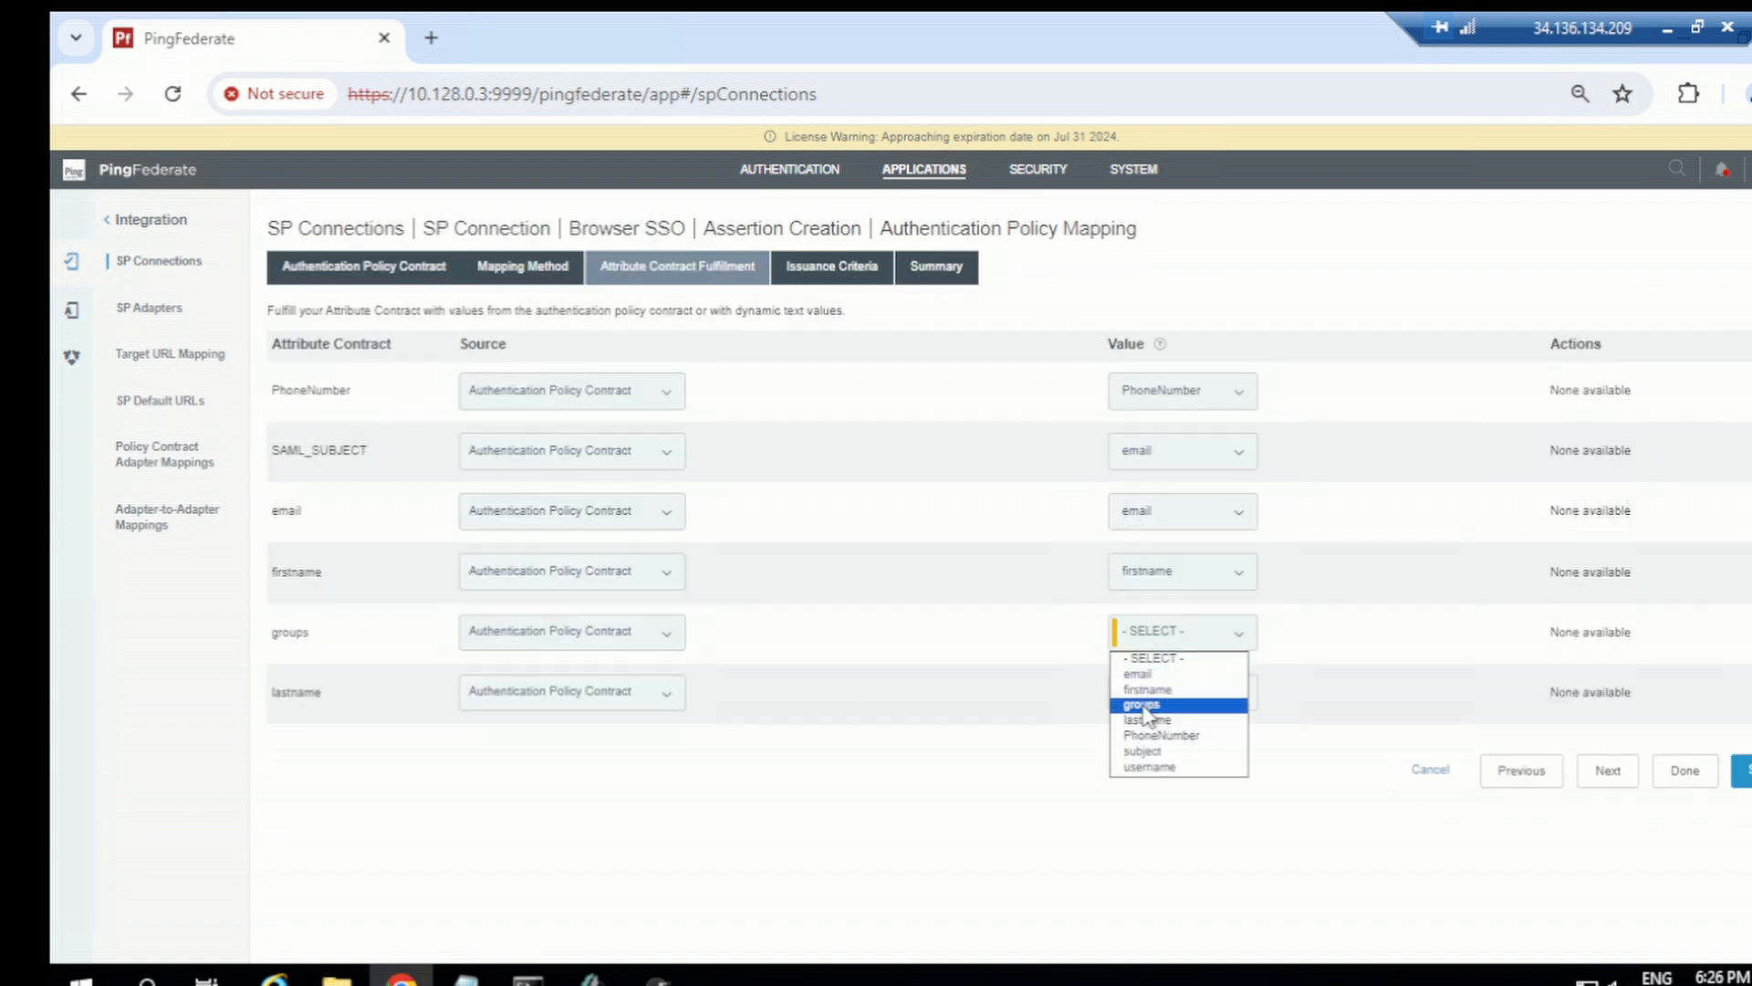
{"action": "left_click", "coordinate": [1145, 706]}
{"action": "left_click", "coordinate": [1682, 771]}
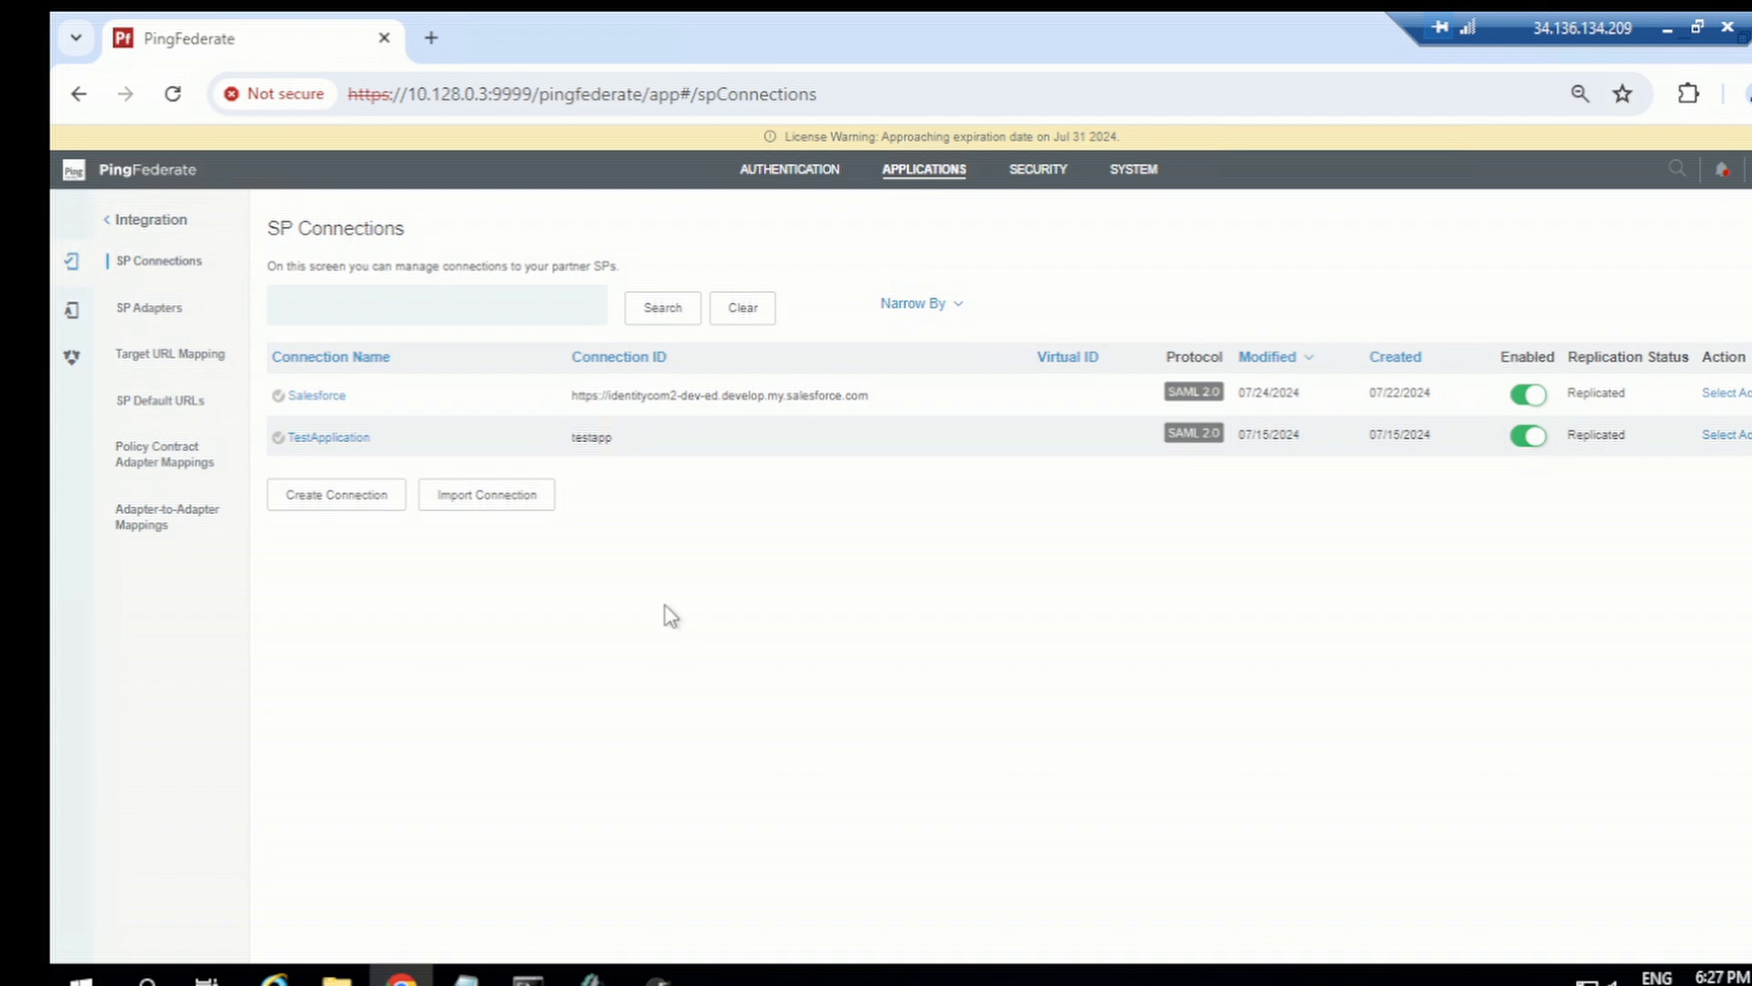
Step: Open the policy3extendedpropertyas authentication policy and review its expanded HTMLFORMOPENDJ branch
{"action": "left_click", "coordinate": [812, 174]}
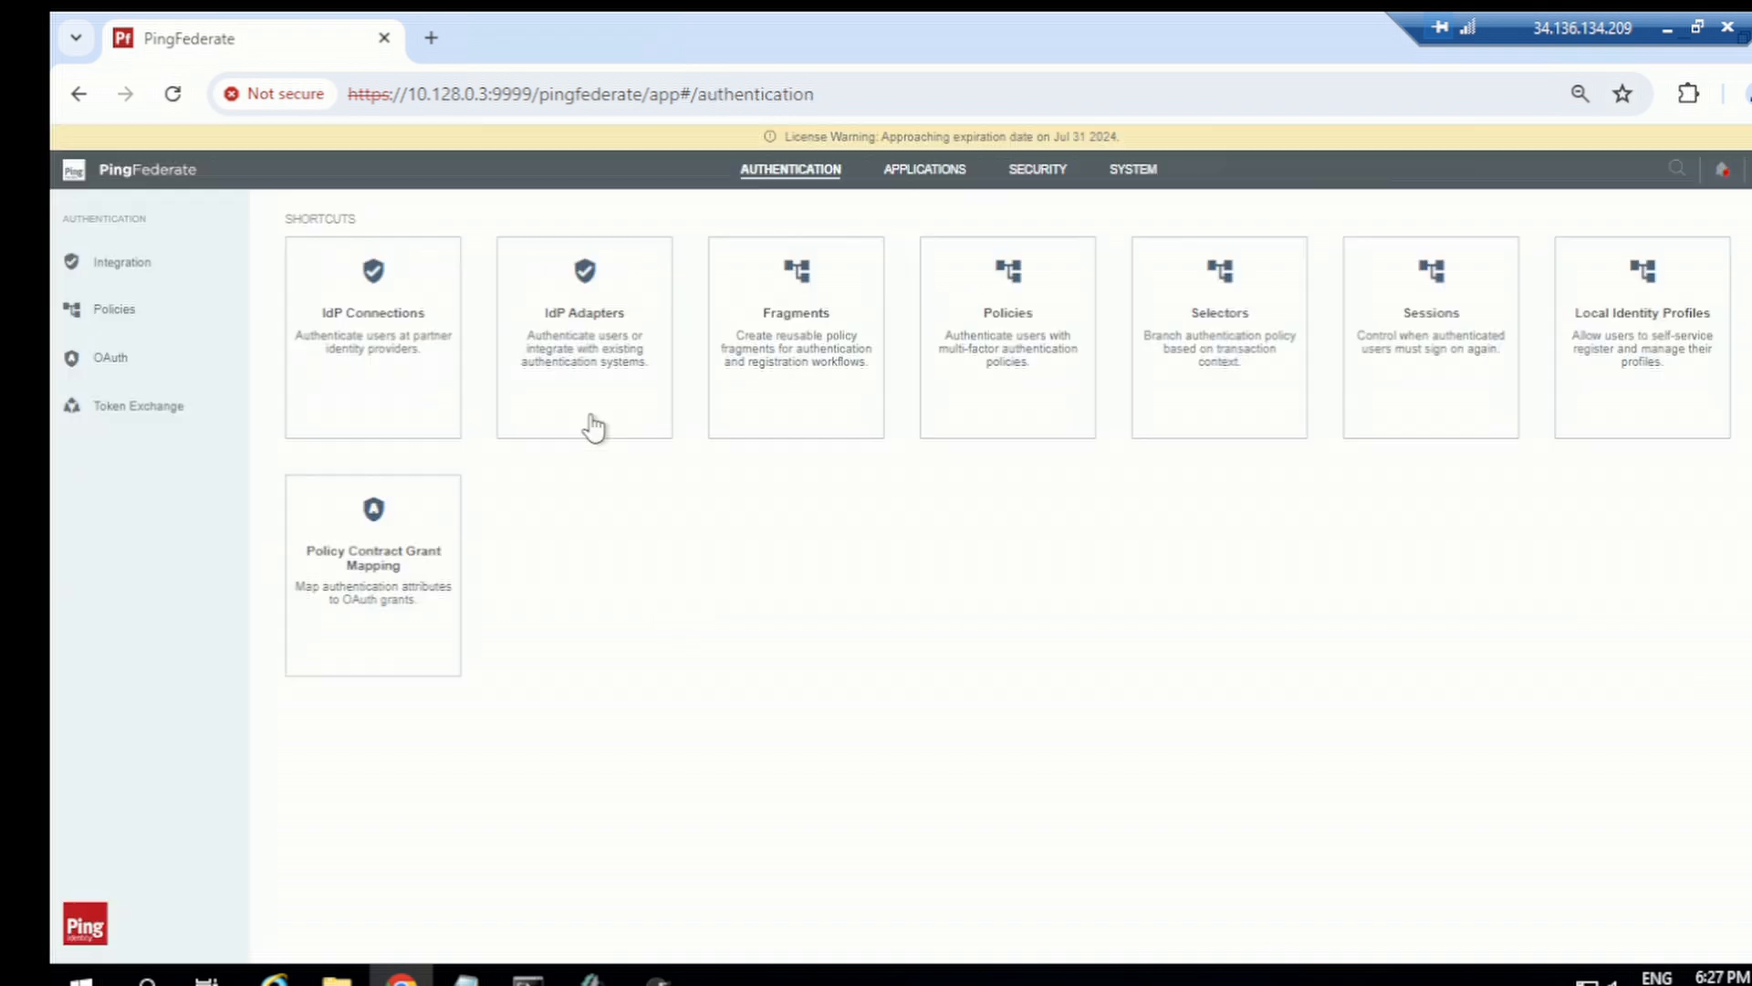
{"action": "left_click", "coordinate": [114, 314]}
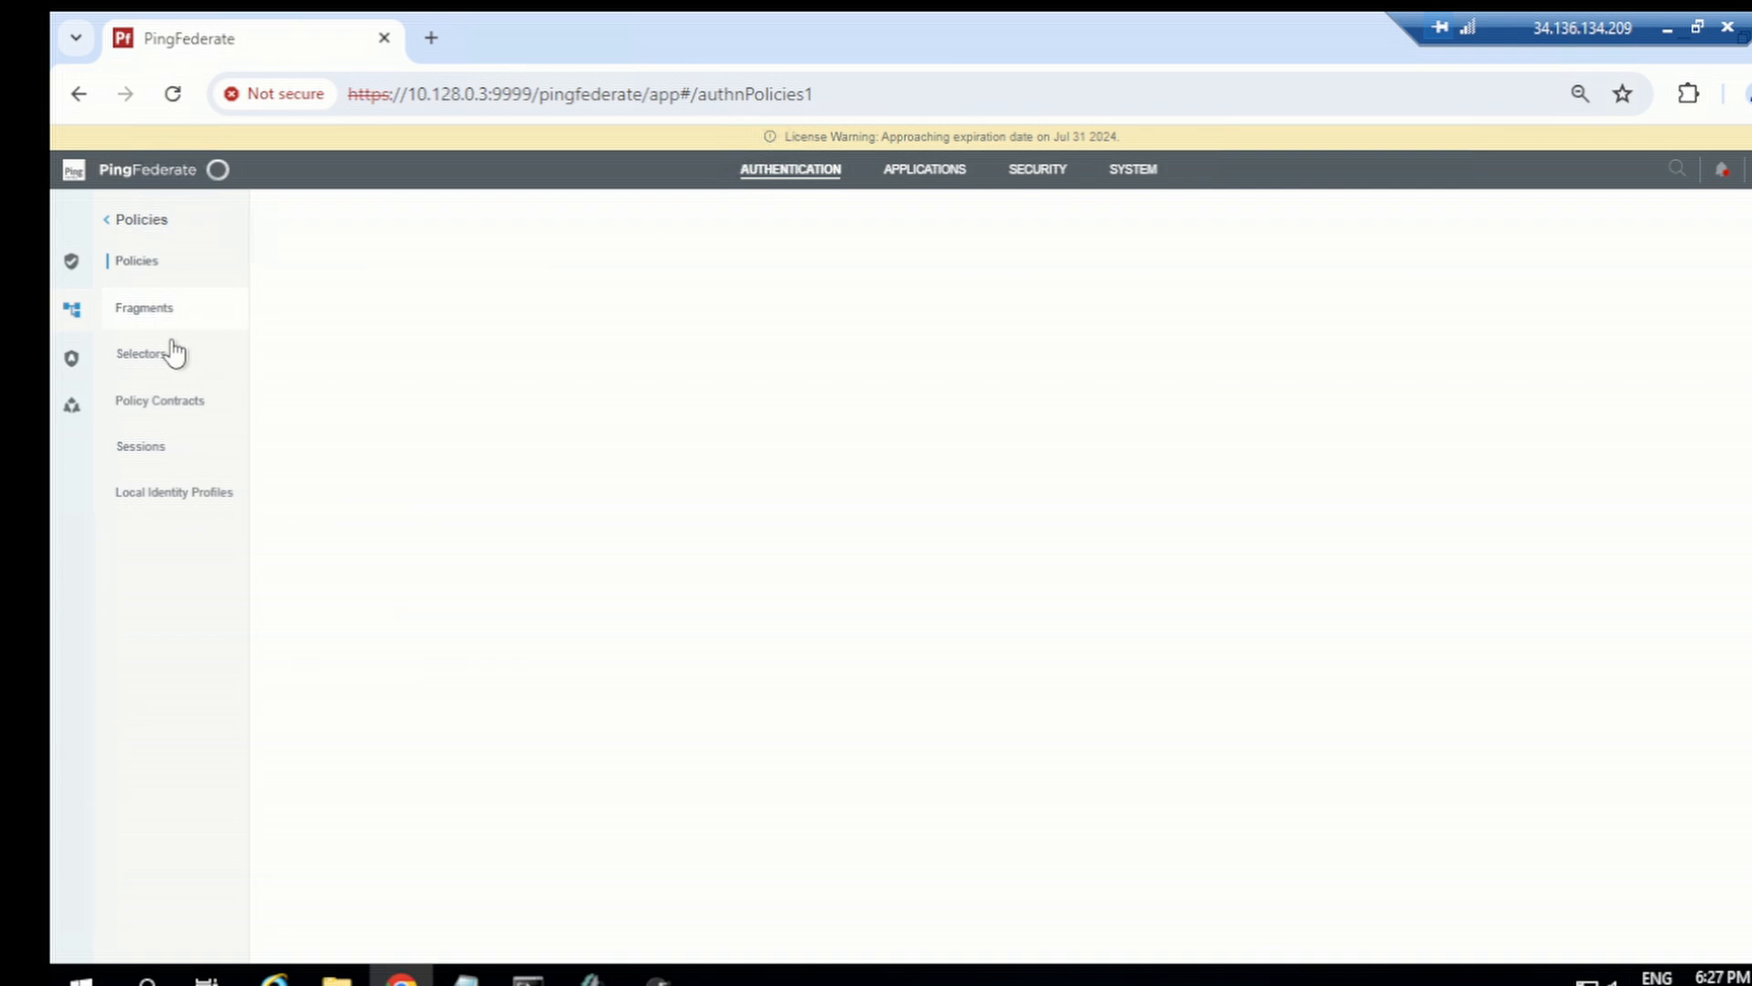
{"action": "left_click", "coordinate": [144, 266]}
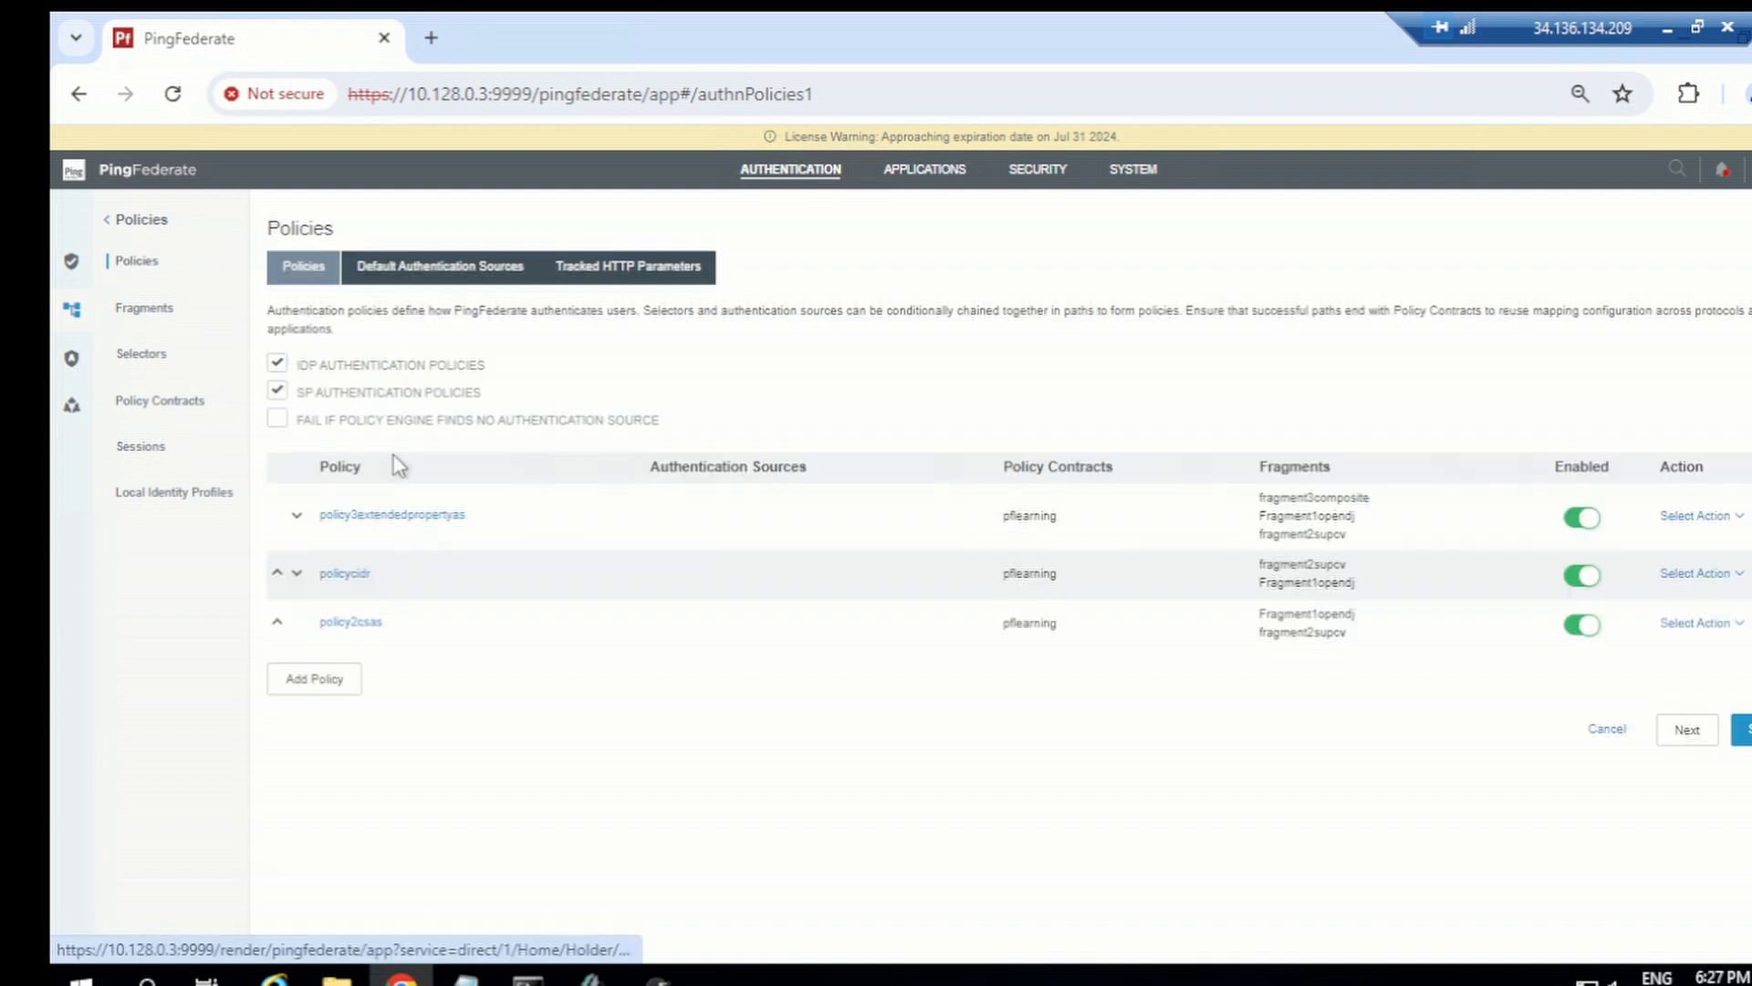
{"action": "left_click", "coordinate": [386, 515]}
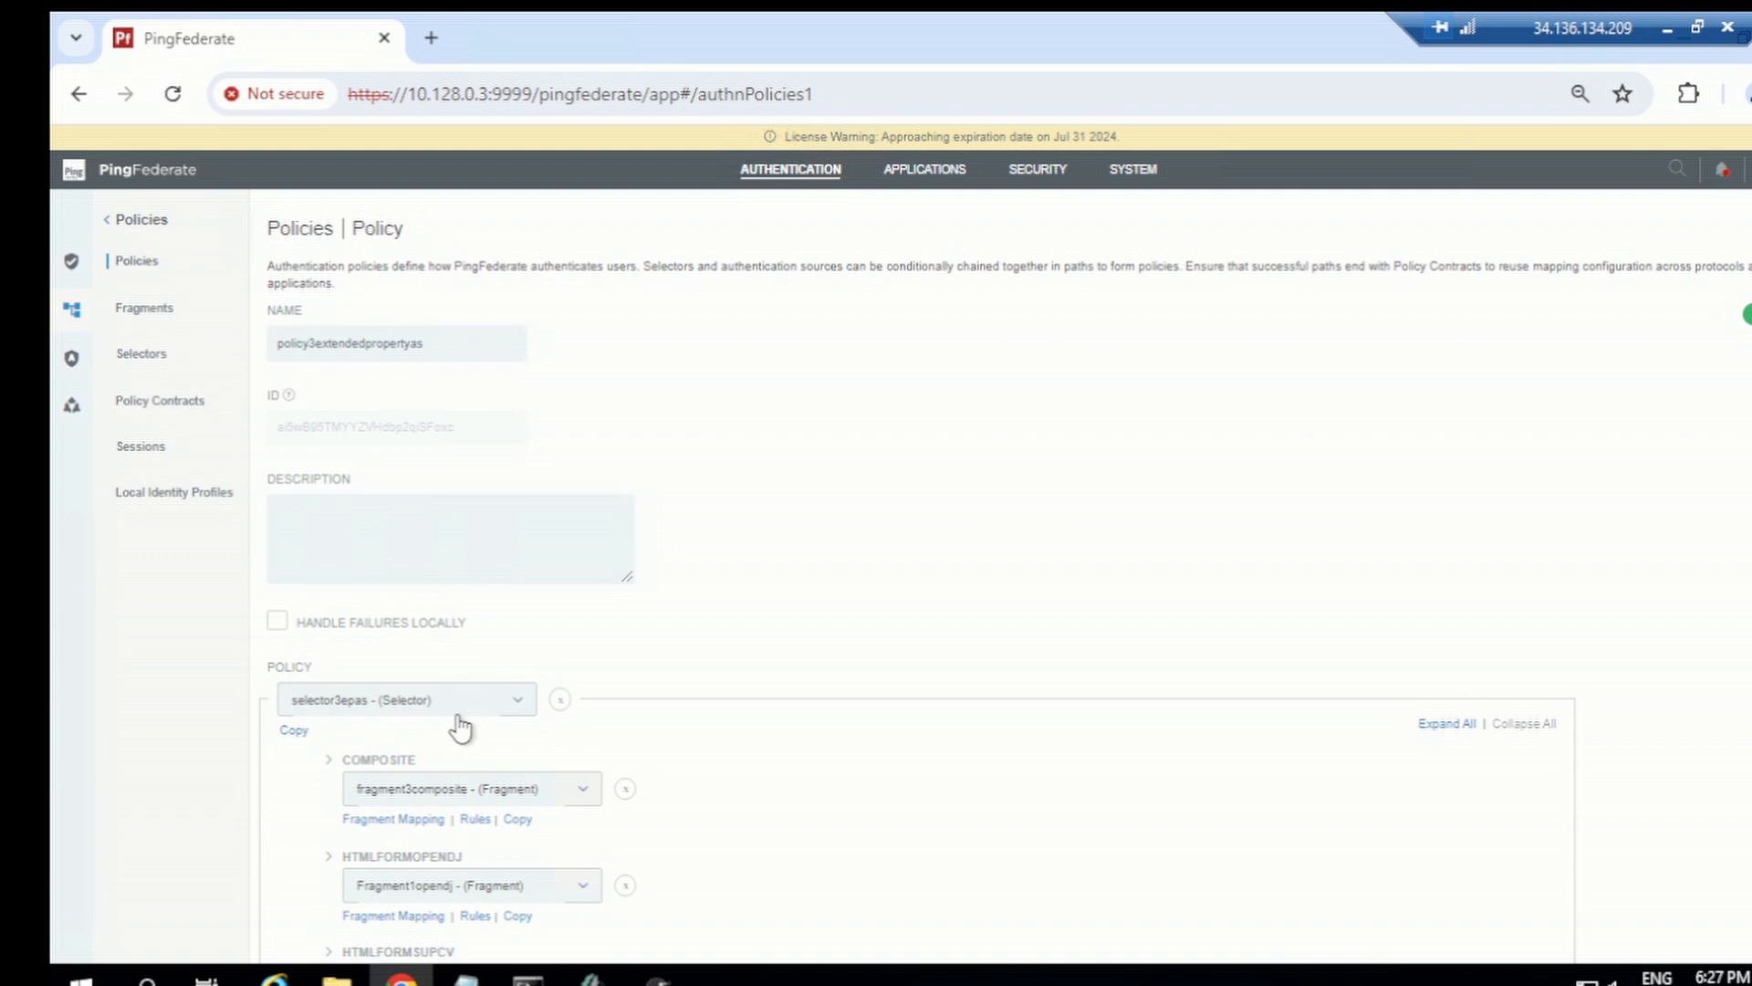
{"action": "scroll", "coordinate": [429, 731], "scroll_direction": "down", "scroll_amount": 2}
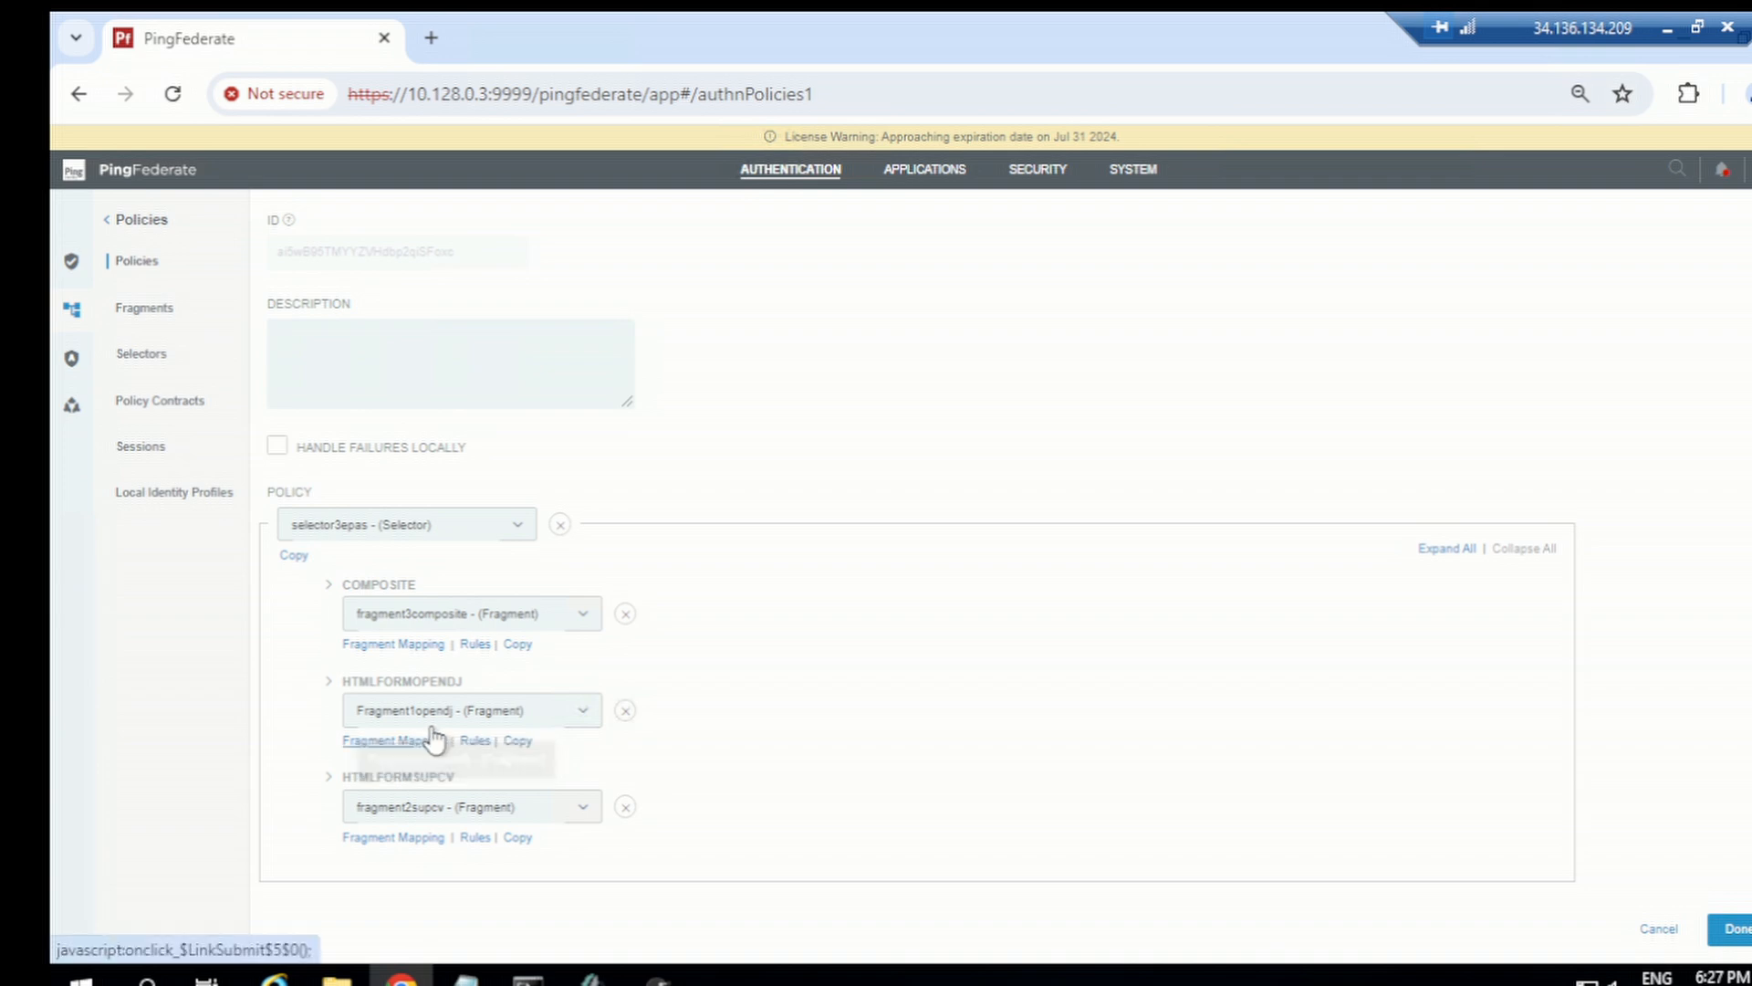
{"action": "left_click", "coordinate": [329, 681]}
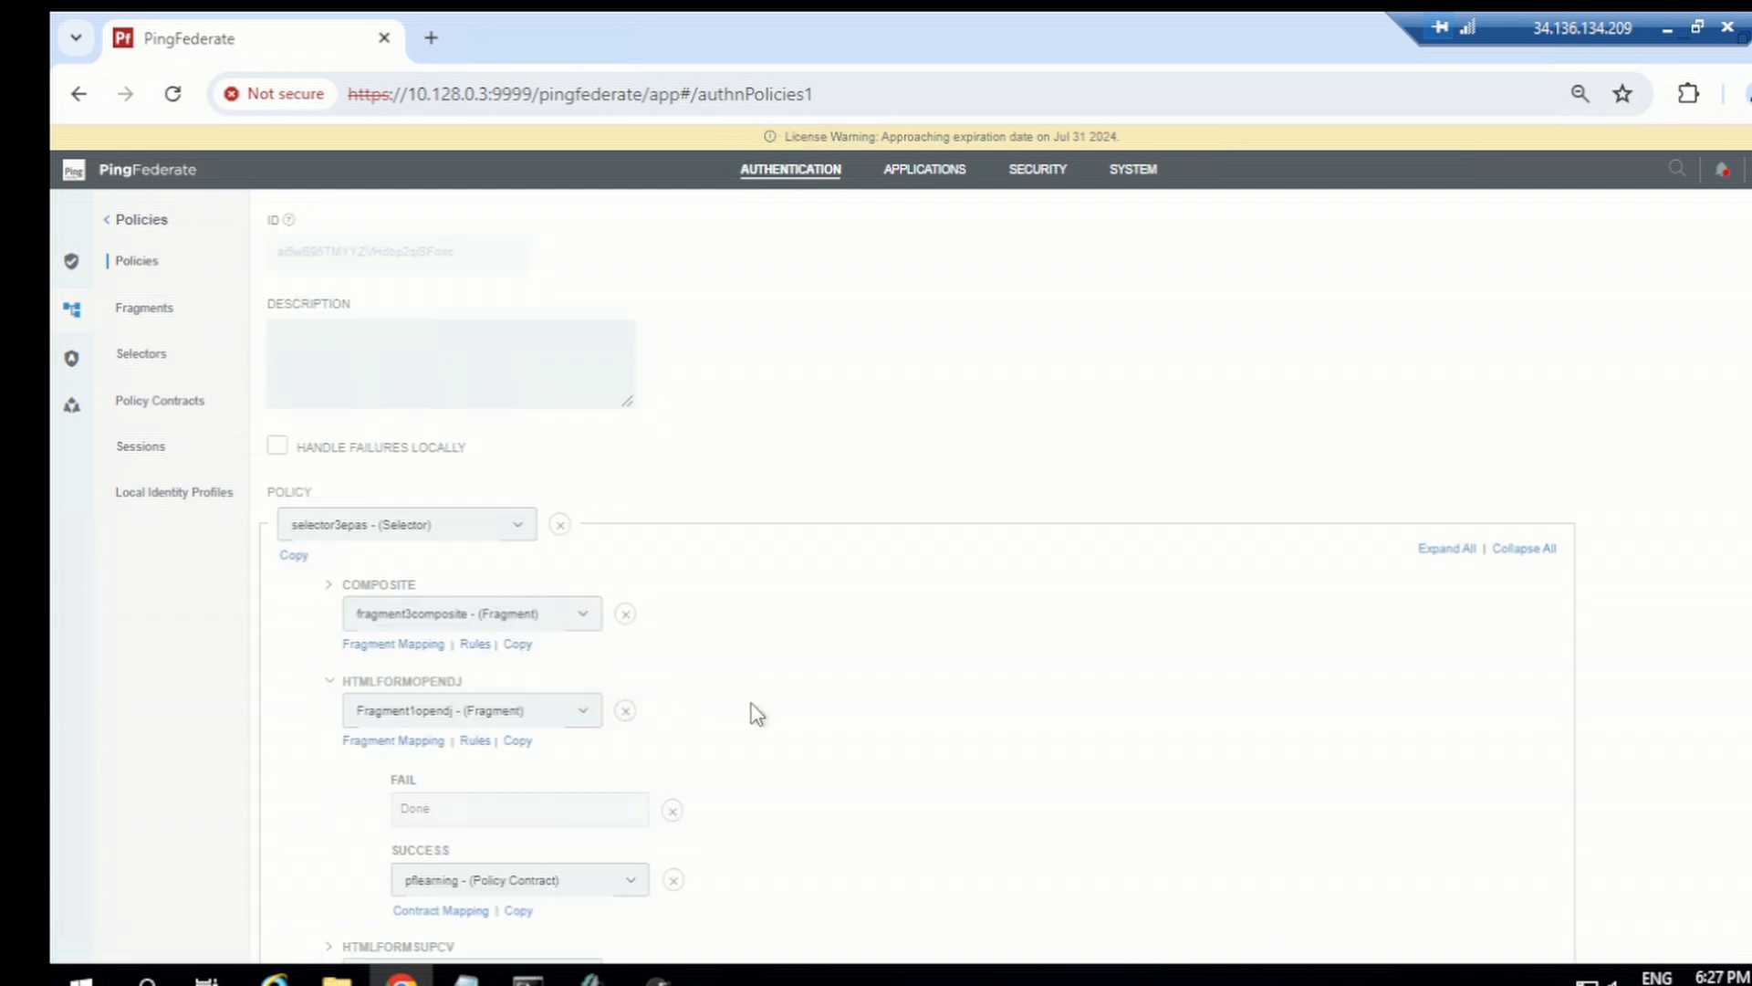
{"action": "scroll", "coordinate": [584, 722], "scroll_direction": "down", "scroll_amount": 2}
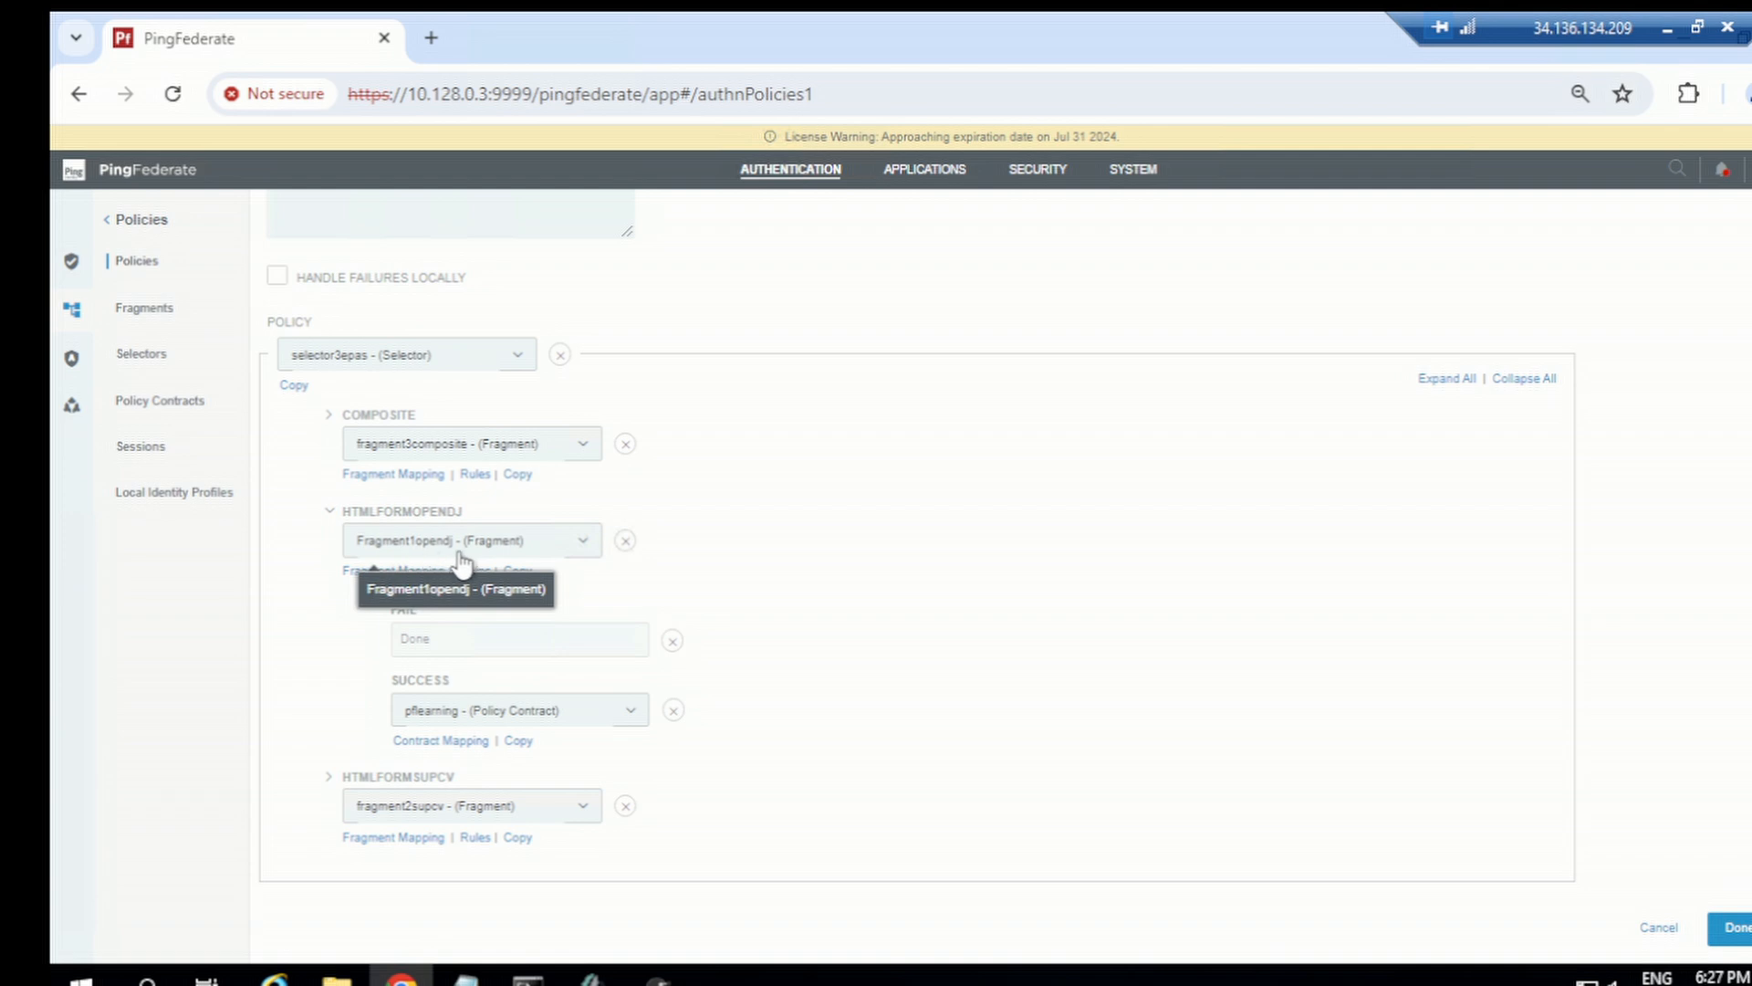
Step: Review the contract mapping and fulfillment of the pflearning policy contract under the HTMLFORMOPENDJ branch
{"action": "left_click", "coordinate": [429, 741]}
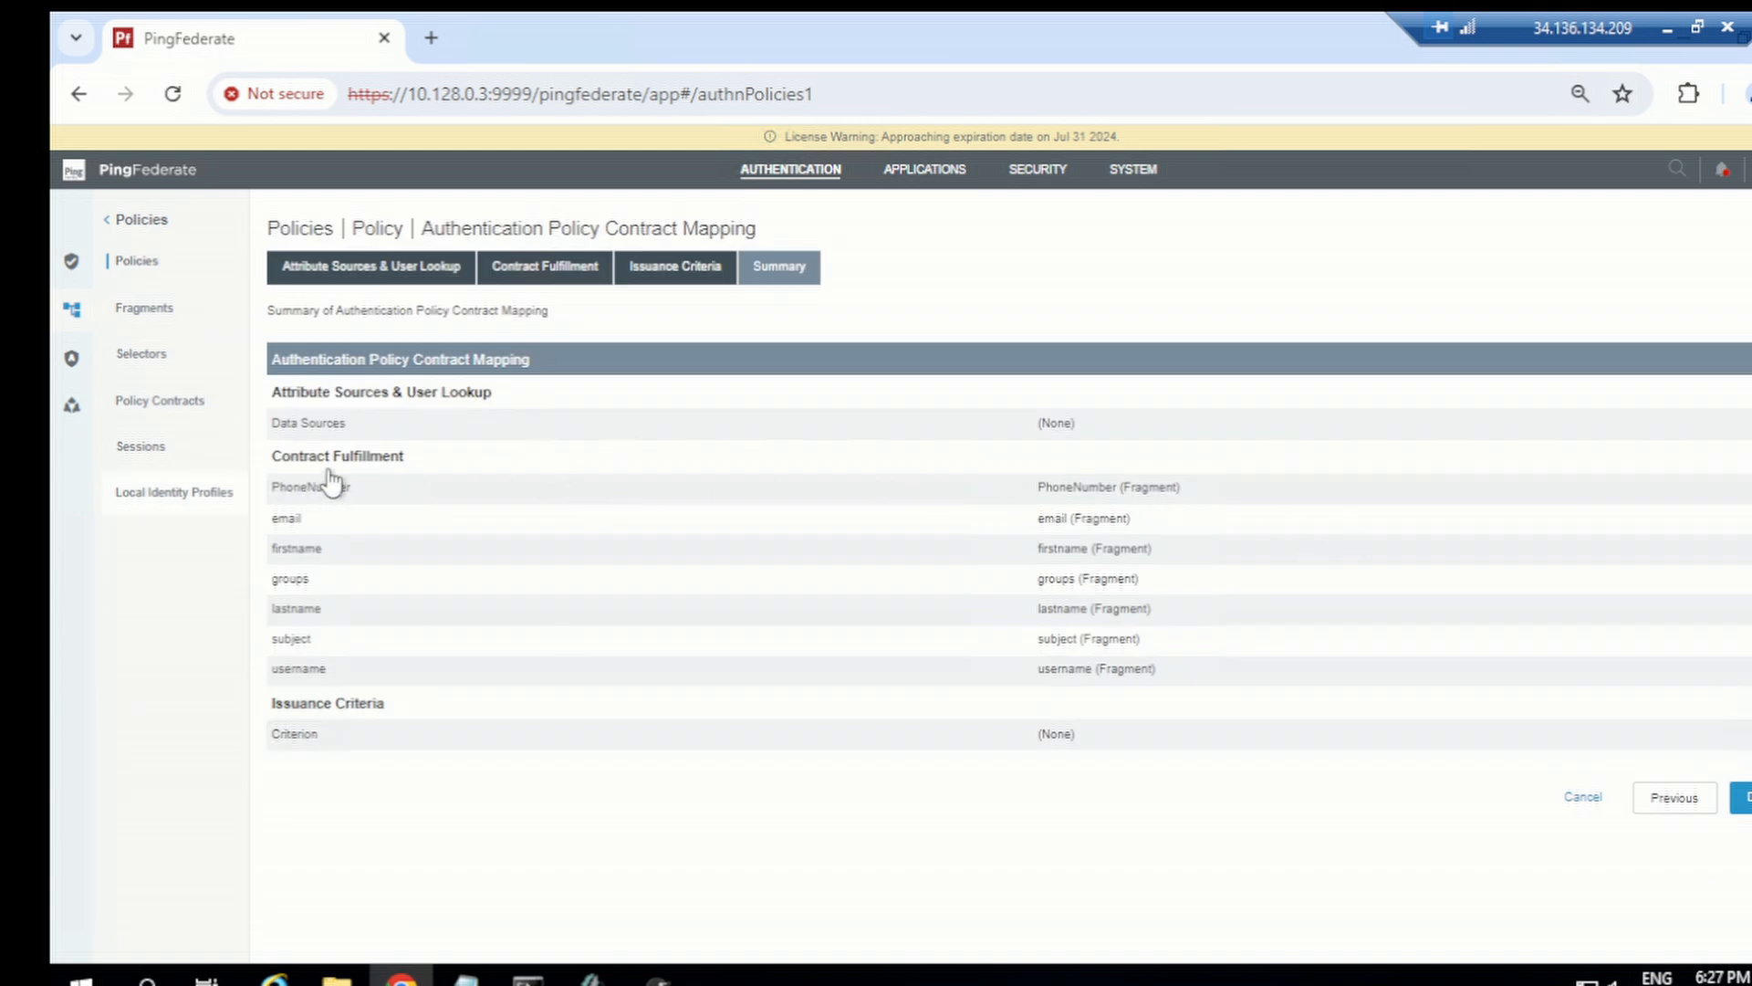
{"action": "left_click", "coordinate": [459, 478]}
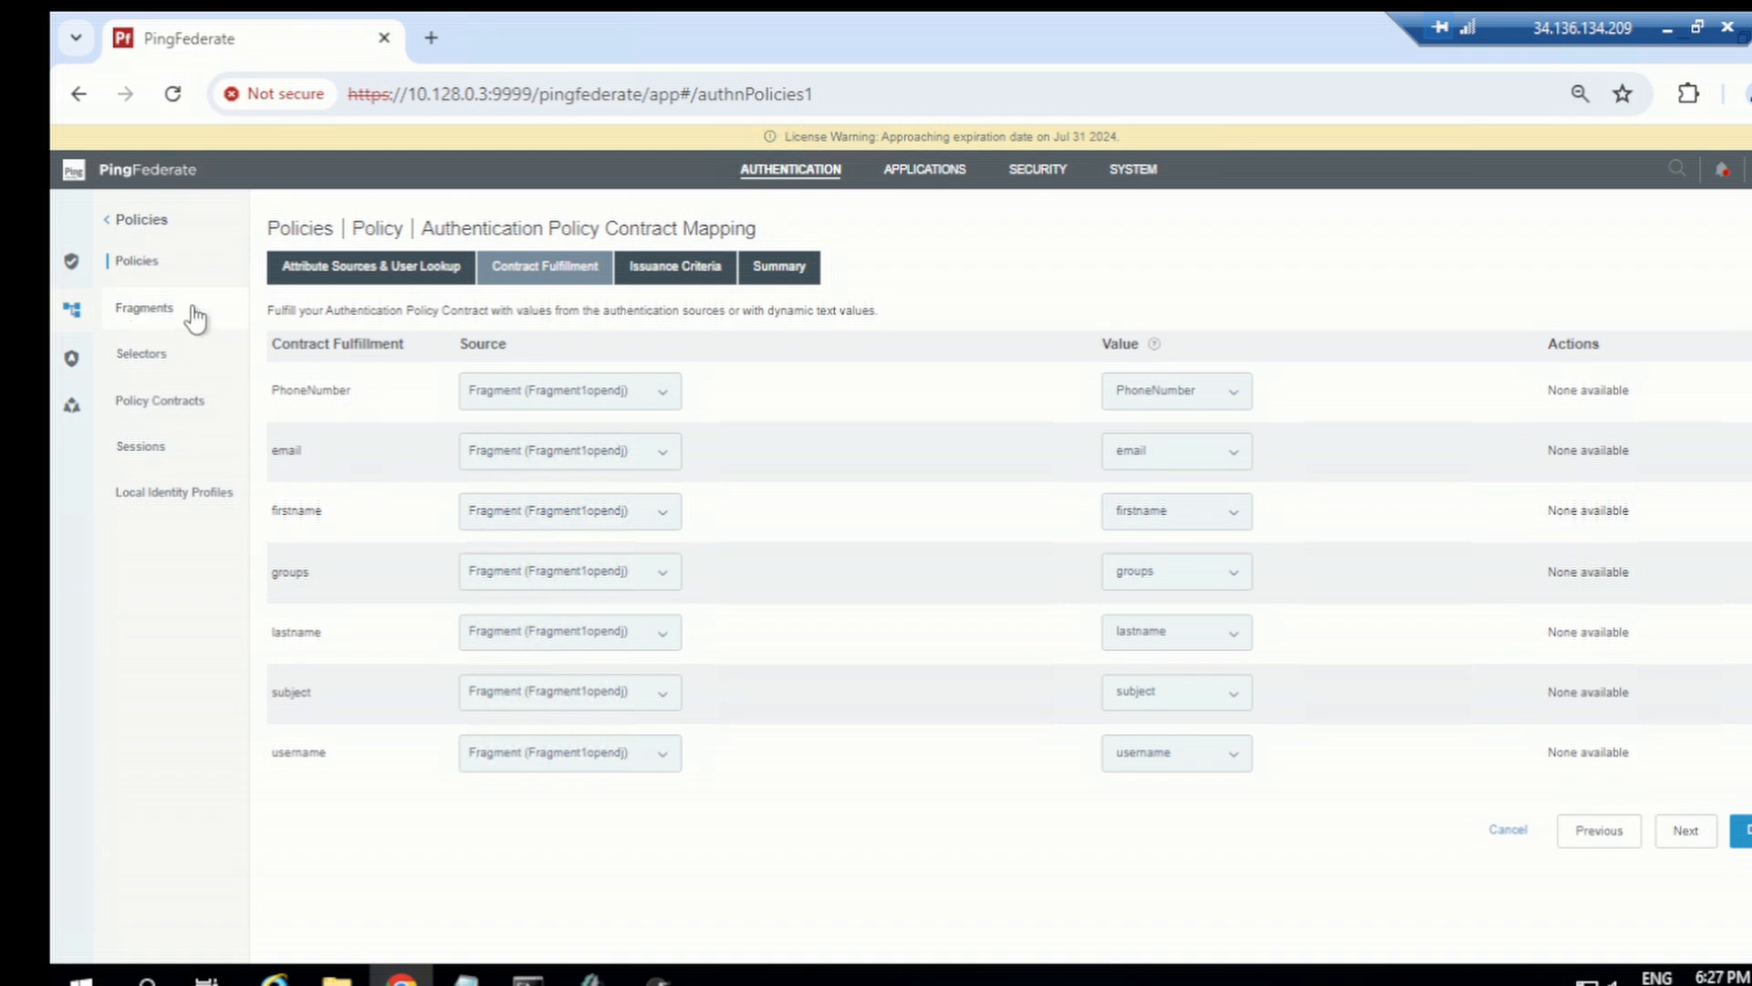
{"action": "left_click", "coordinate": [826, 170]}
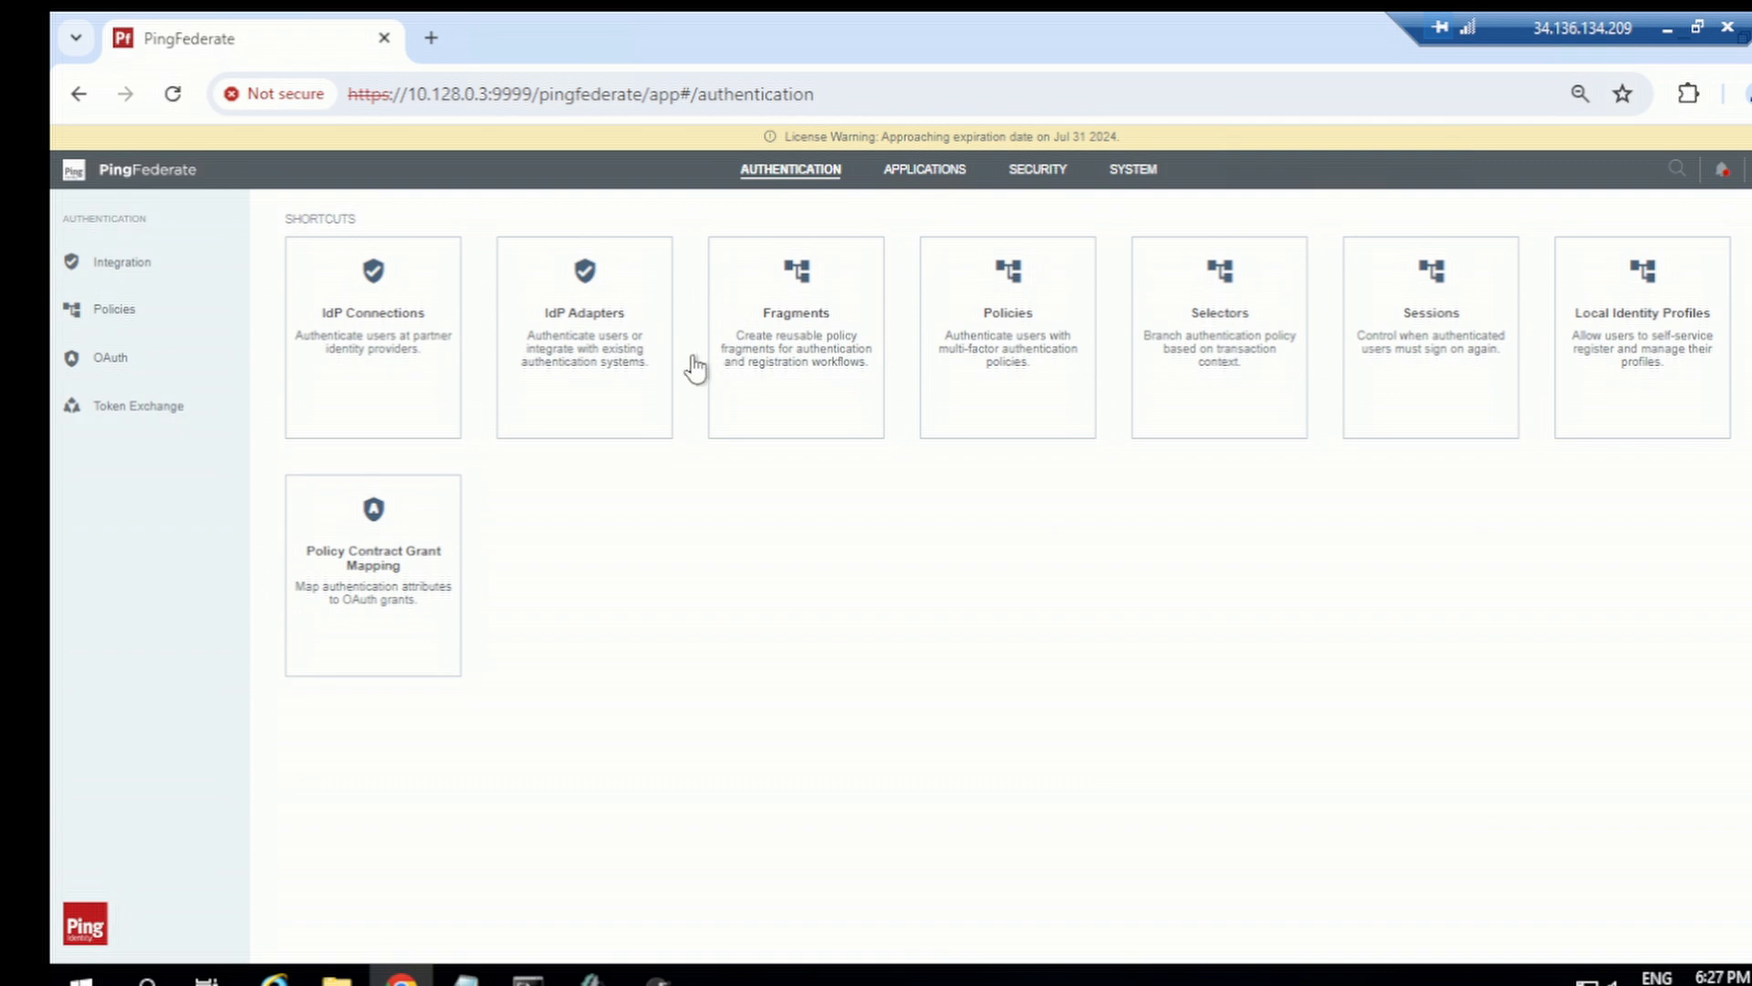
Step: Open the htmlformopendj IdP adapter and add a groups attribute to its extended contract
{"action": "left_click", "coordinate": [618, 426]}
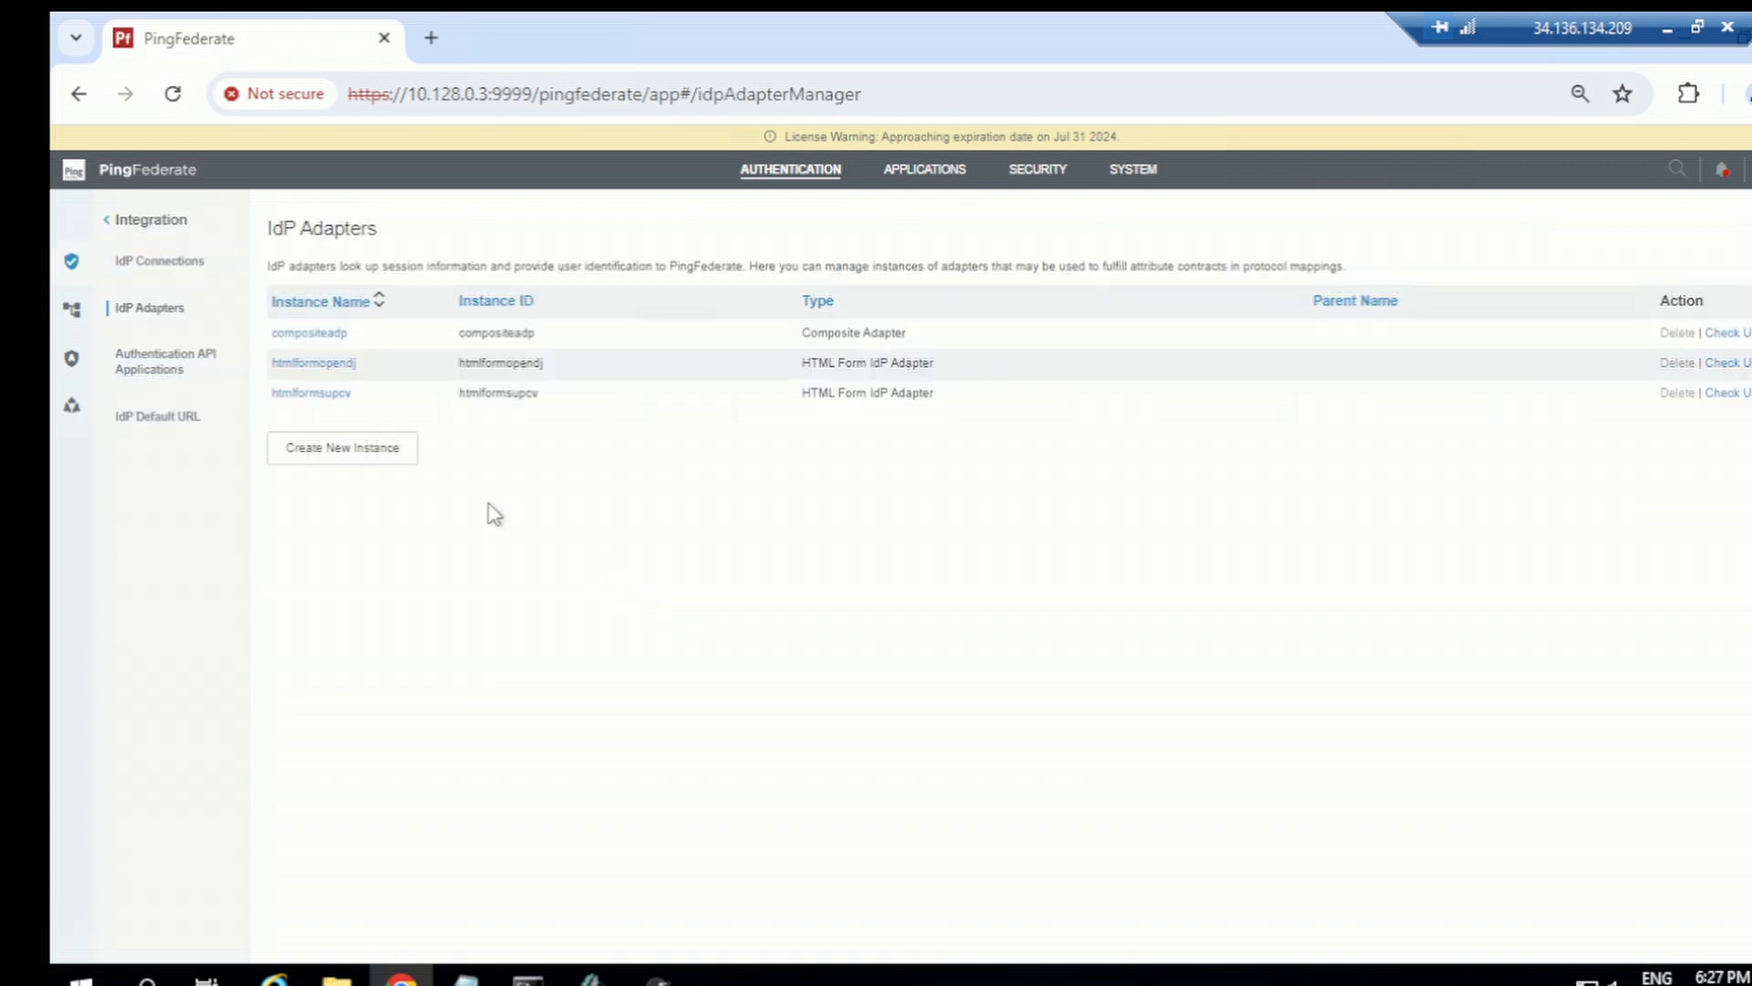
{"action": "left_click", "coordinate": [313, 363]}
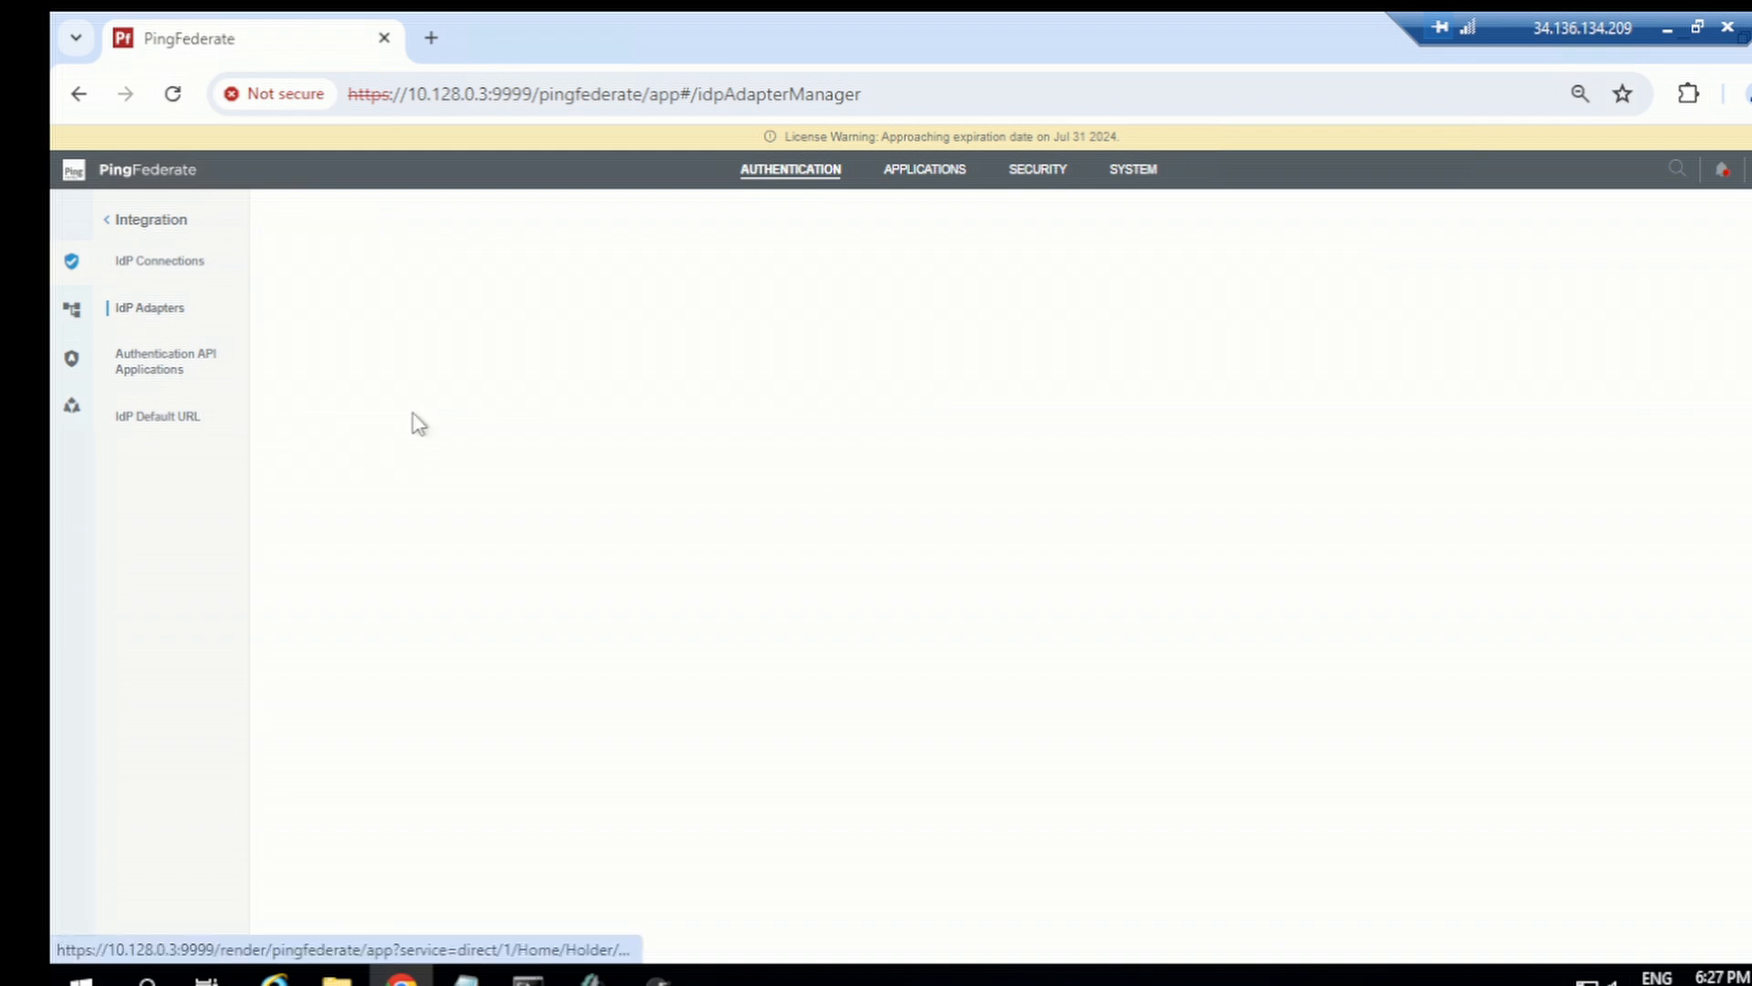
{"action": "scroll", "coordinate": [692, 630], "scroll_direction": "down", "scroll_amount": 5}
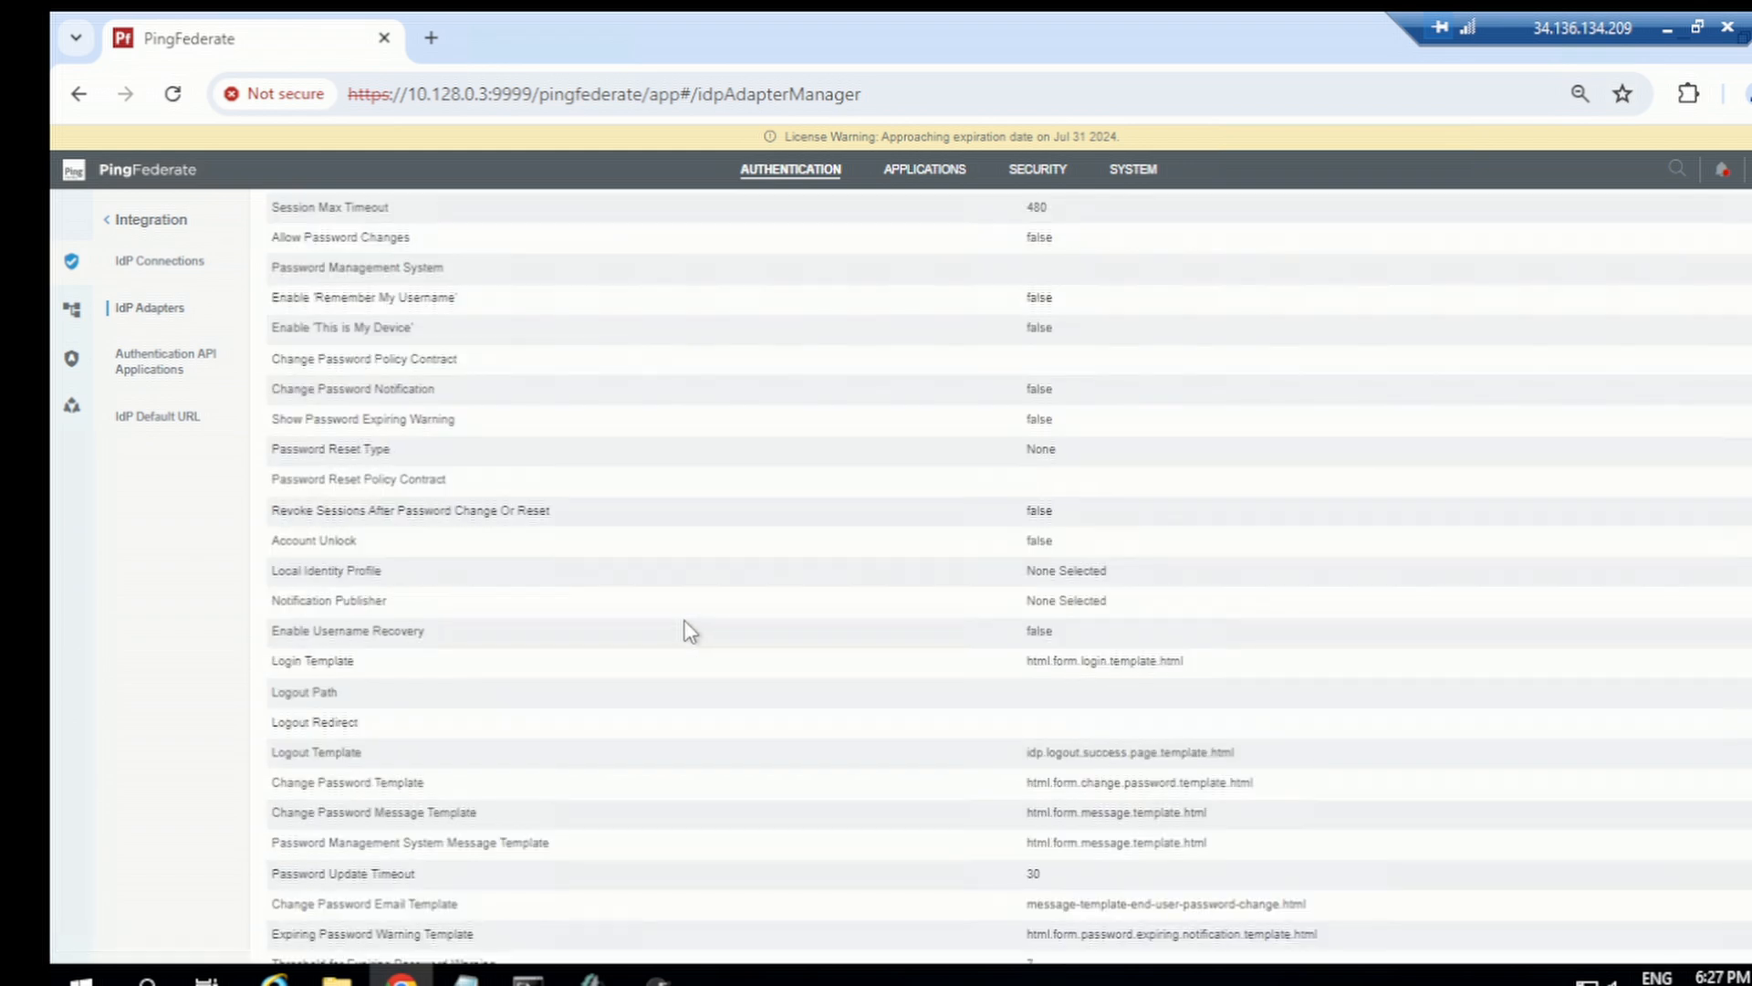
{"action": "scroll", "coordinate": [687, 622], "scroll_direction": "down", "scroll_amount": 6}
{"action": "scroll", "coordinate": [906, 746], "scroll_direction": "down", "scroll_amount": 7}
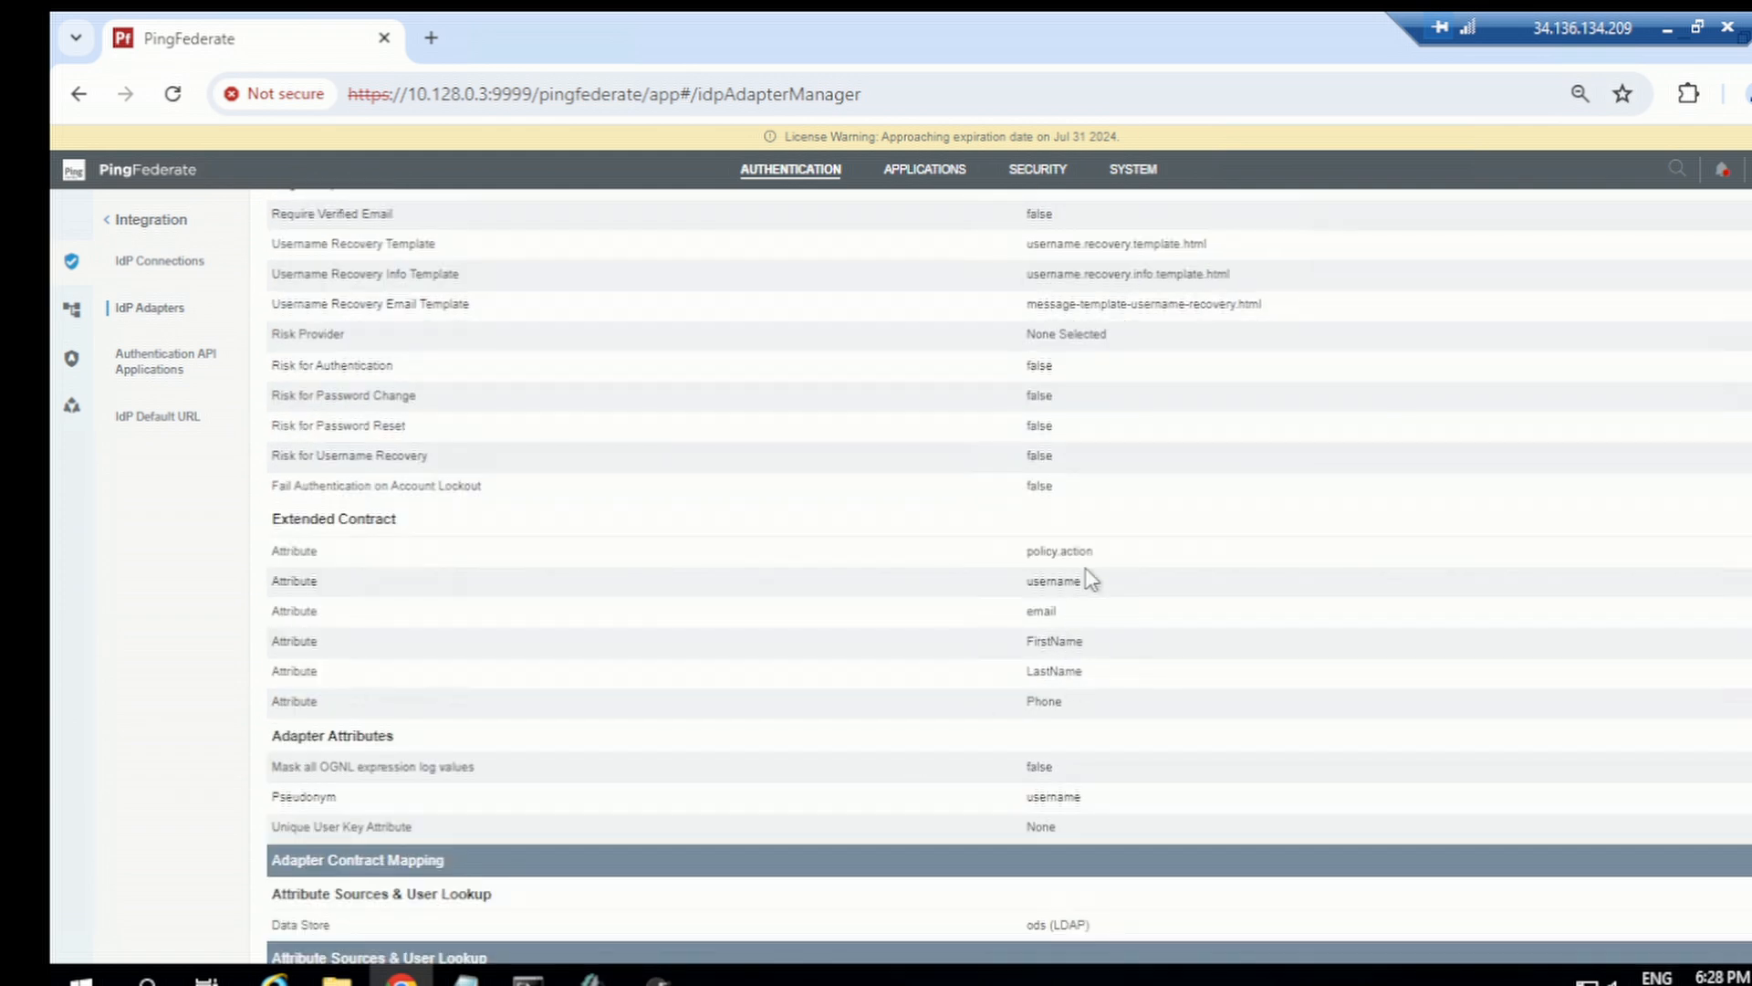
{"action": "left_click", "coordinate": [393, 523]}
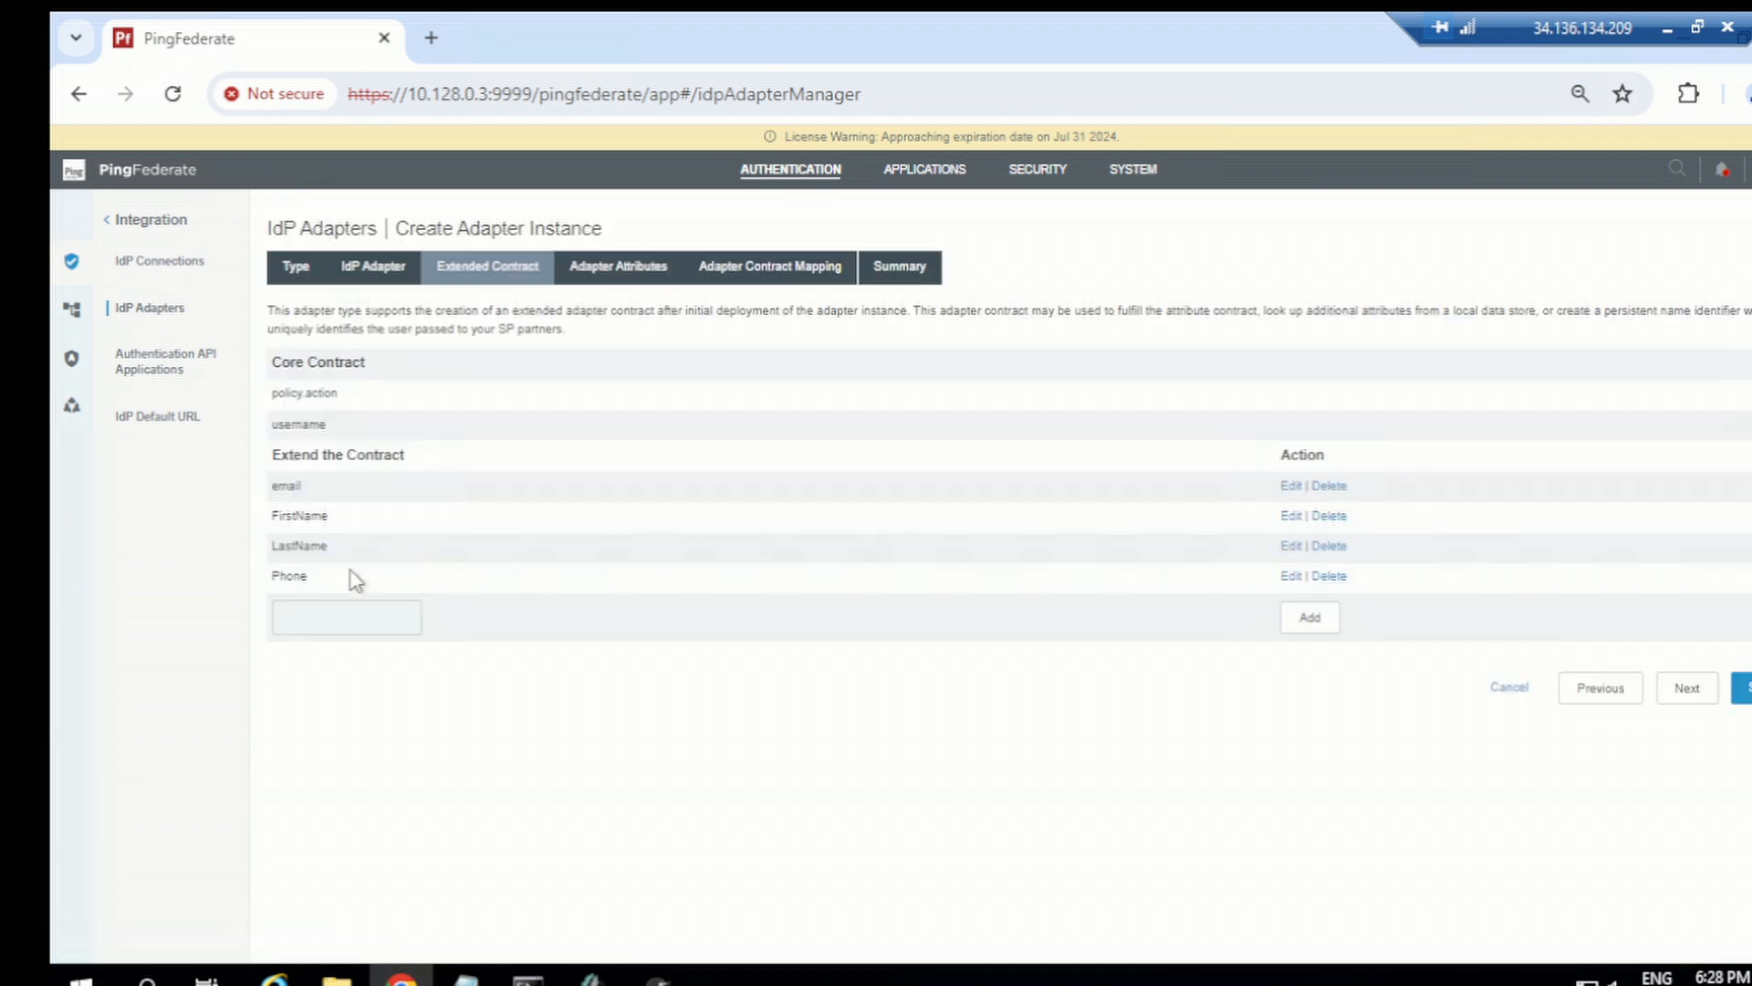
{"action": "left_click", "coordinate": [336, 624]}
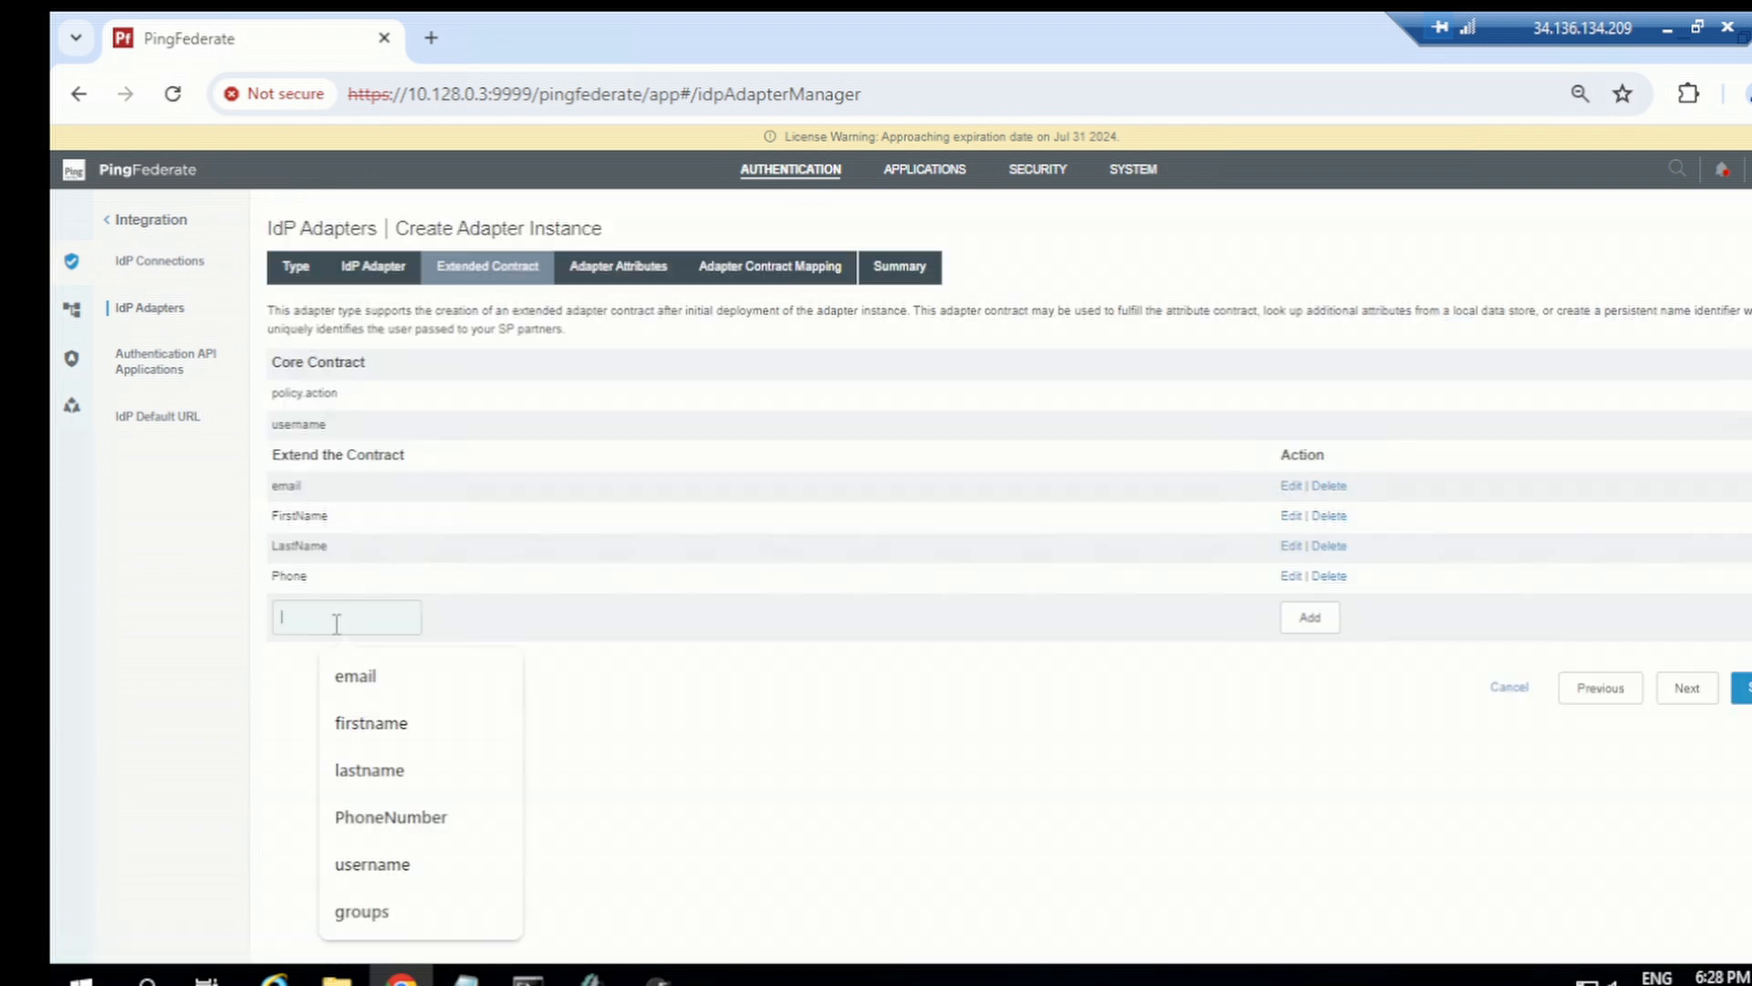
{"action": "type", "text": "groups"}
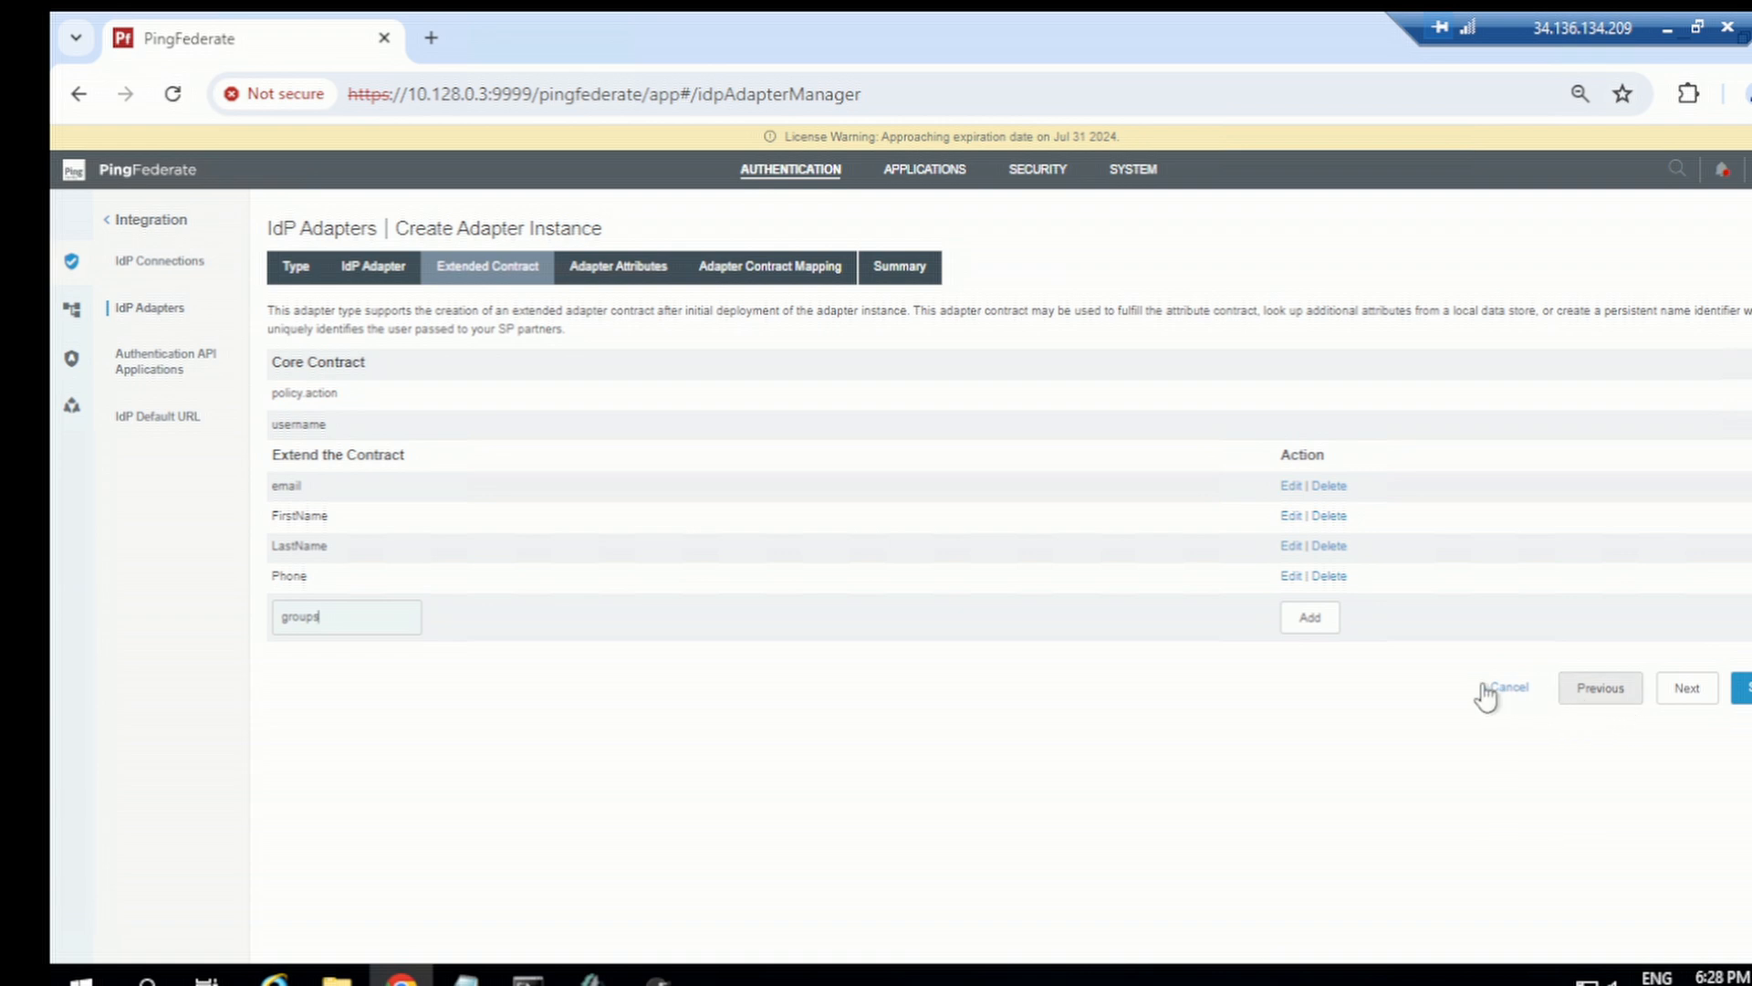
{"action": "left_click", "coordinate": [1314, 619]}
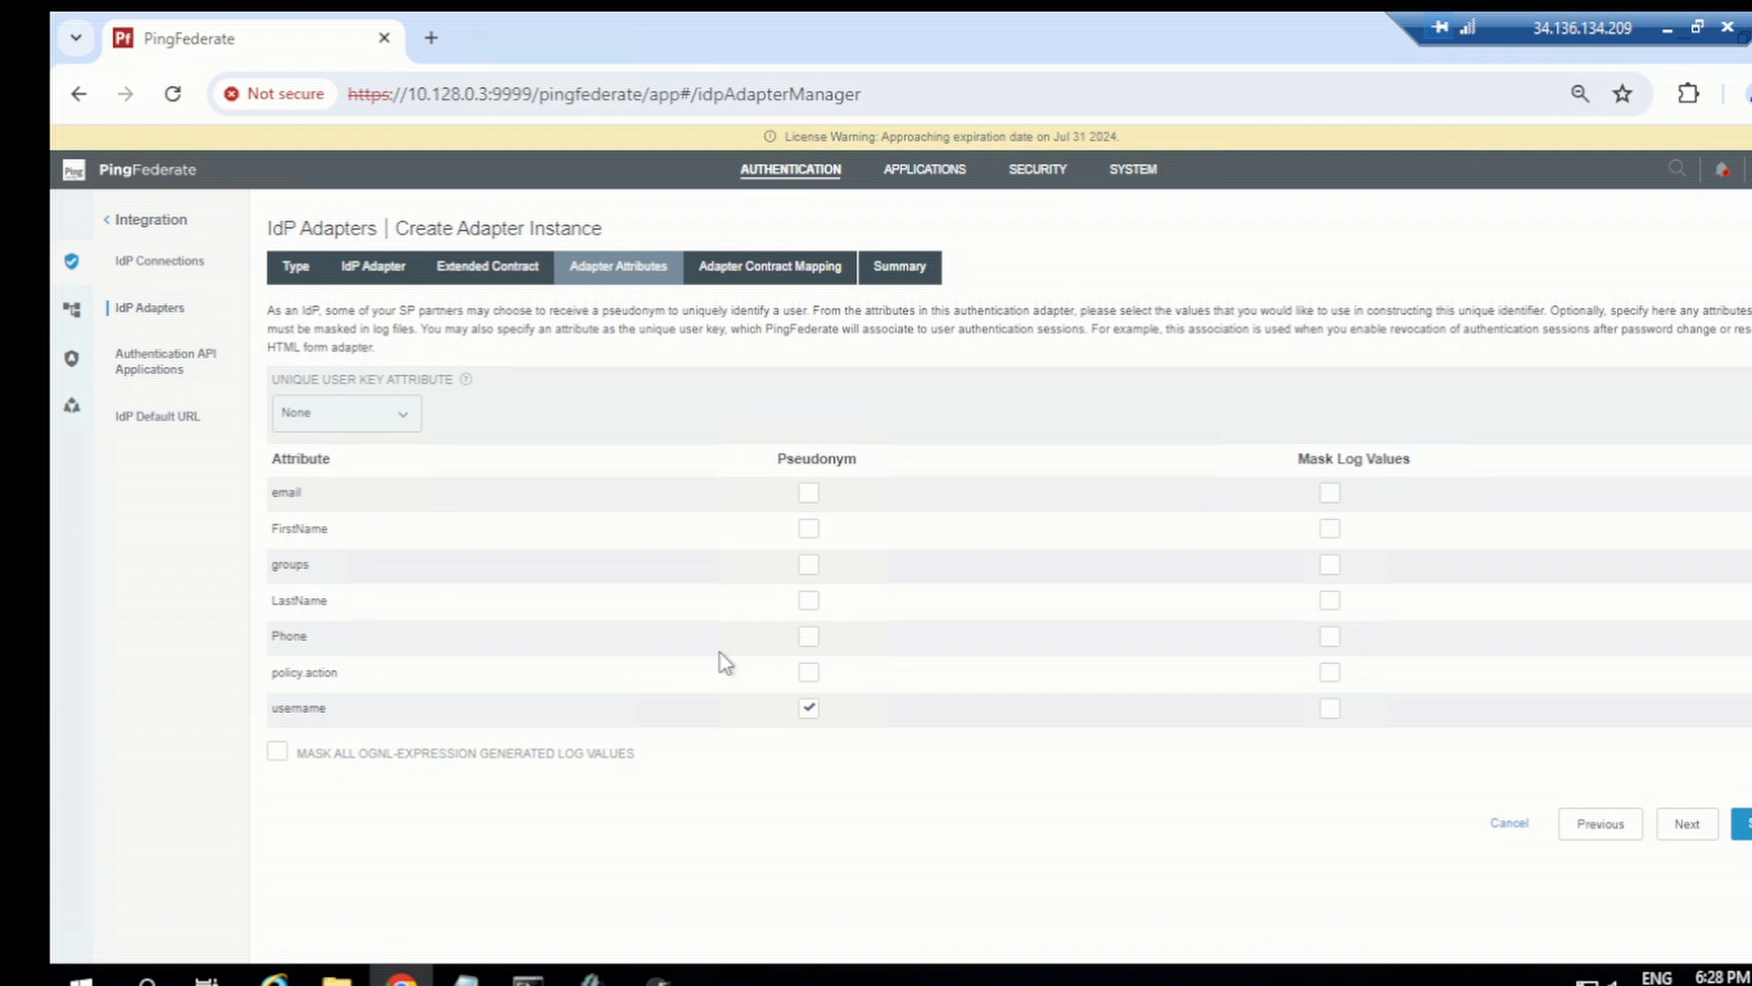
Step: In the adapter contract's LDAP directory search, show all attributes and add the isMemberOf attribute
{"action": "left_click", "coordinate": [1685, 824]}
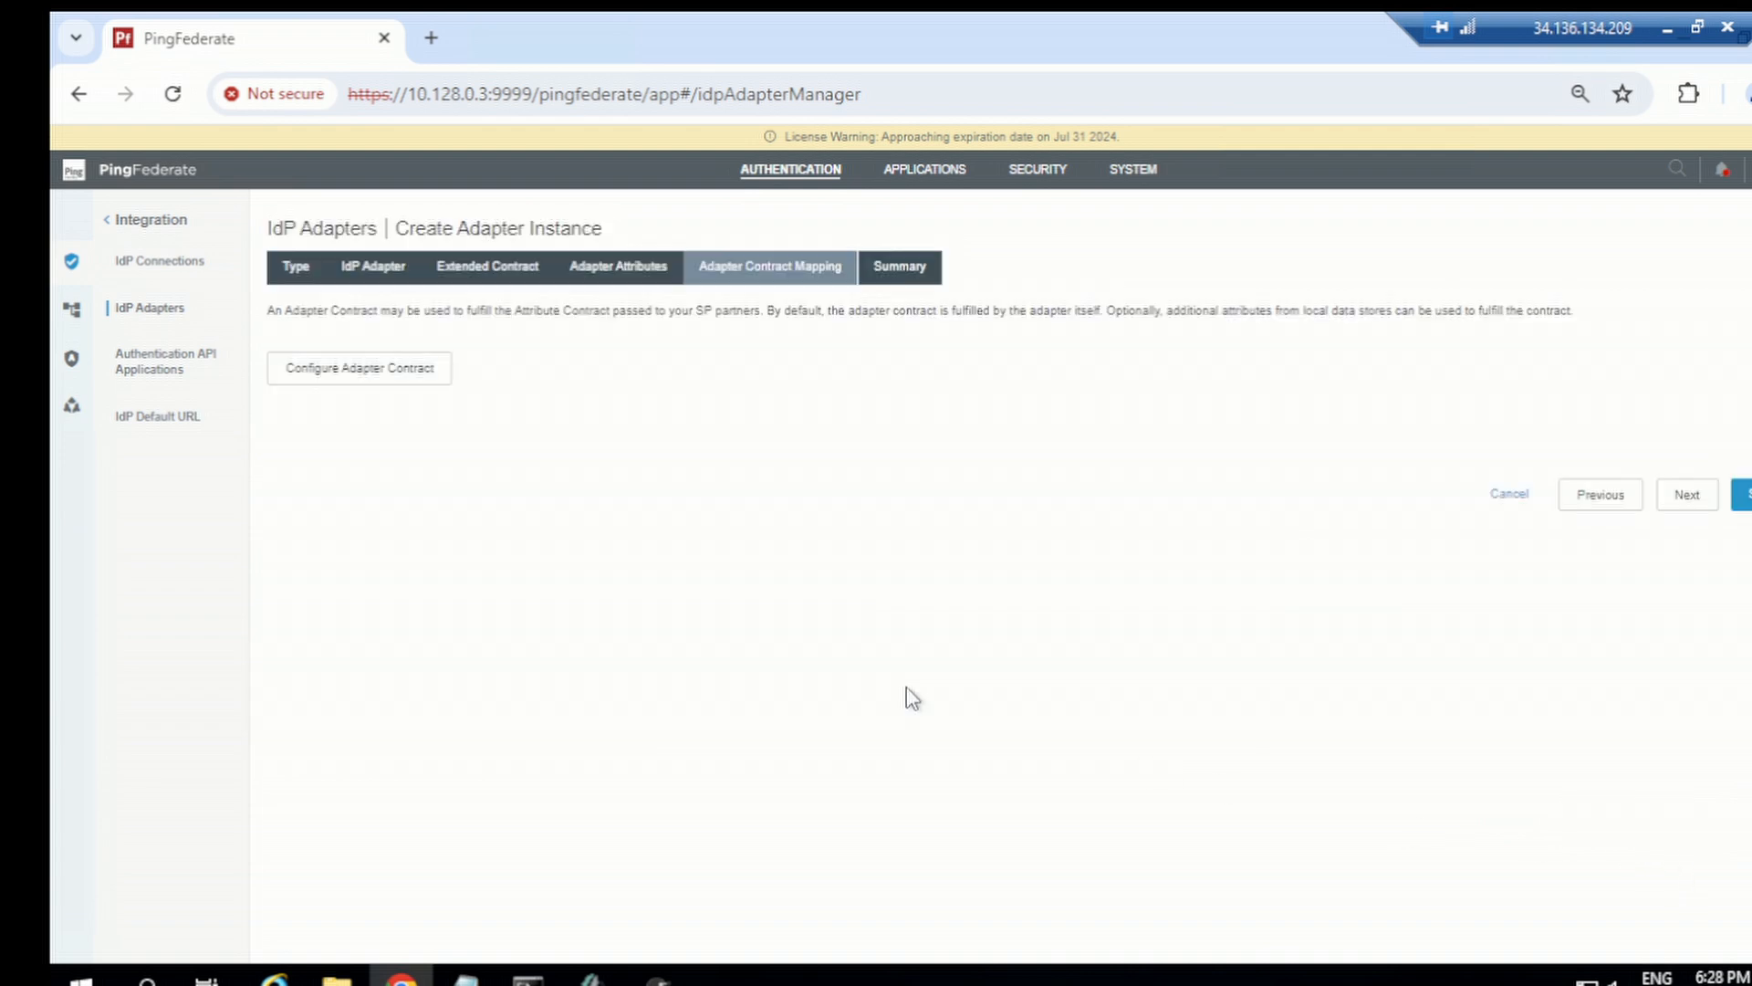
{"action": "left_click", "coordinate": [427, 374]}
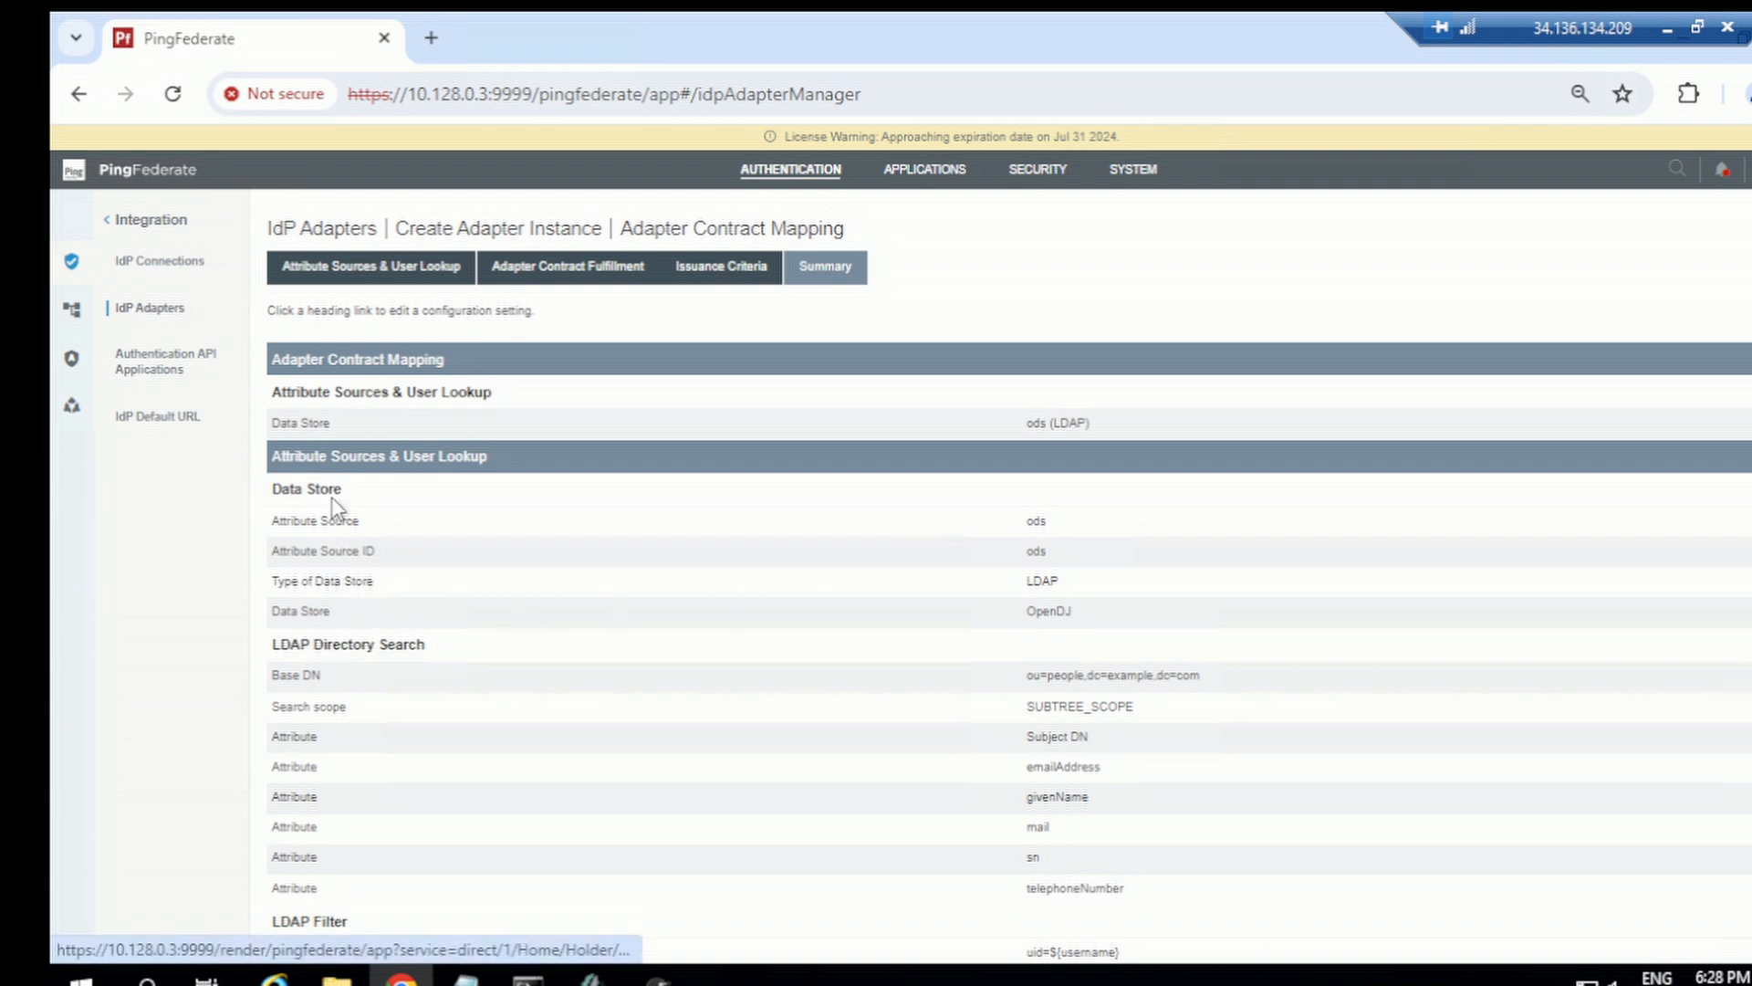
{"action": "left_click", "coordinate": [379, 644]}
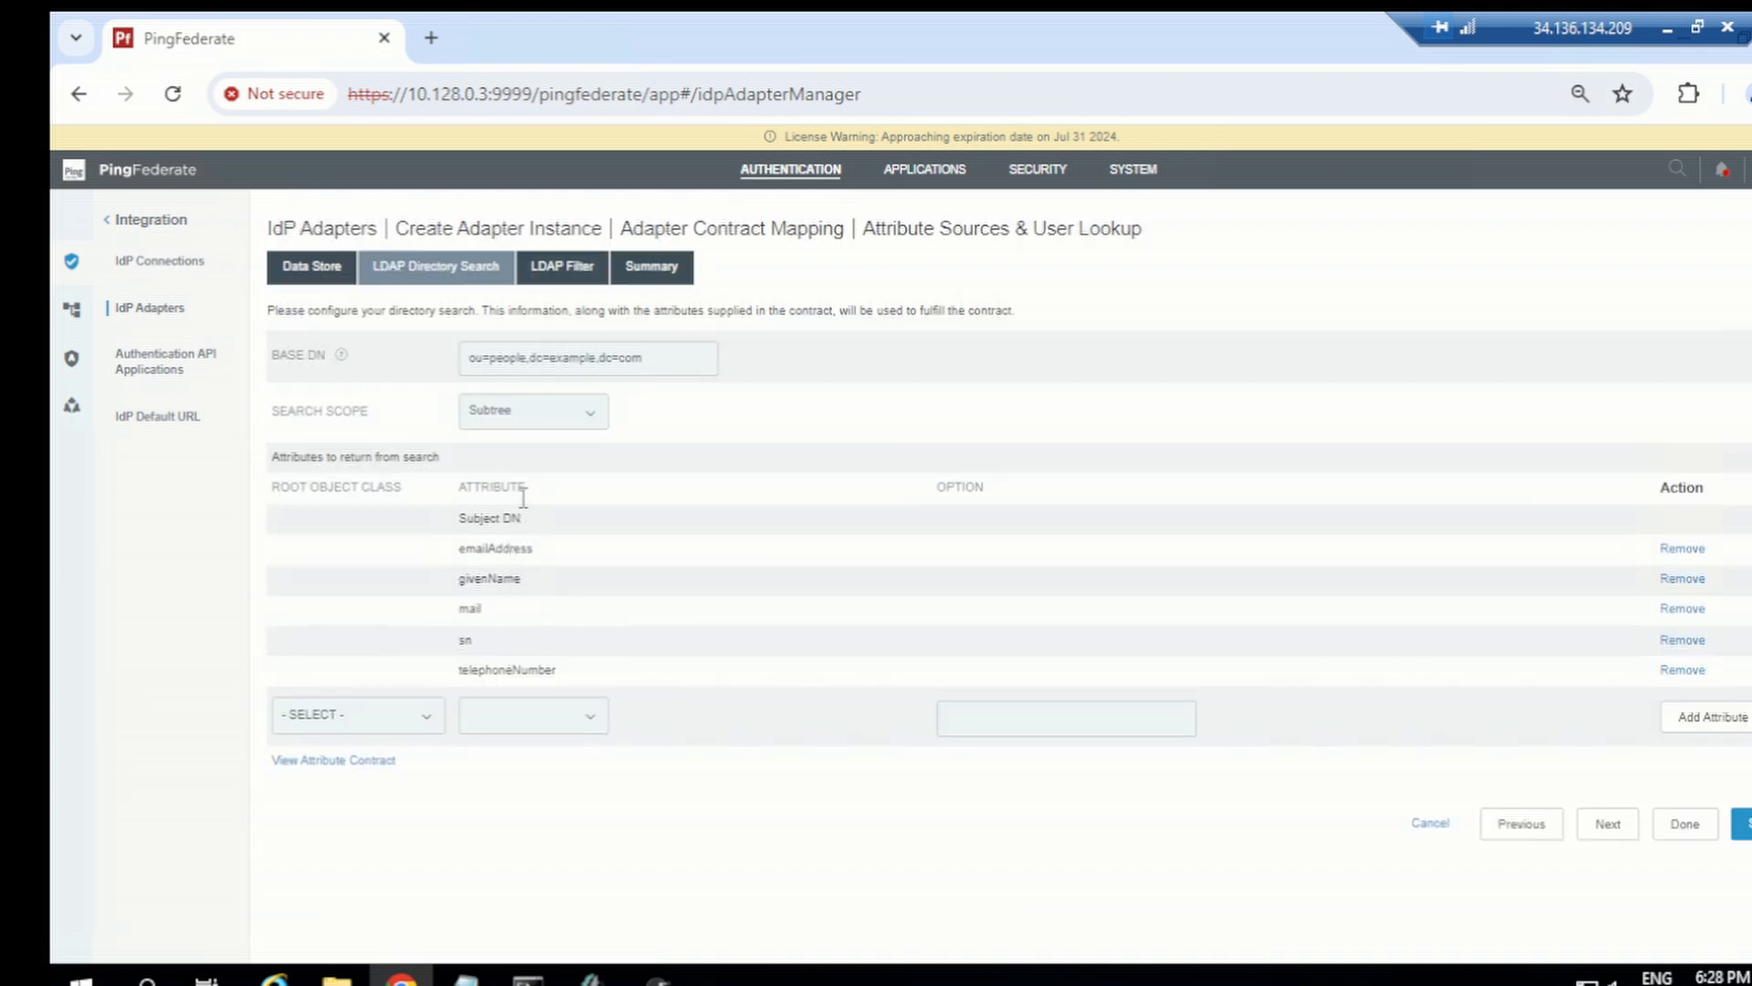
{"action": "left_click", "coordinate": [390, 730]}
{"action": "scroll", "coordinate": [380, 443], "scroll_direction": "down", "scroll_amount": 1}
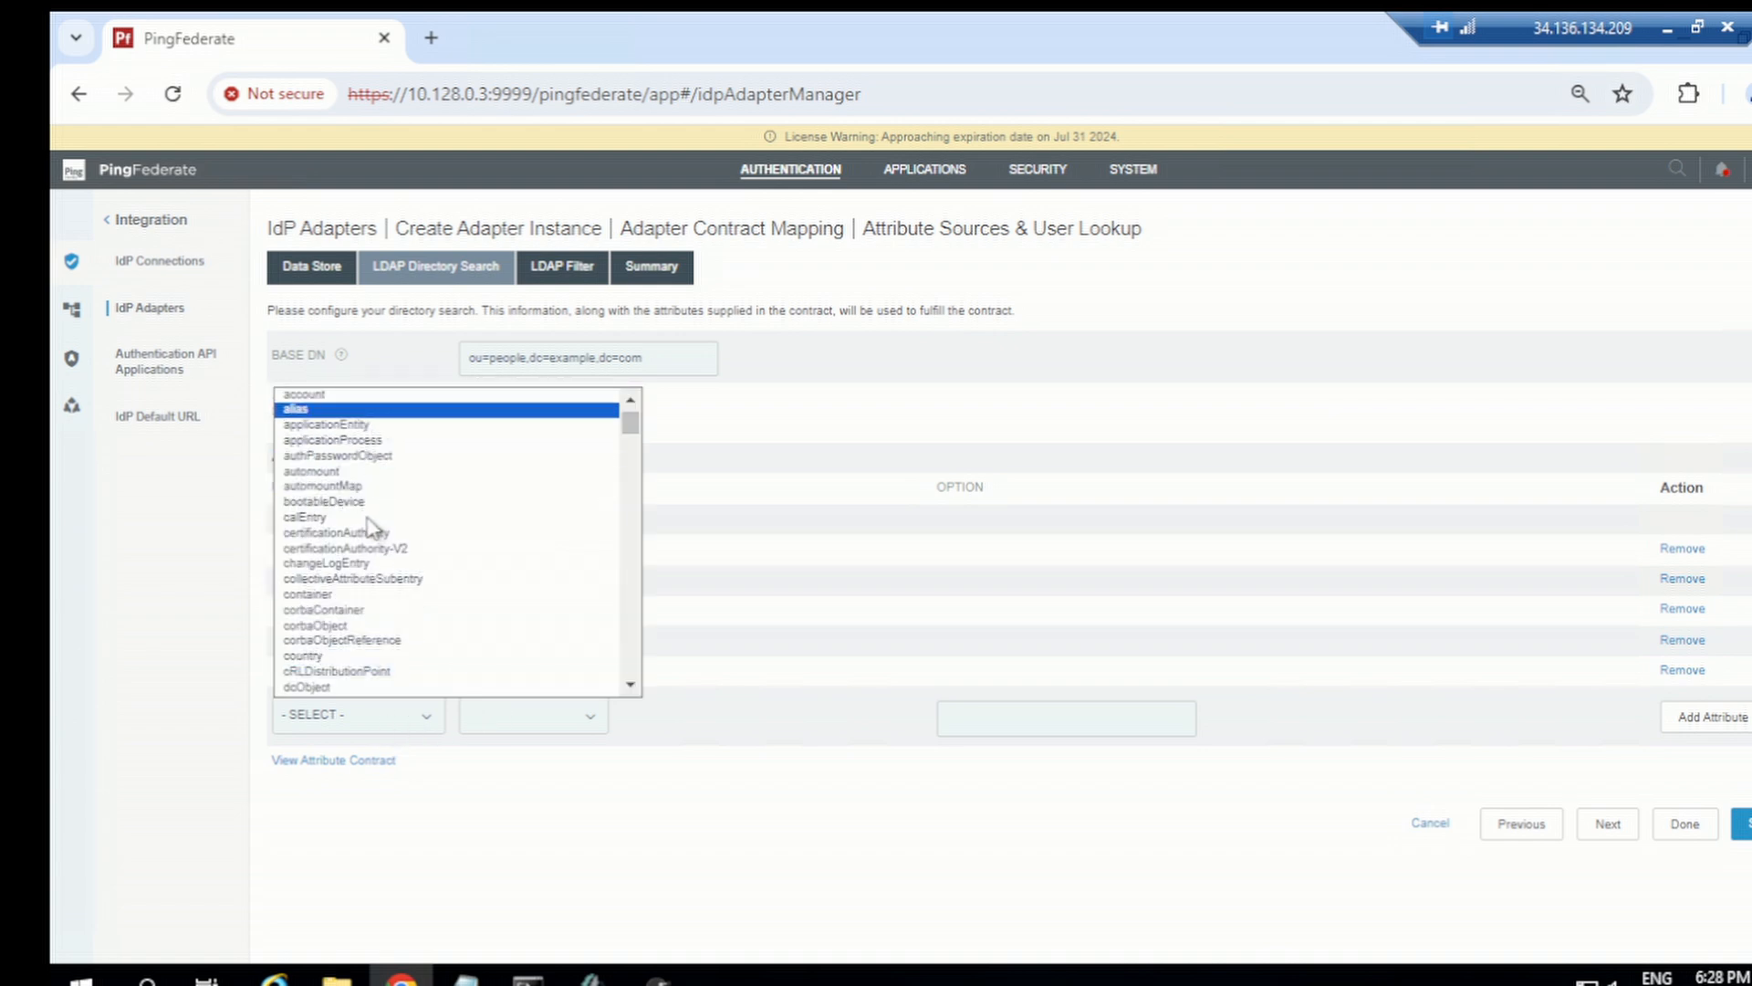
{"action": "scroll", "coordinate": [372, 530], "scroll_direction": "up", "scroll_amount": 1}
{"action": "left_click", "coordinate": [380, 408]}
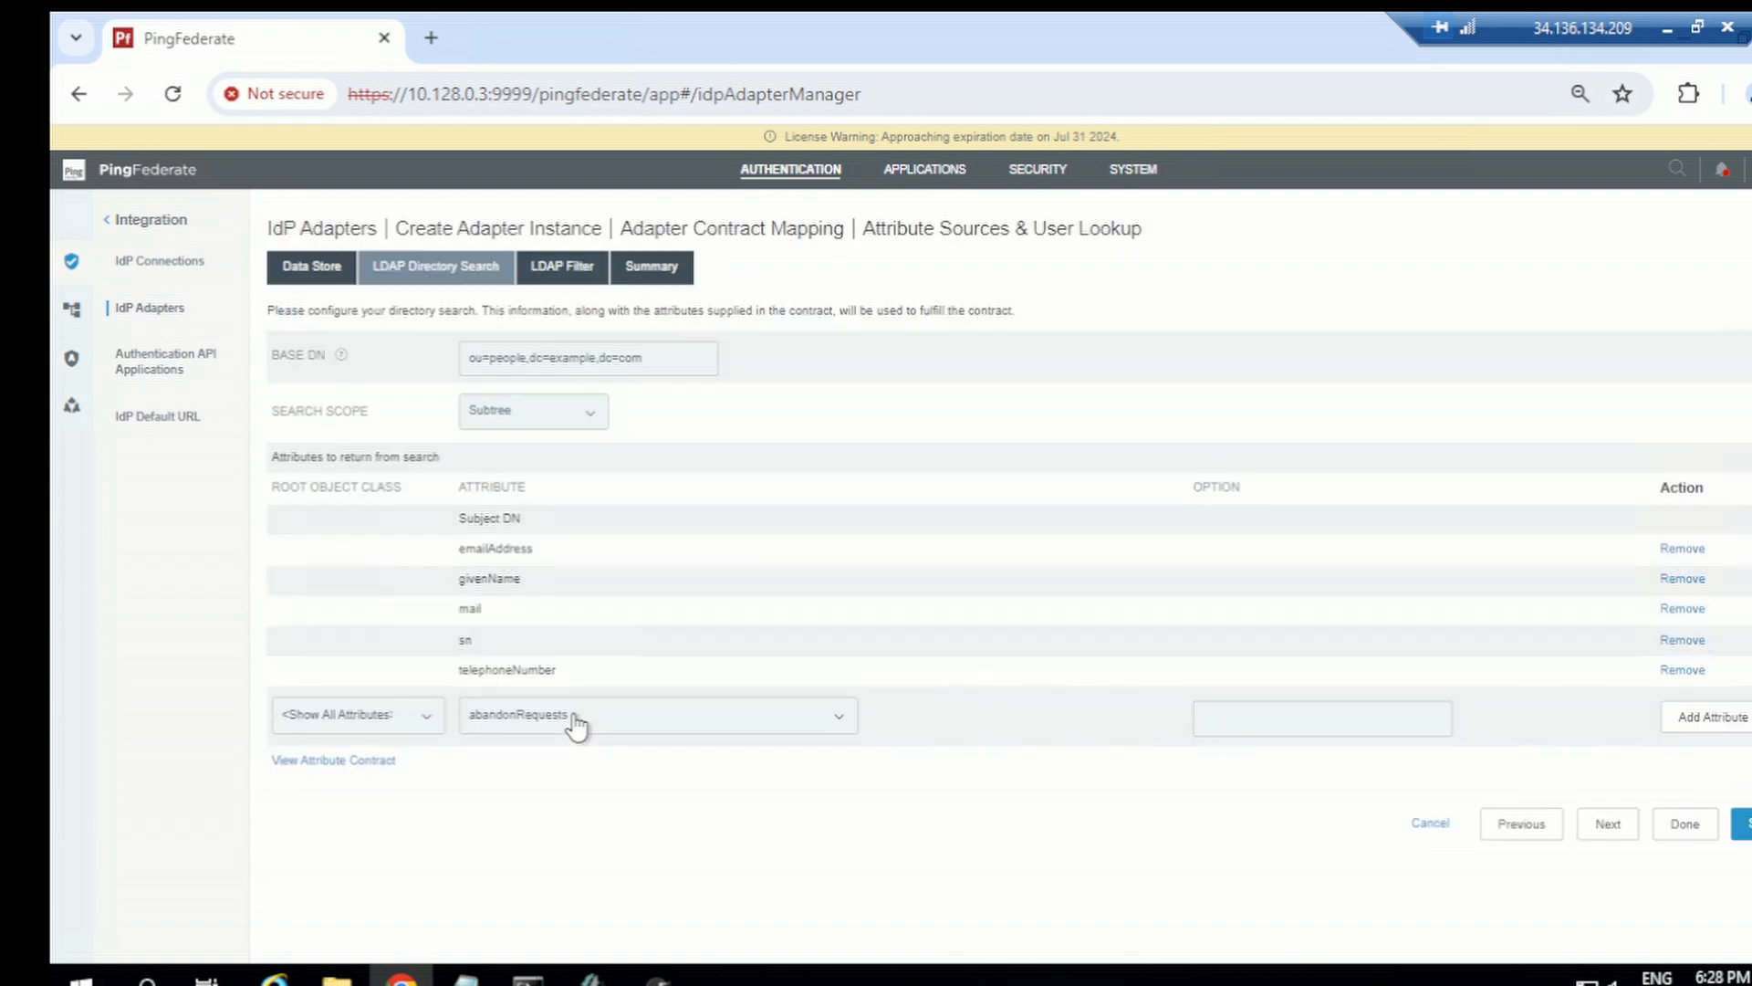
{"action": "left_click", "coordinate": [575, 722]}
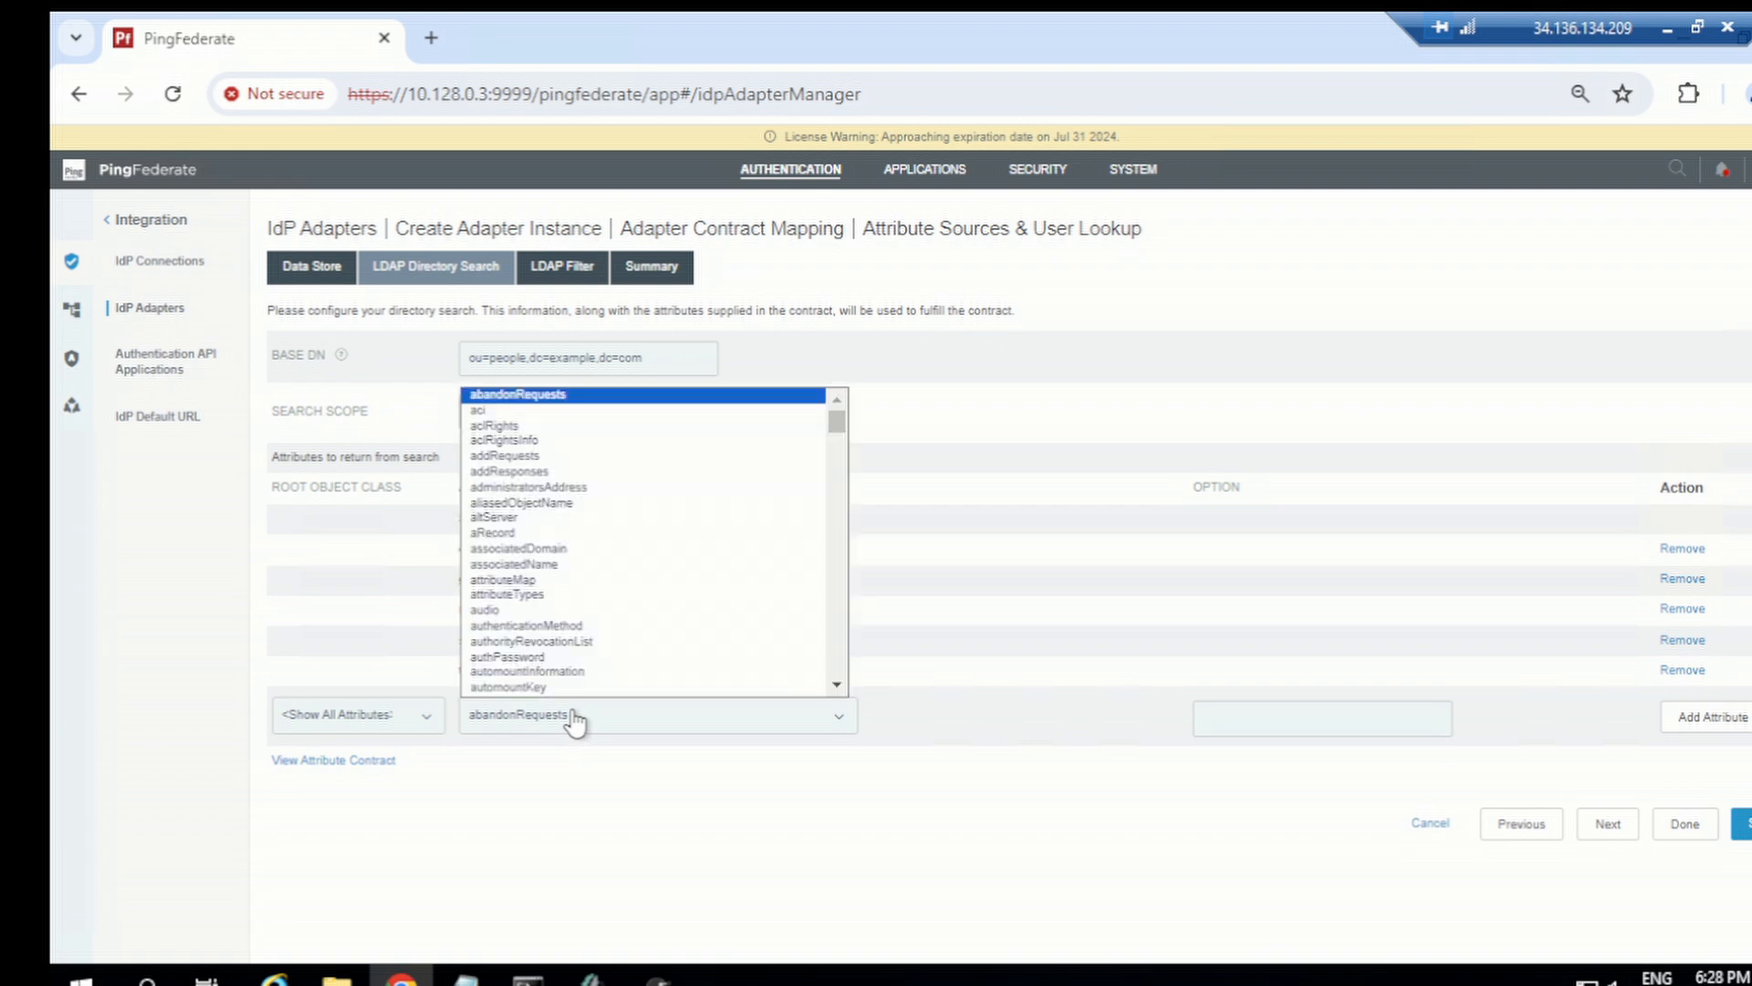
{"action": "type", "text": "isMemberOf"}
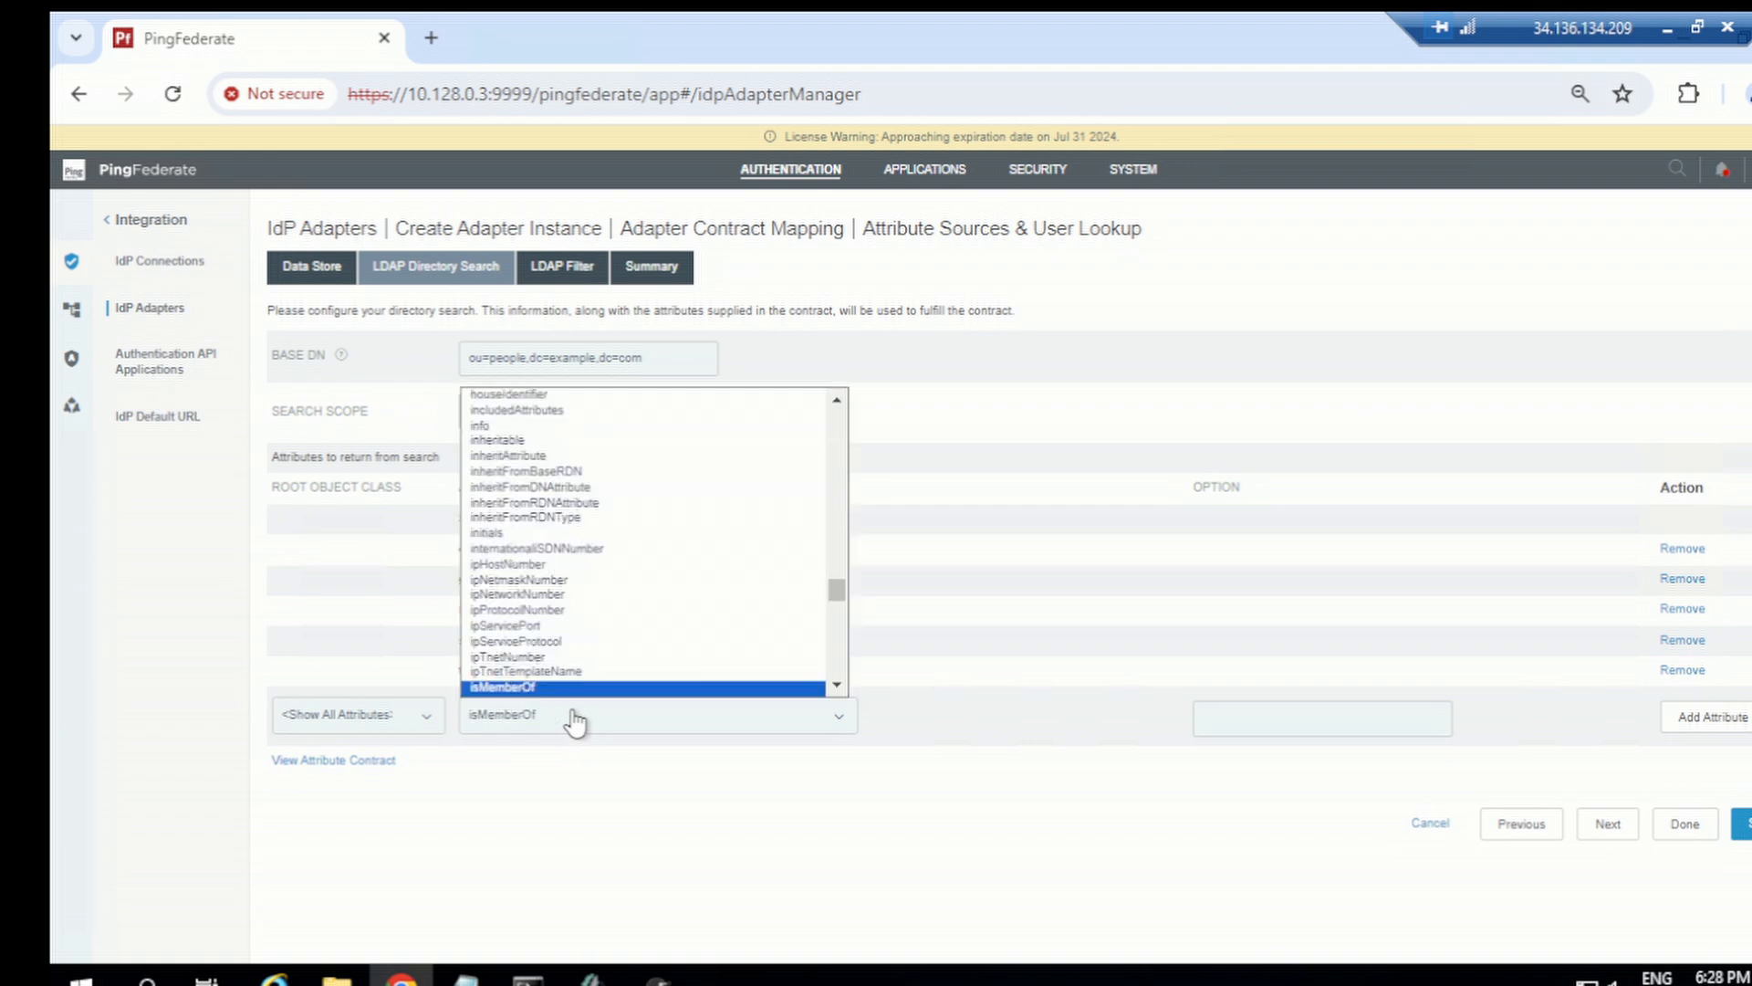
{"action": "left_click", "coordinate": [550, 689]}
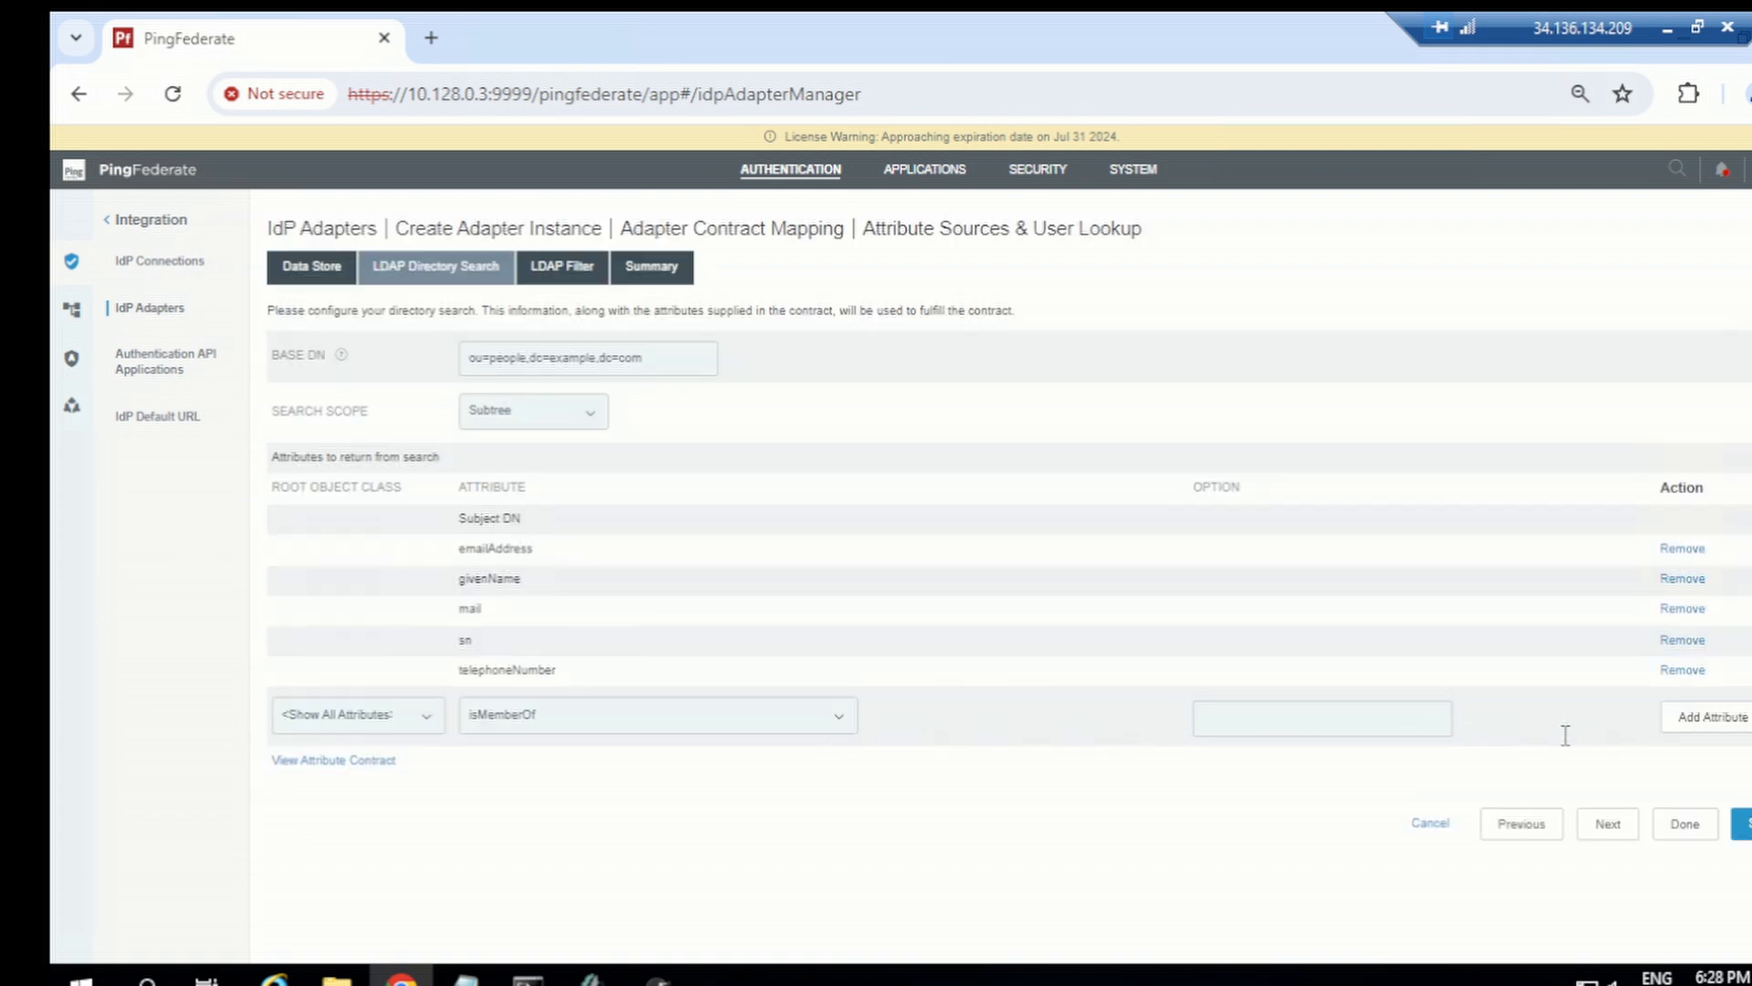
{"action": "left_click", "coordinate": [1725, 730]}
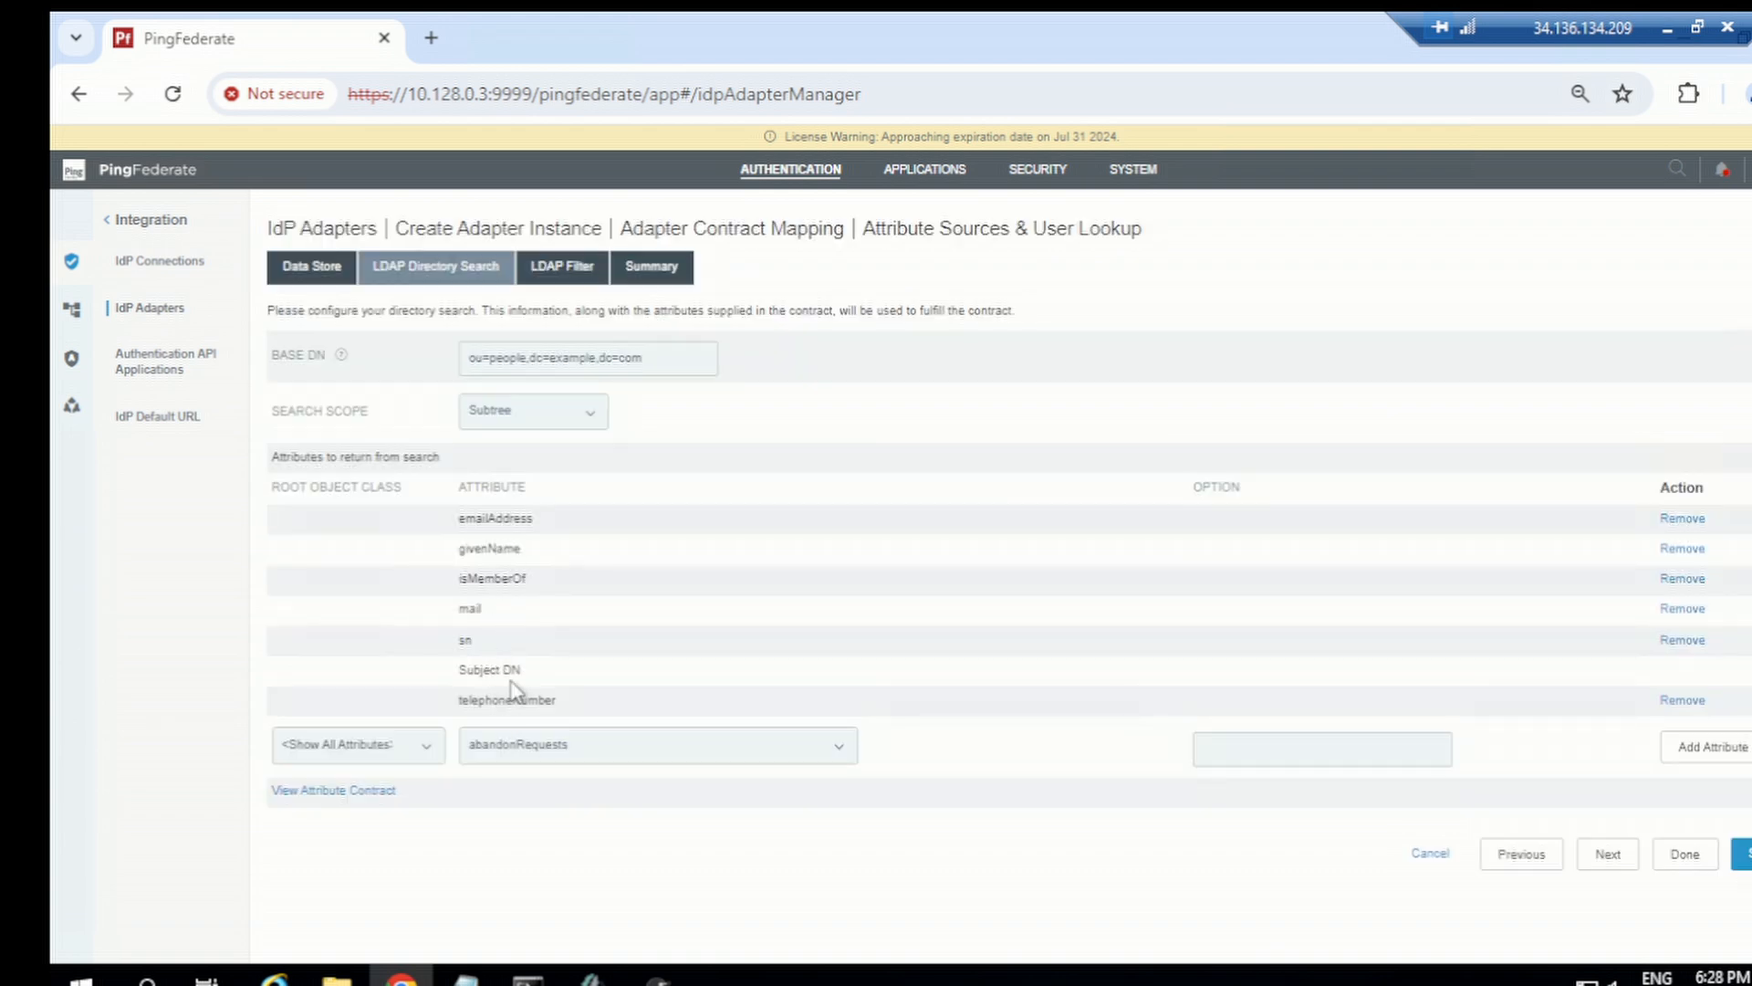
Step: Map the adapter contract's groups to the LDAP (ods) source with value isMemberOf and finish the mapping
{"action": "left_click", "coordinate": [1607, 854]}
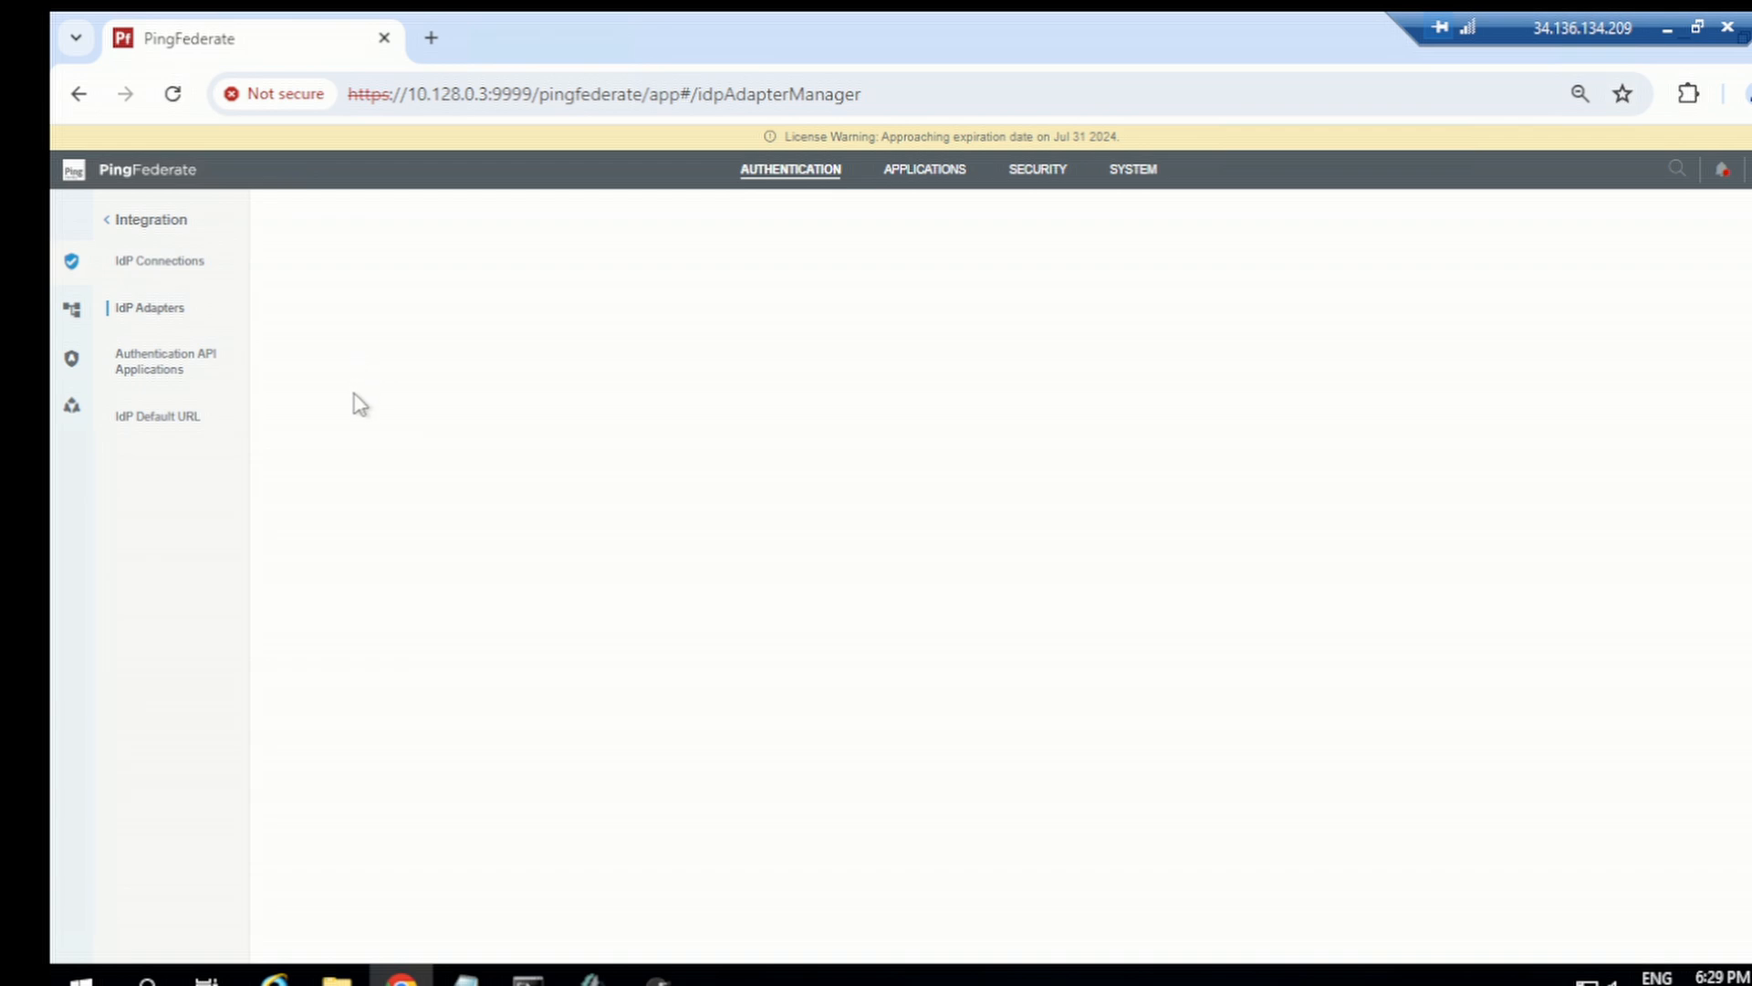
{"action": "left_click", "coordinate": [1607, 738]}
{"action": "scroll", "coordinate": [1706, 862], "scroll_direction": "down", "scroll_amount": 1}
{"action": "left_click", "coordinate": [1670, 929]}
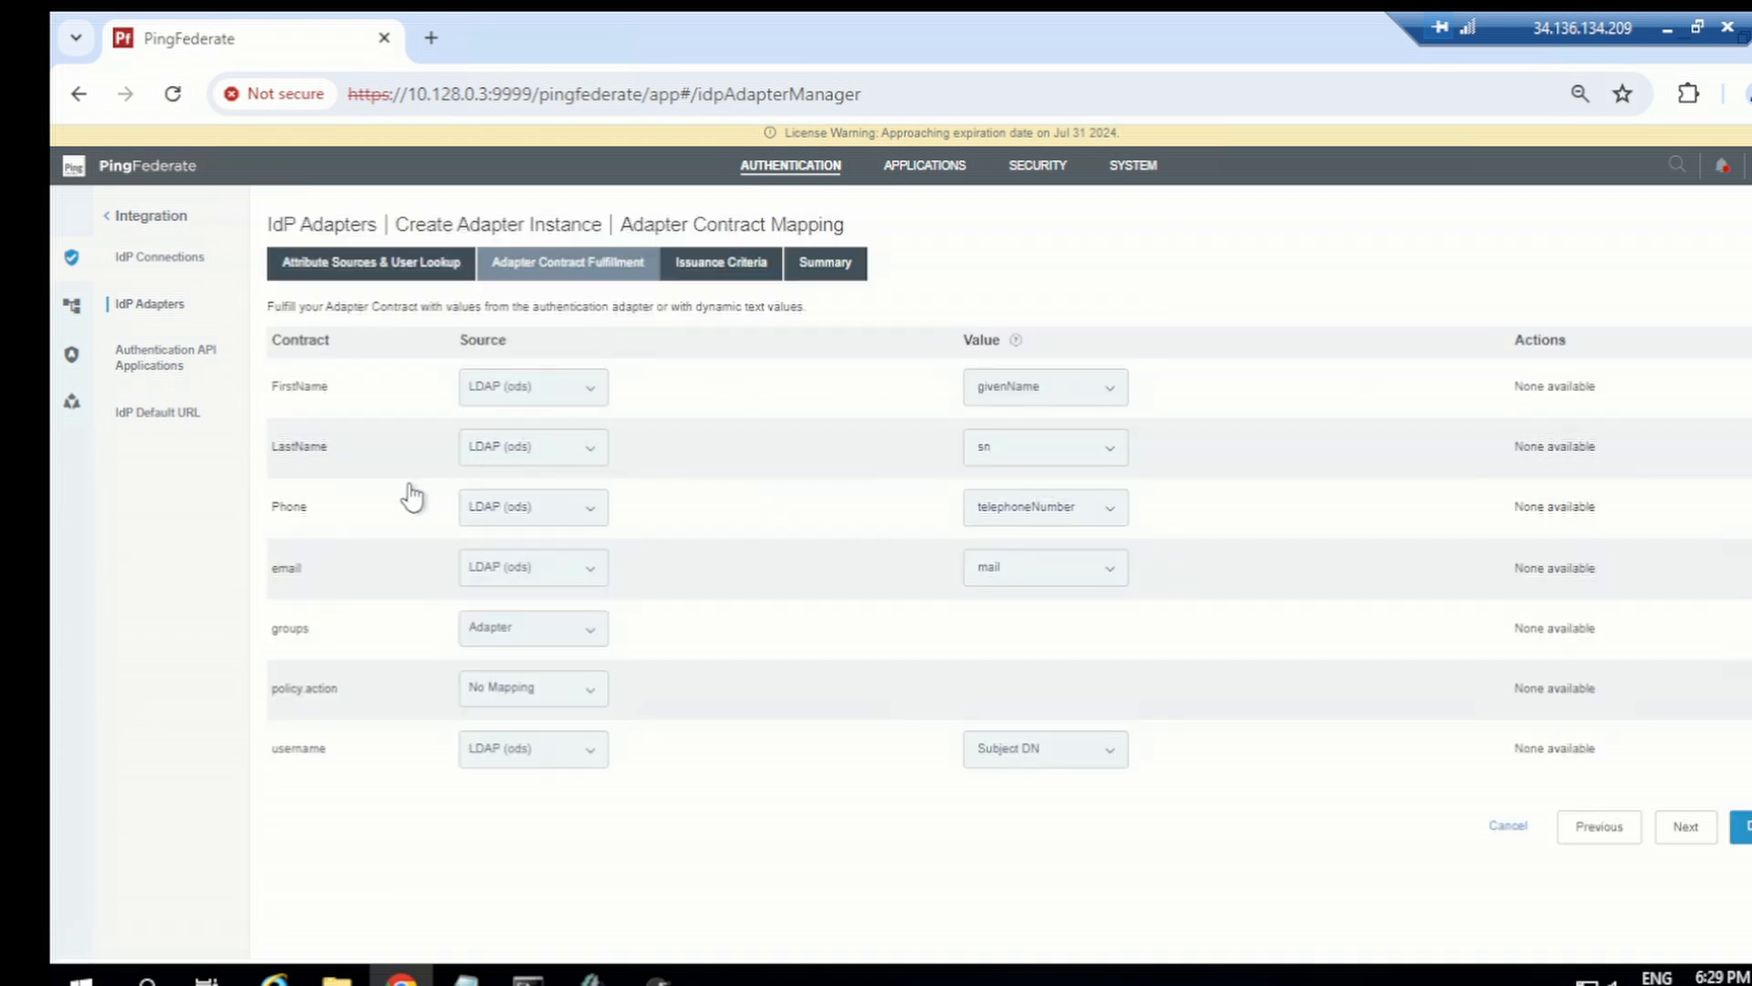
{"action": "left_click", "coordinate": [546, 643]}
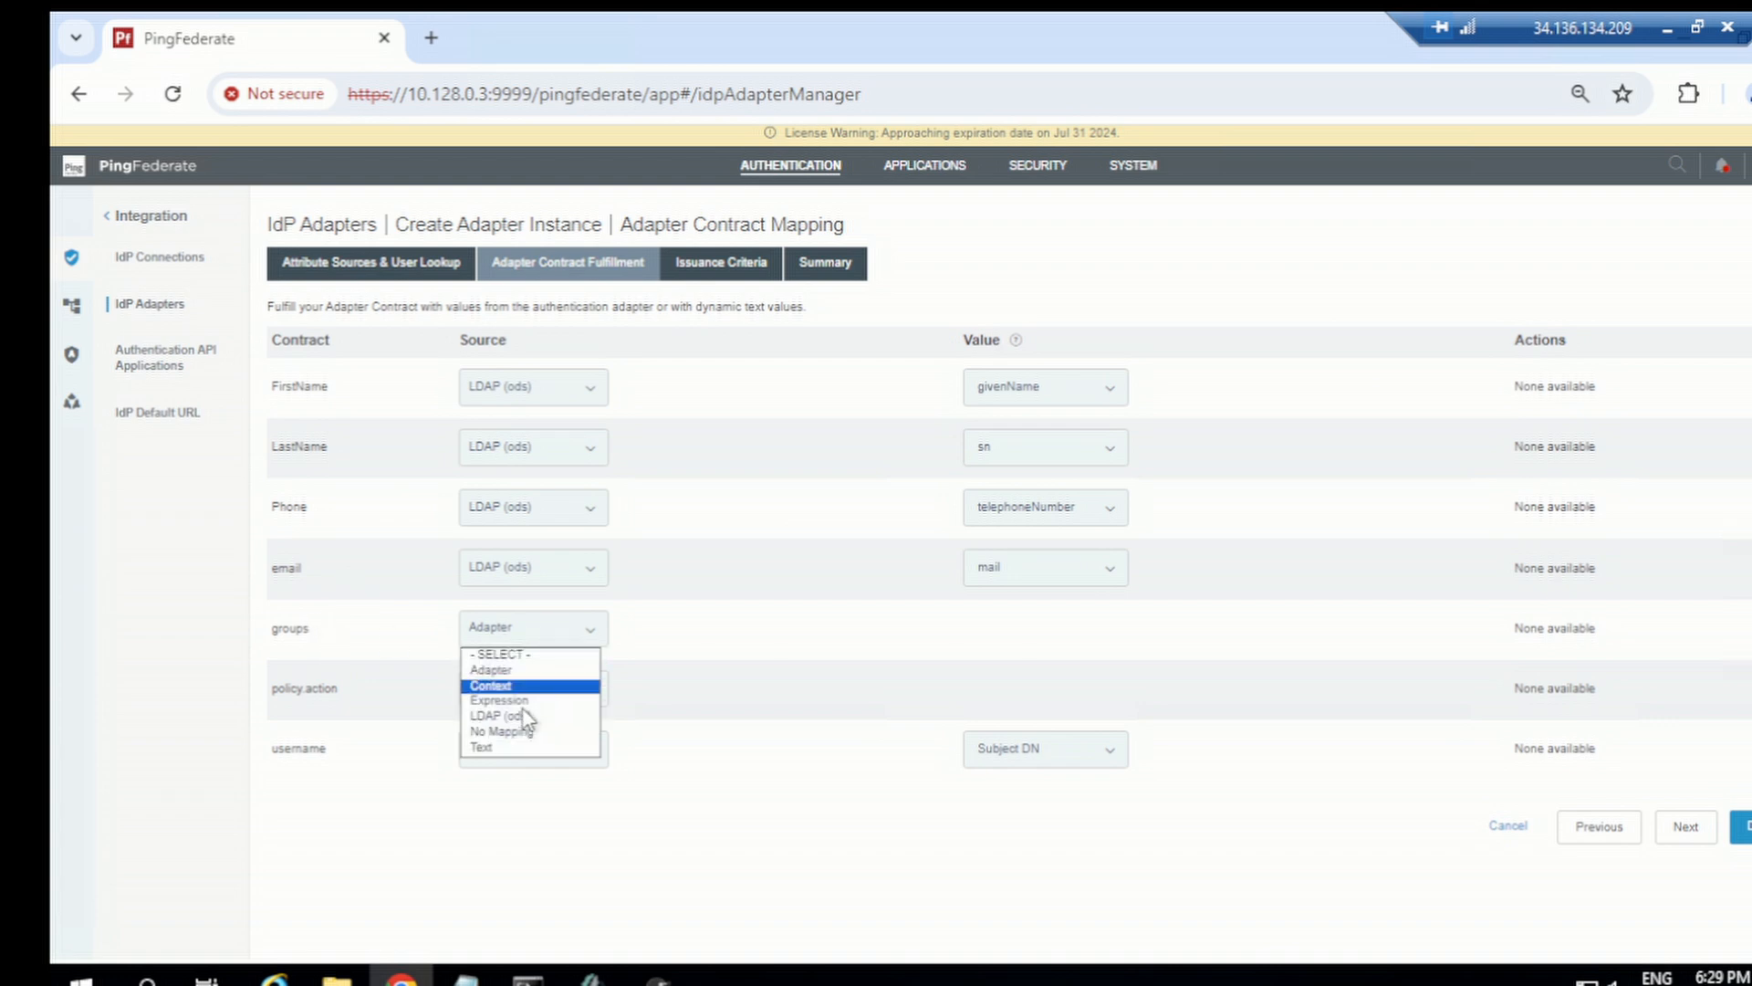
{"action": "left_click", "coordinate": [525, 719]}
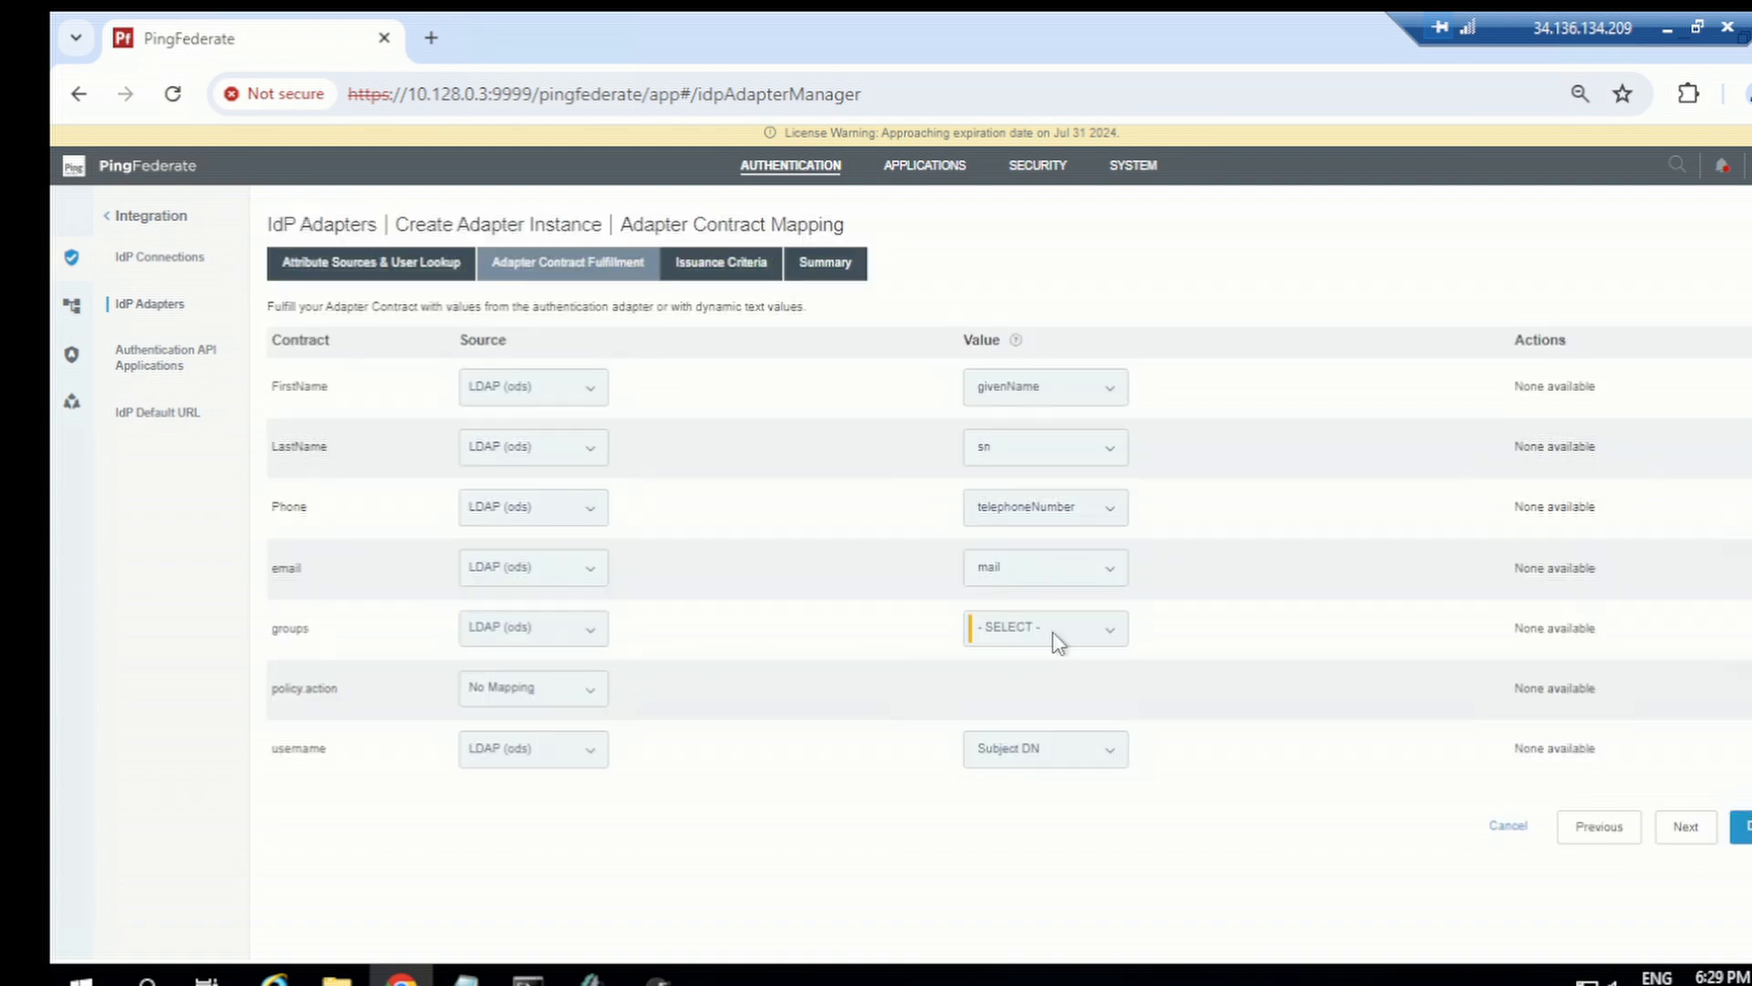
{"action": "left_click", "coordinate": [1041, 642]}
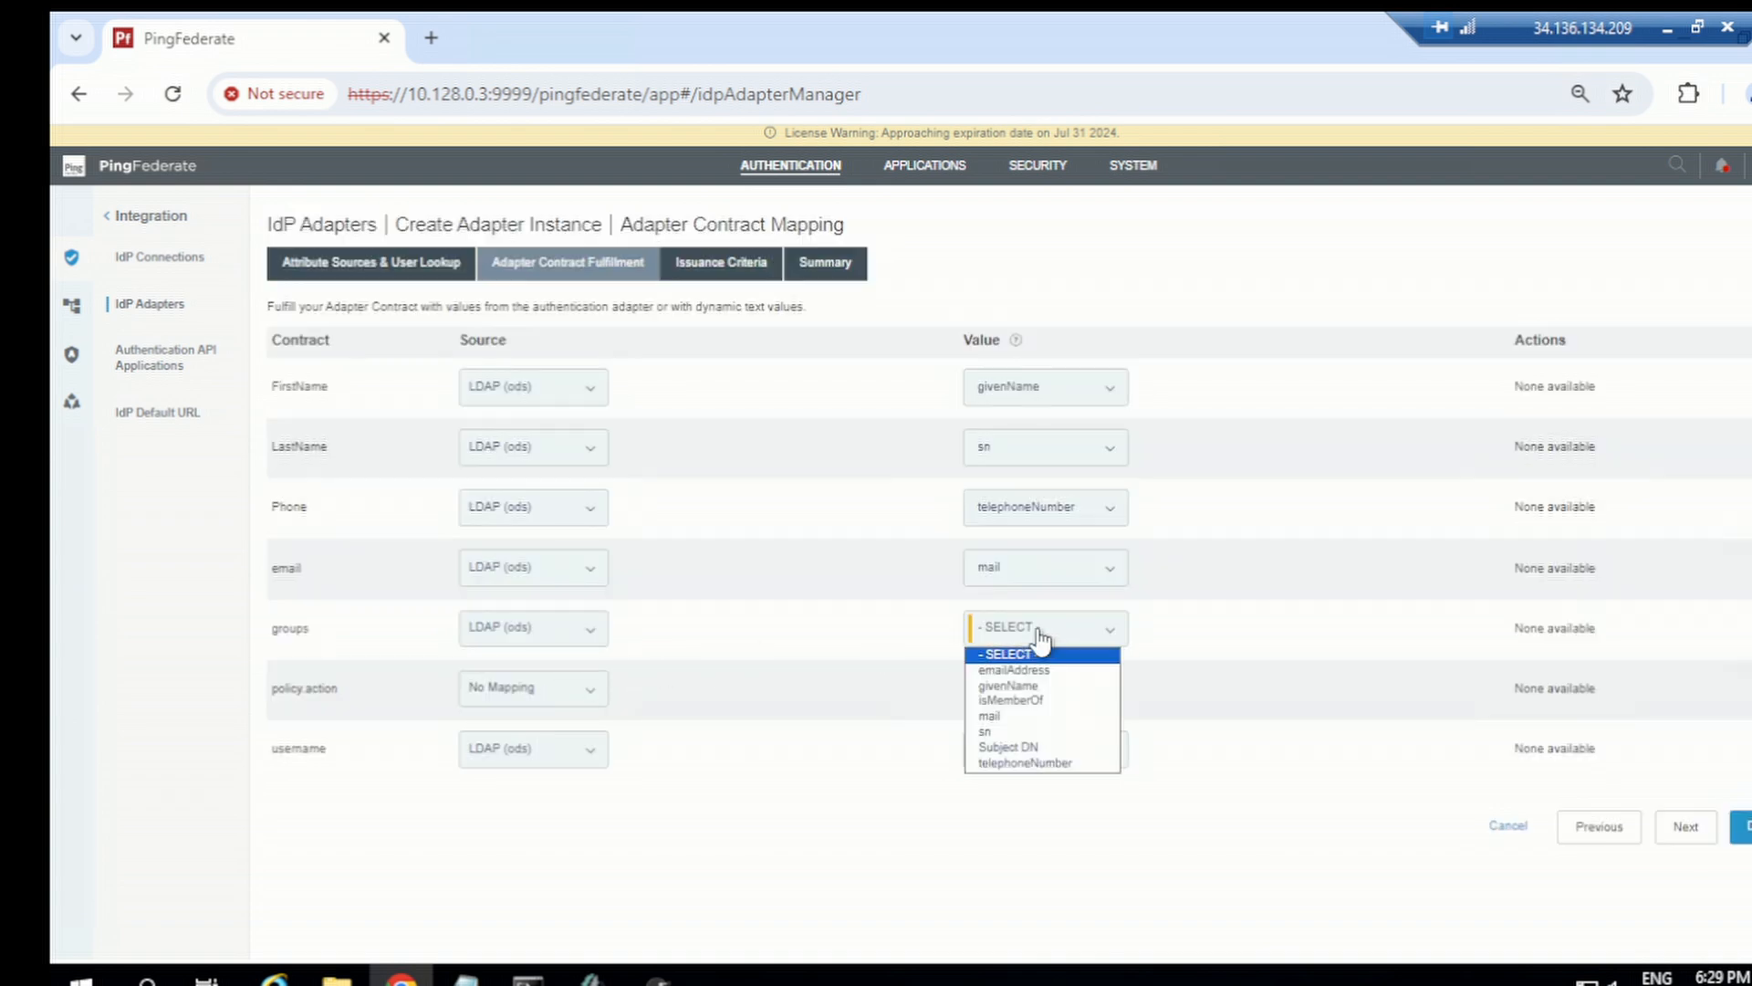
{"action": "left_click", "coordinate": [1013, 701]}
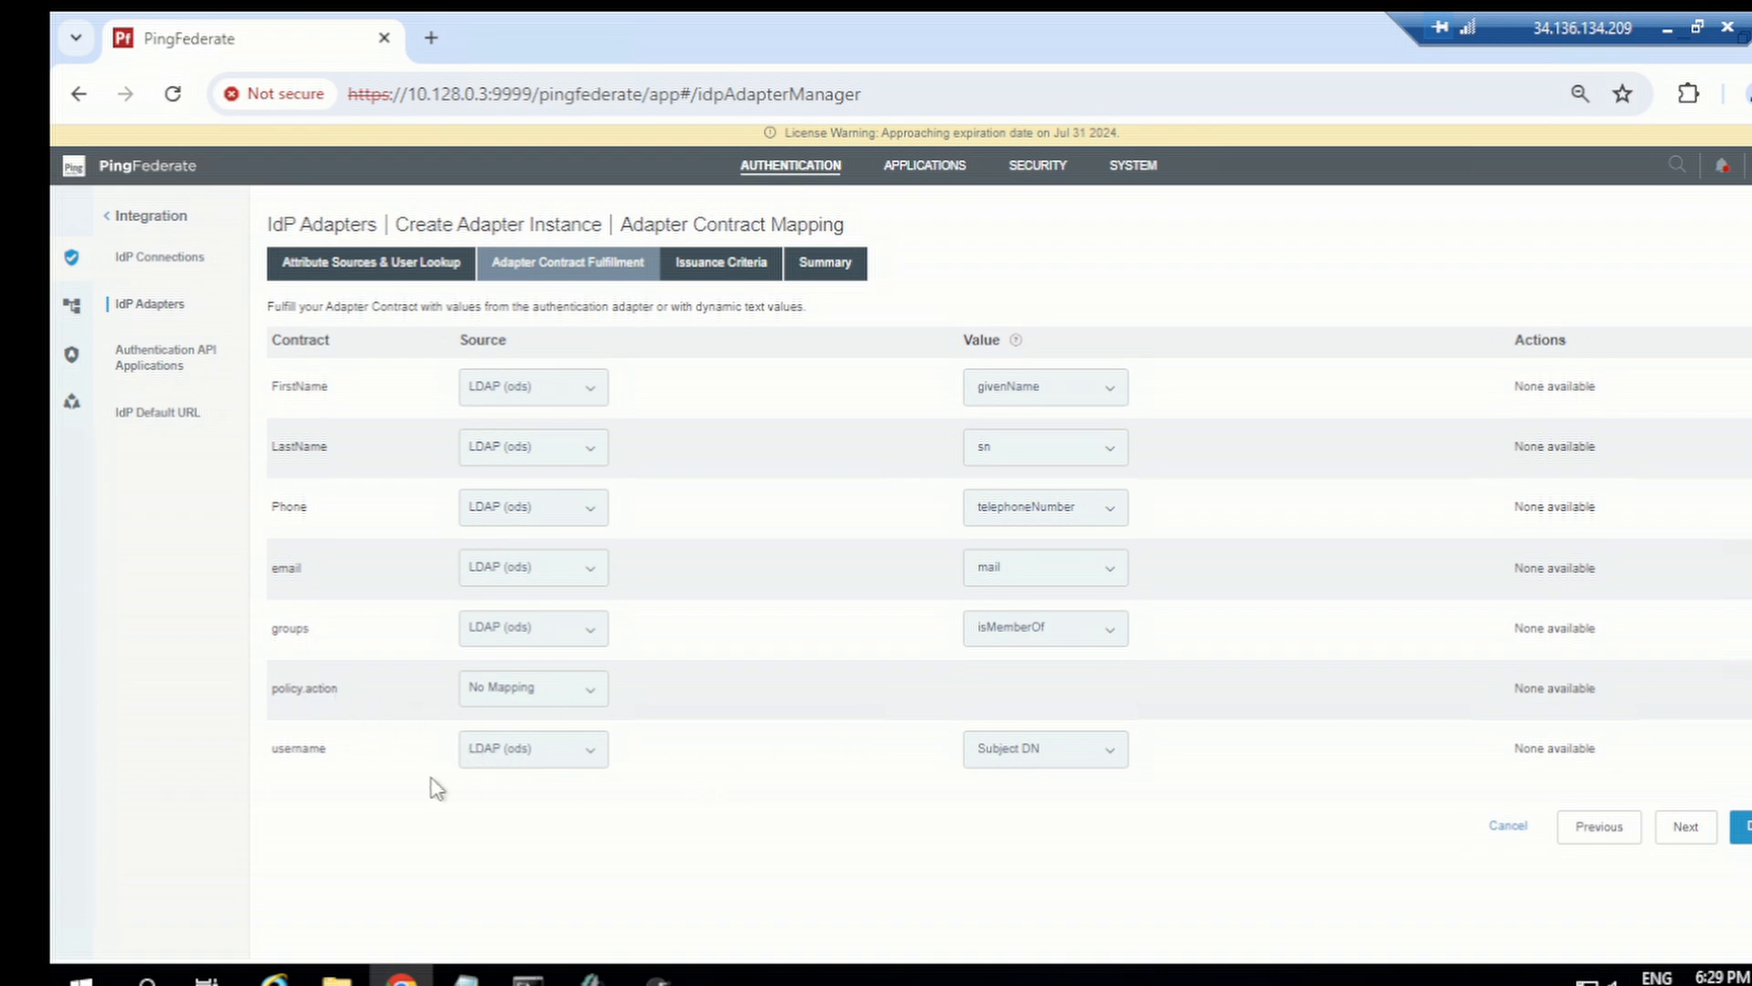
{"action": "left_click", "coordinate": [1745, 827]}
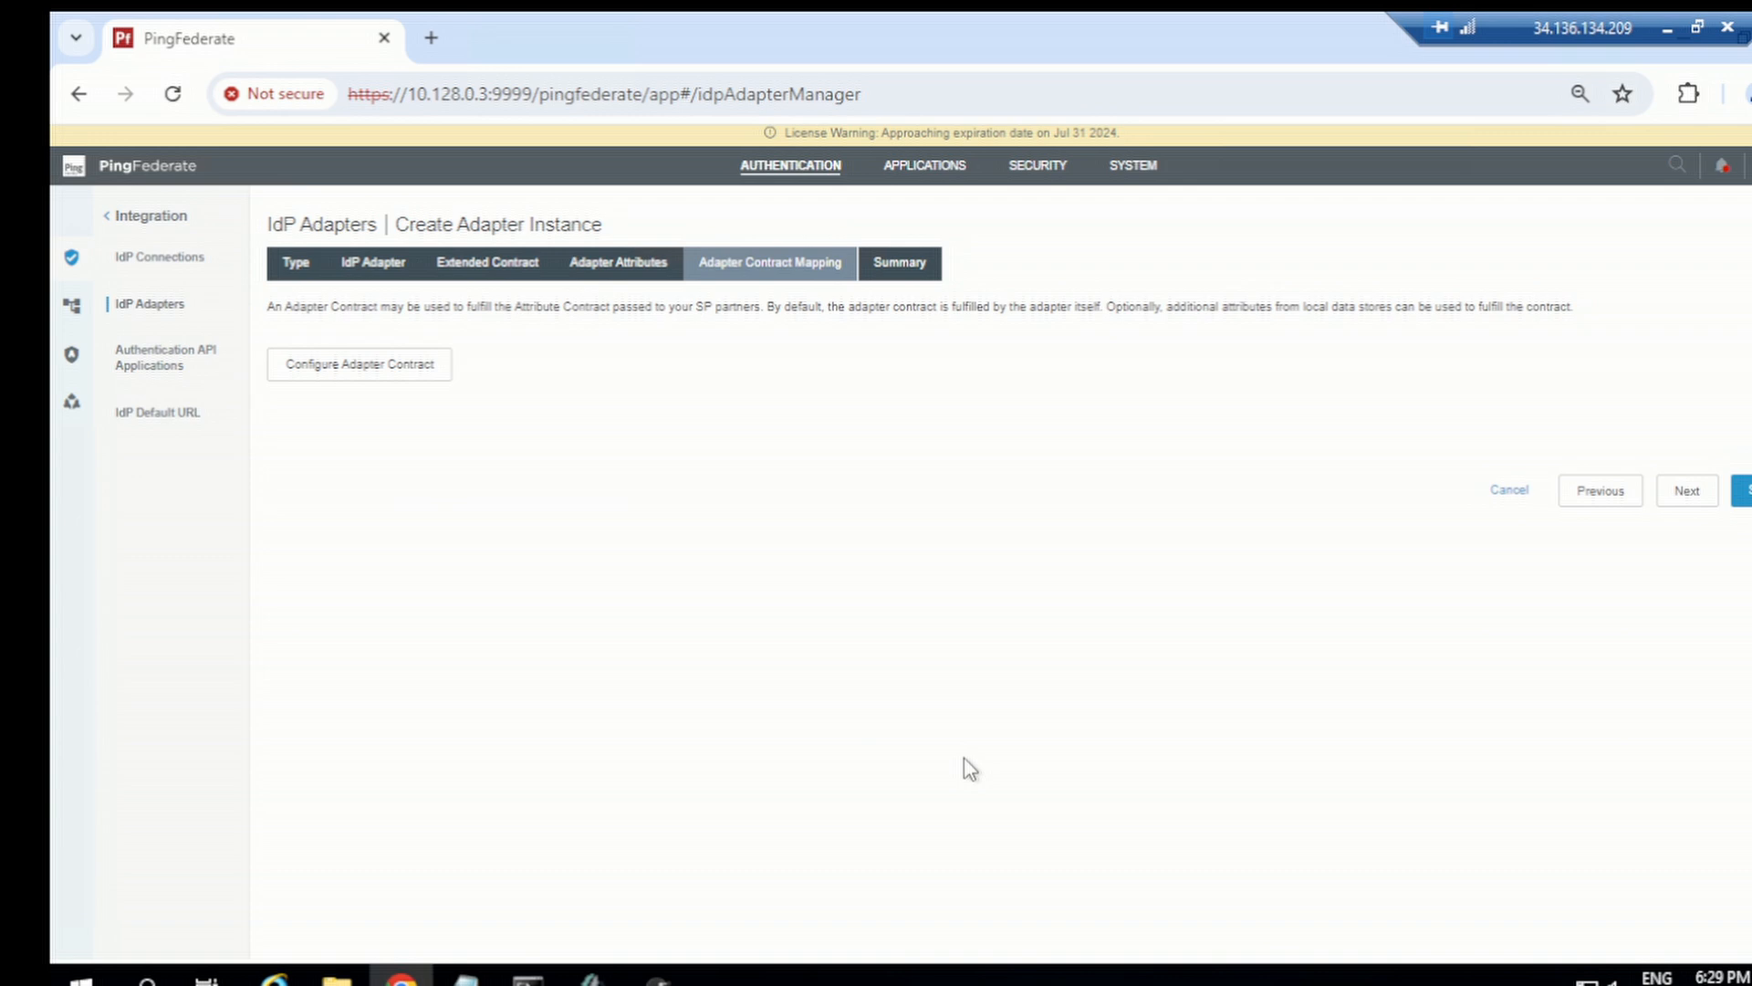
Step: Review the htmlformopendj adapter summary and save the adapter
{"action": "left_click", "coordinate": [1688, 492]}
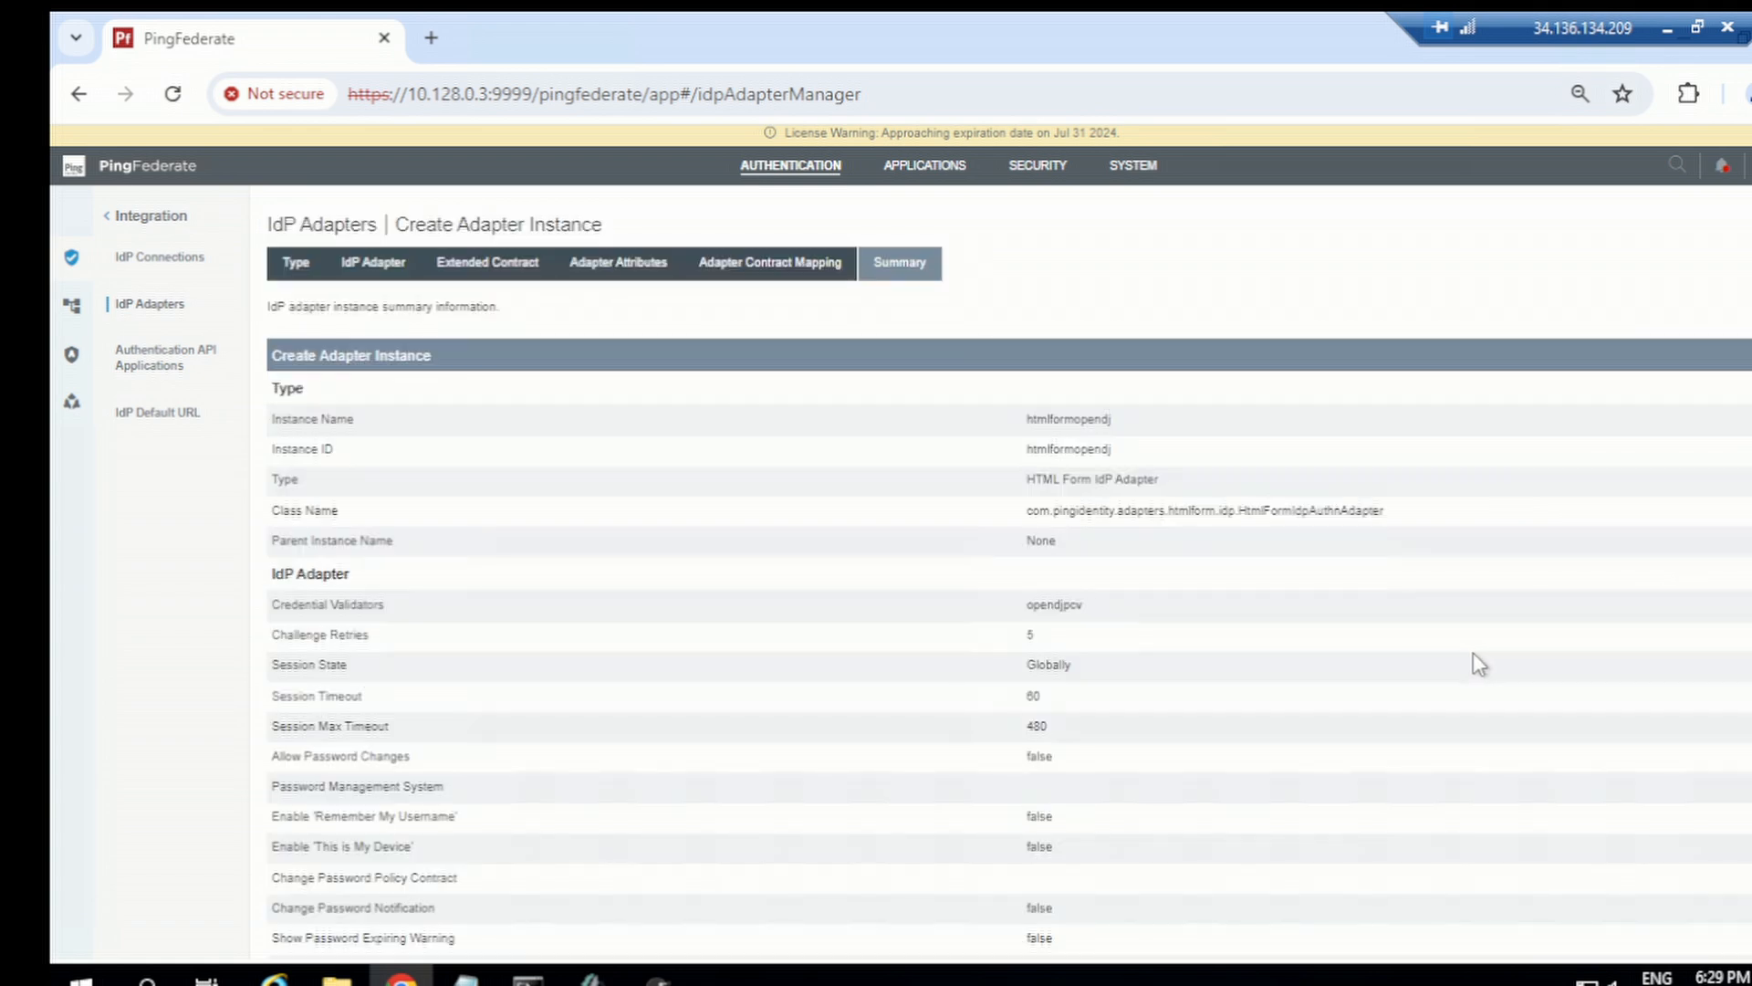
{"action": "scroll", "coordinate": [1542, 703], "scroll_direction": "down", "scroll_amount": 3}
{"action": "scroll", "coordinate": [1620, 741], "scroll_direction": "down", "scroll_amount": 20}
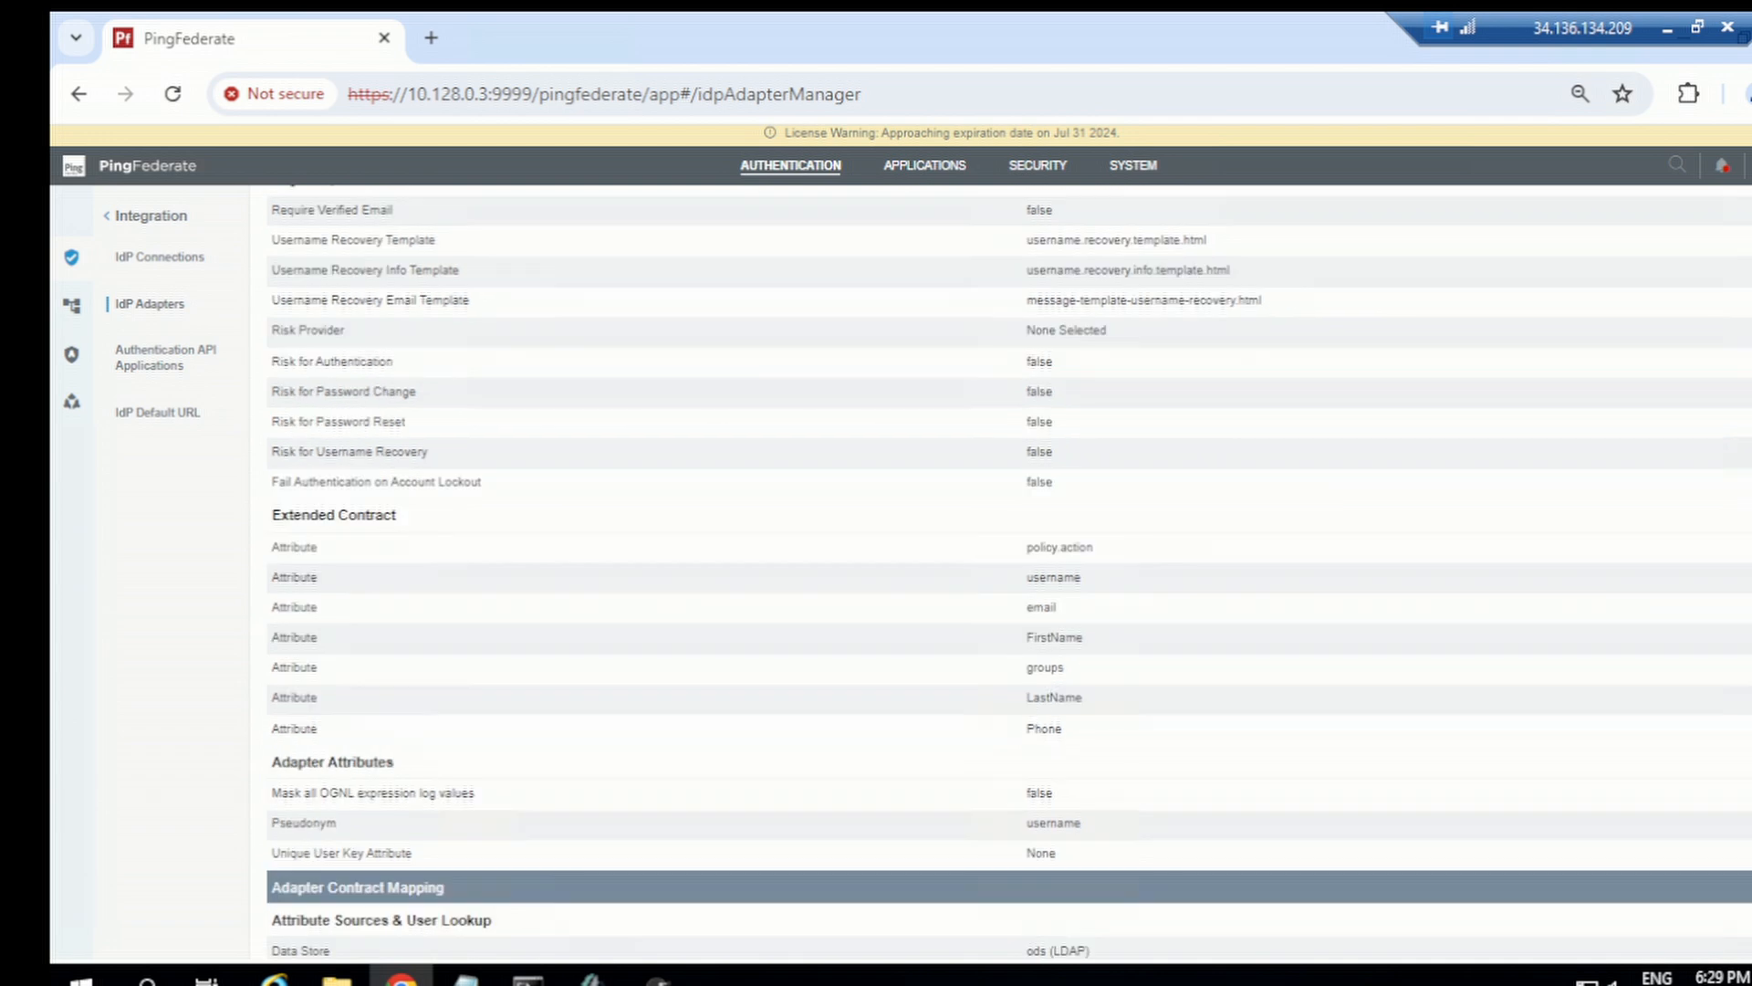
{"action": "scroll", "coordinate": [1734, 915], "scroll_direction": "down", "scroll_amount": 2}
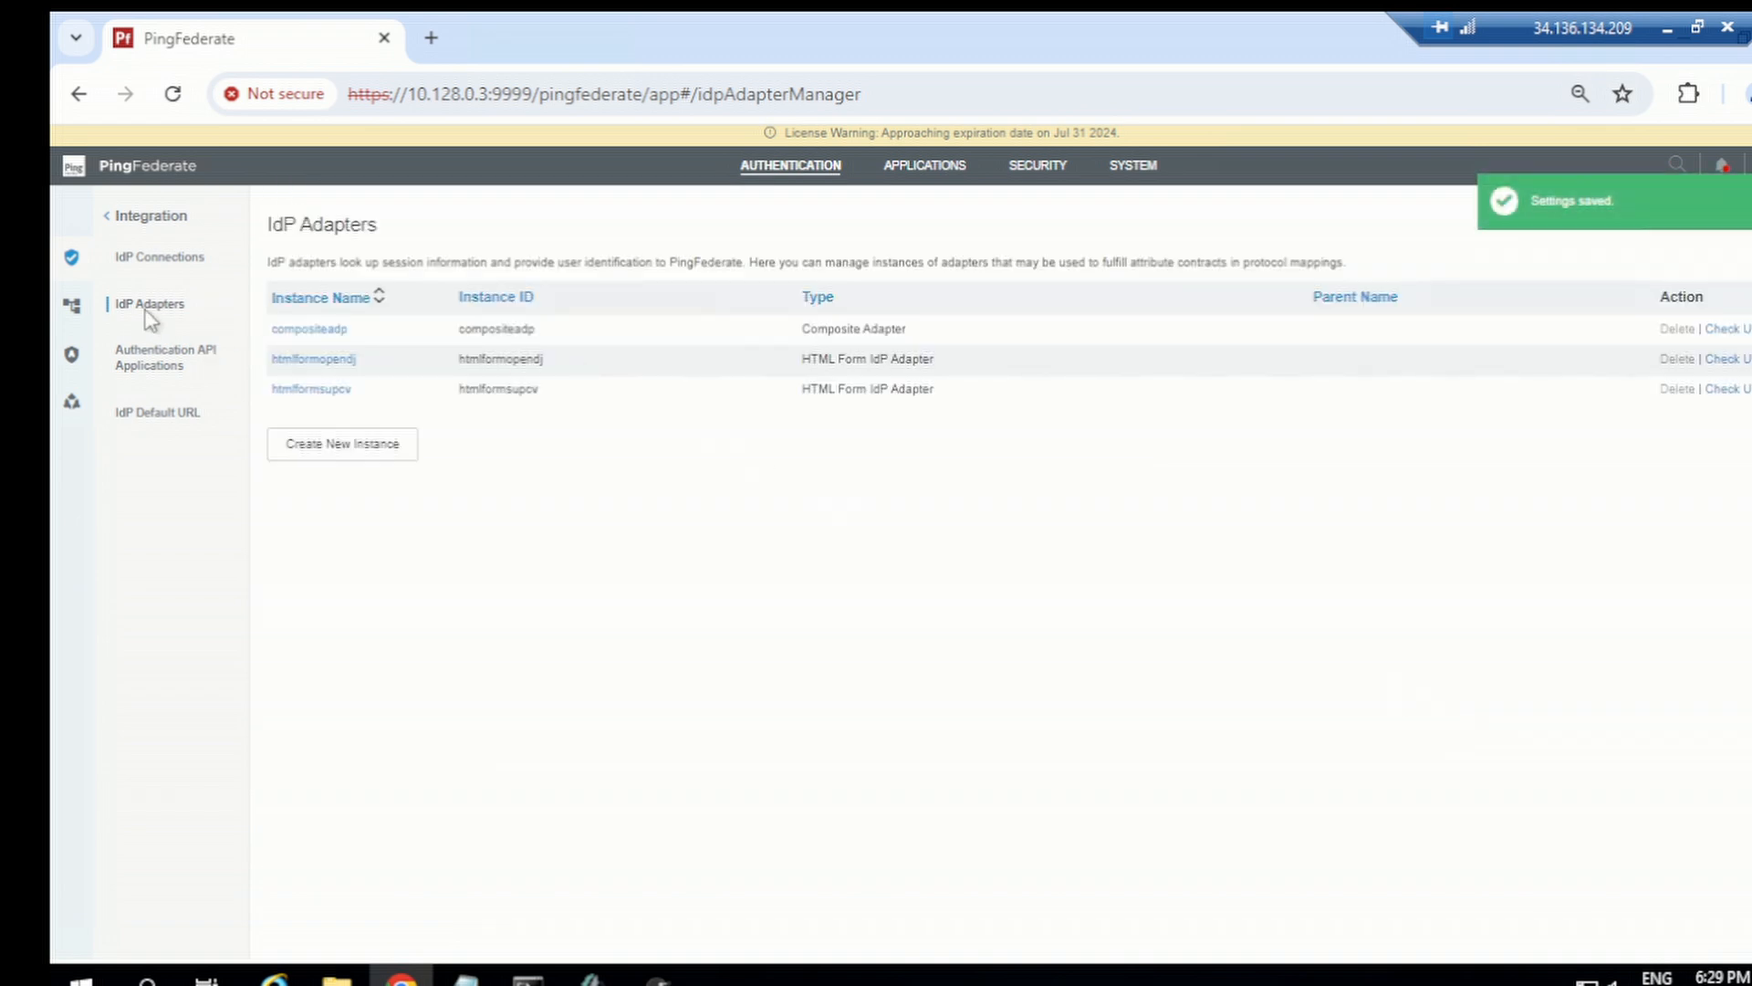
Step: Open the Fragment1opendj policy fragment and locate its pflearning success contract mapping
{"action": "left_click", "coordinate": [822, 202]}
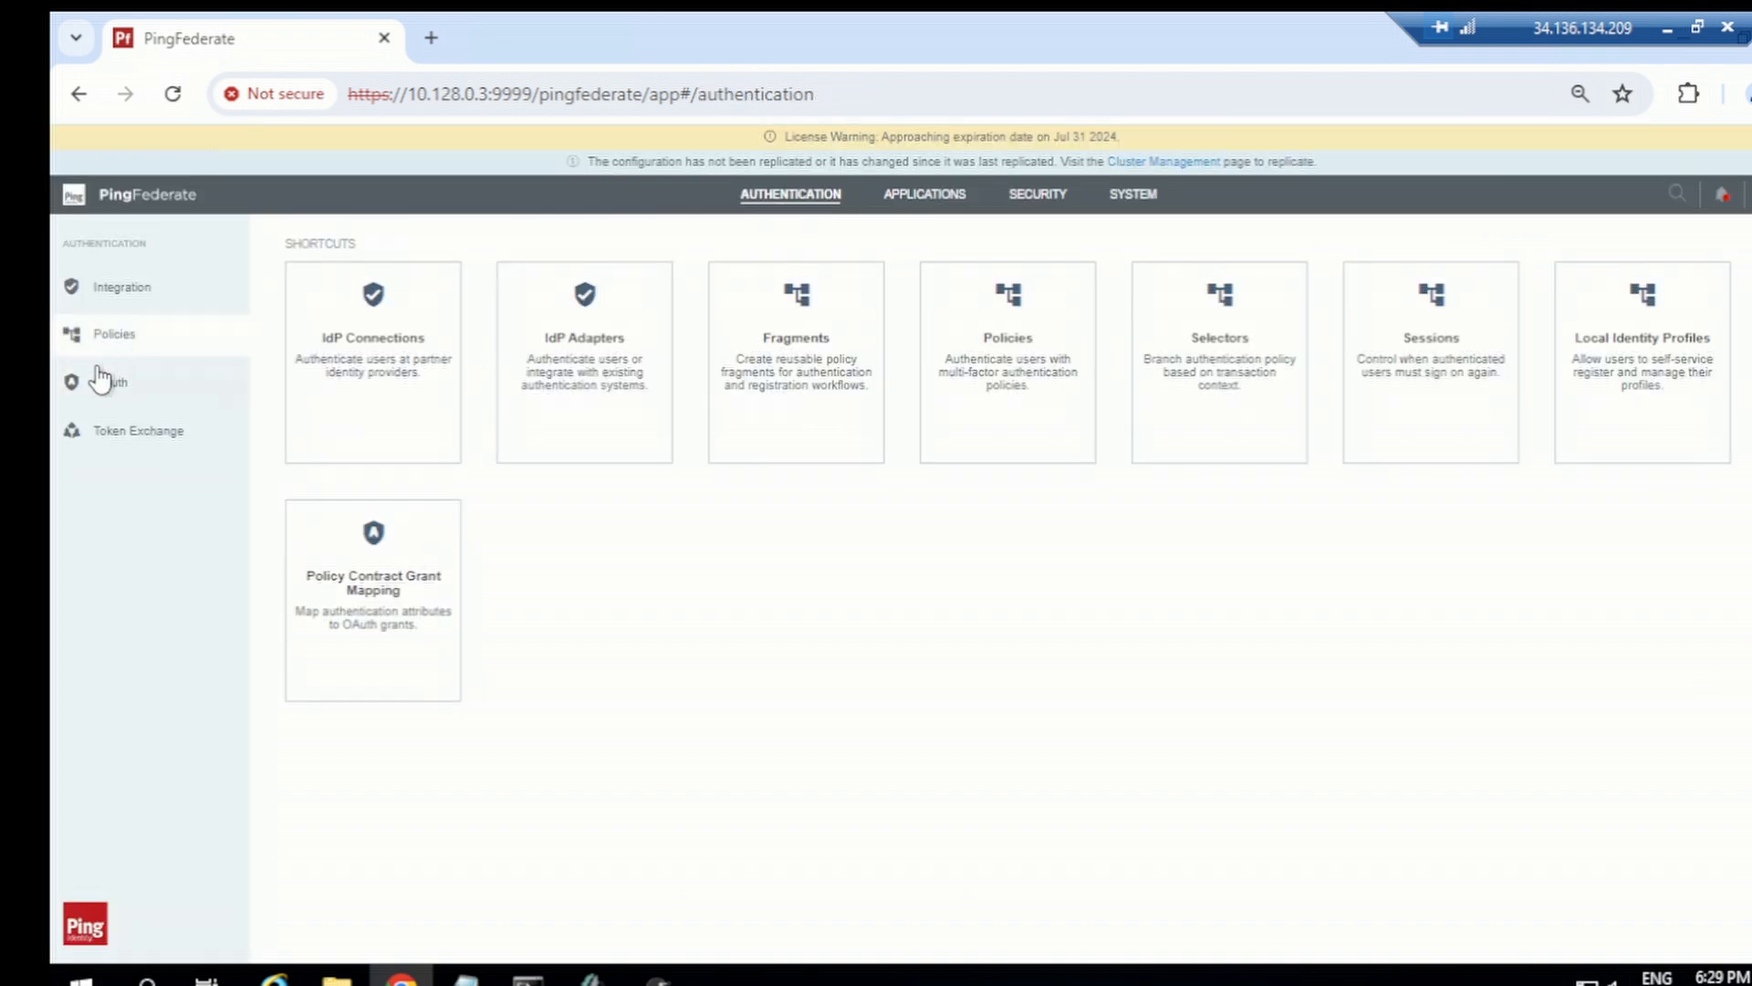
{"action": "left_click", "coordinate": [134, 339]}
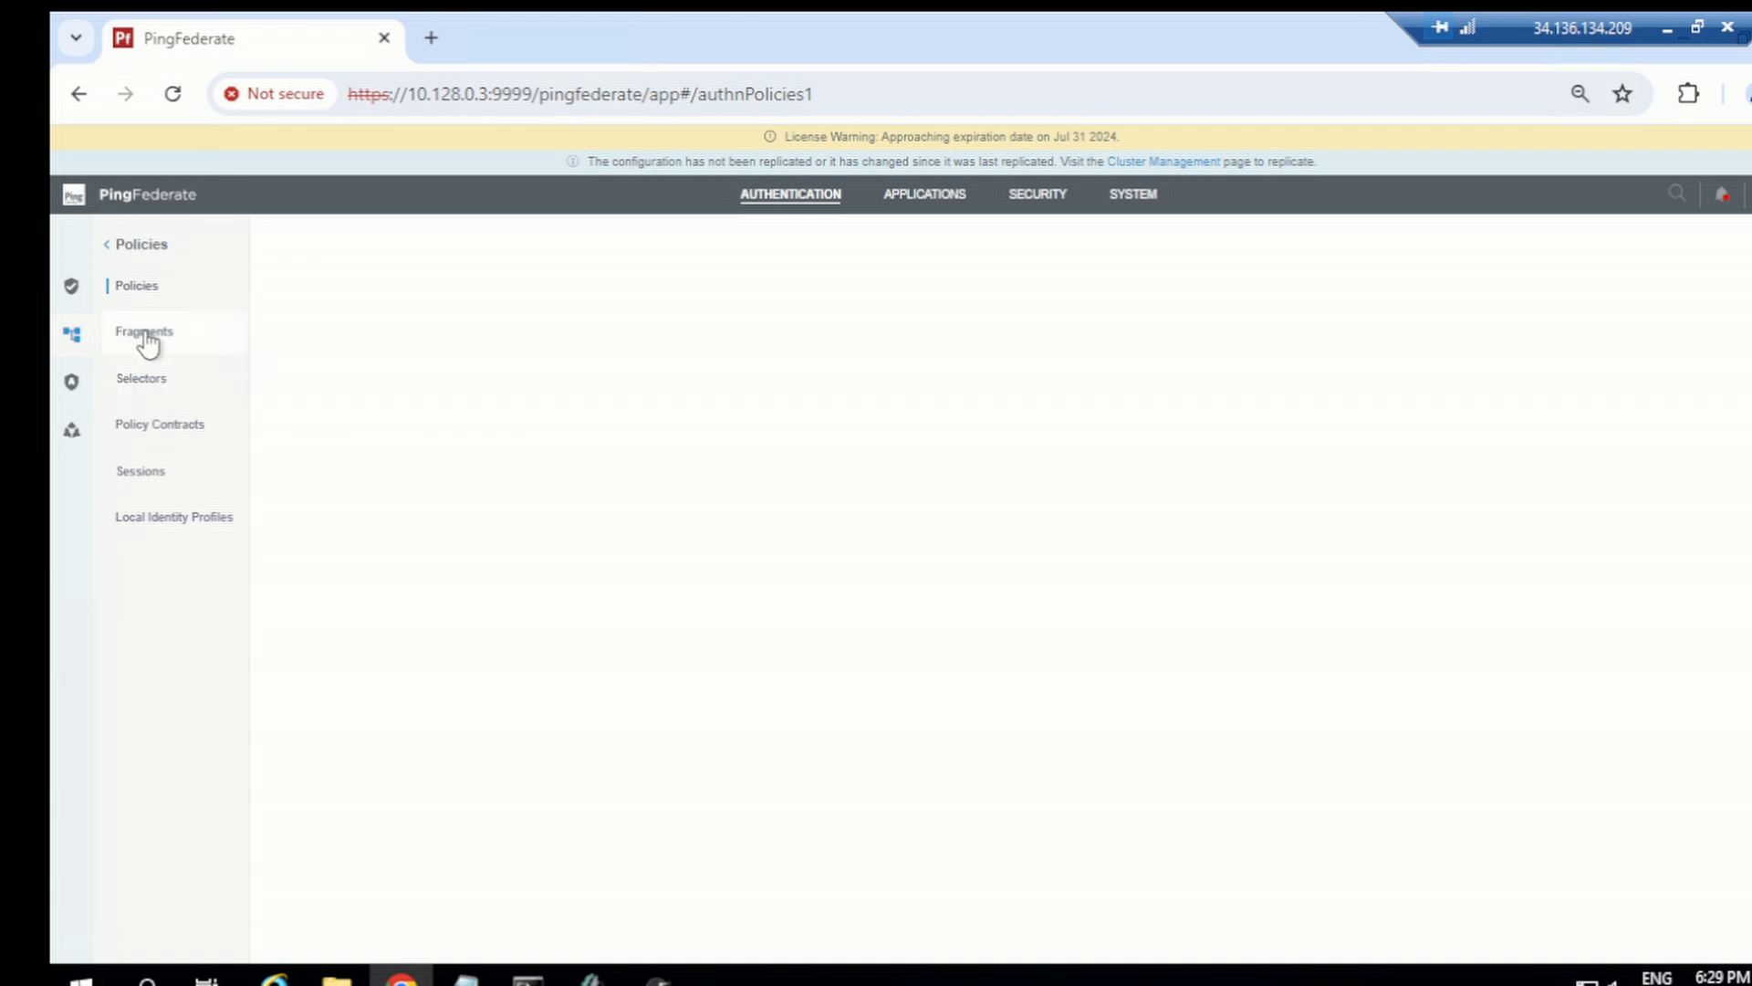
{"action": "left_click", "coordinate": [145, 334]}
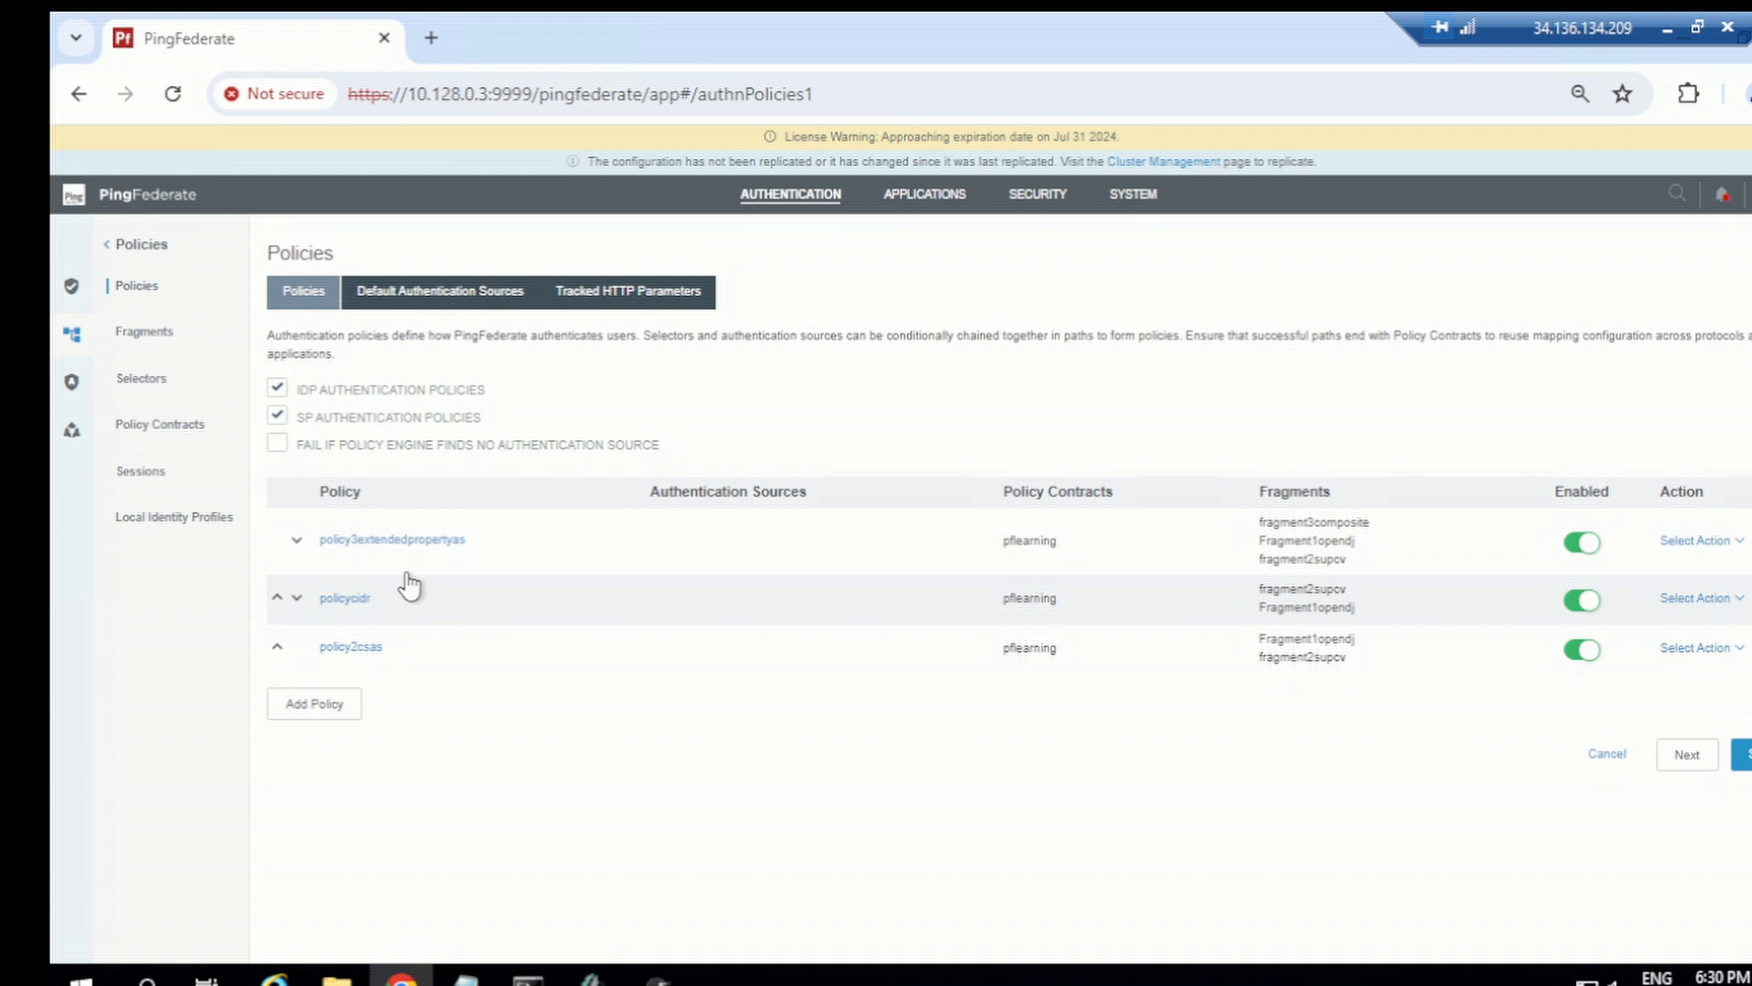
{"action": "left_click", "coordinate": [128, 331]}
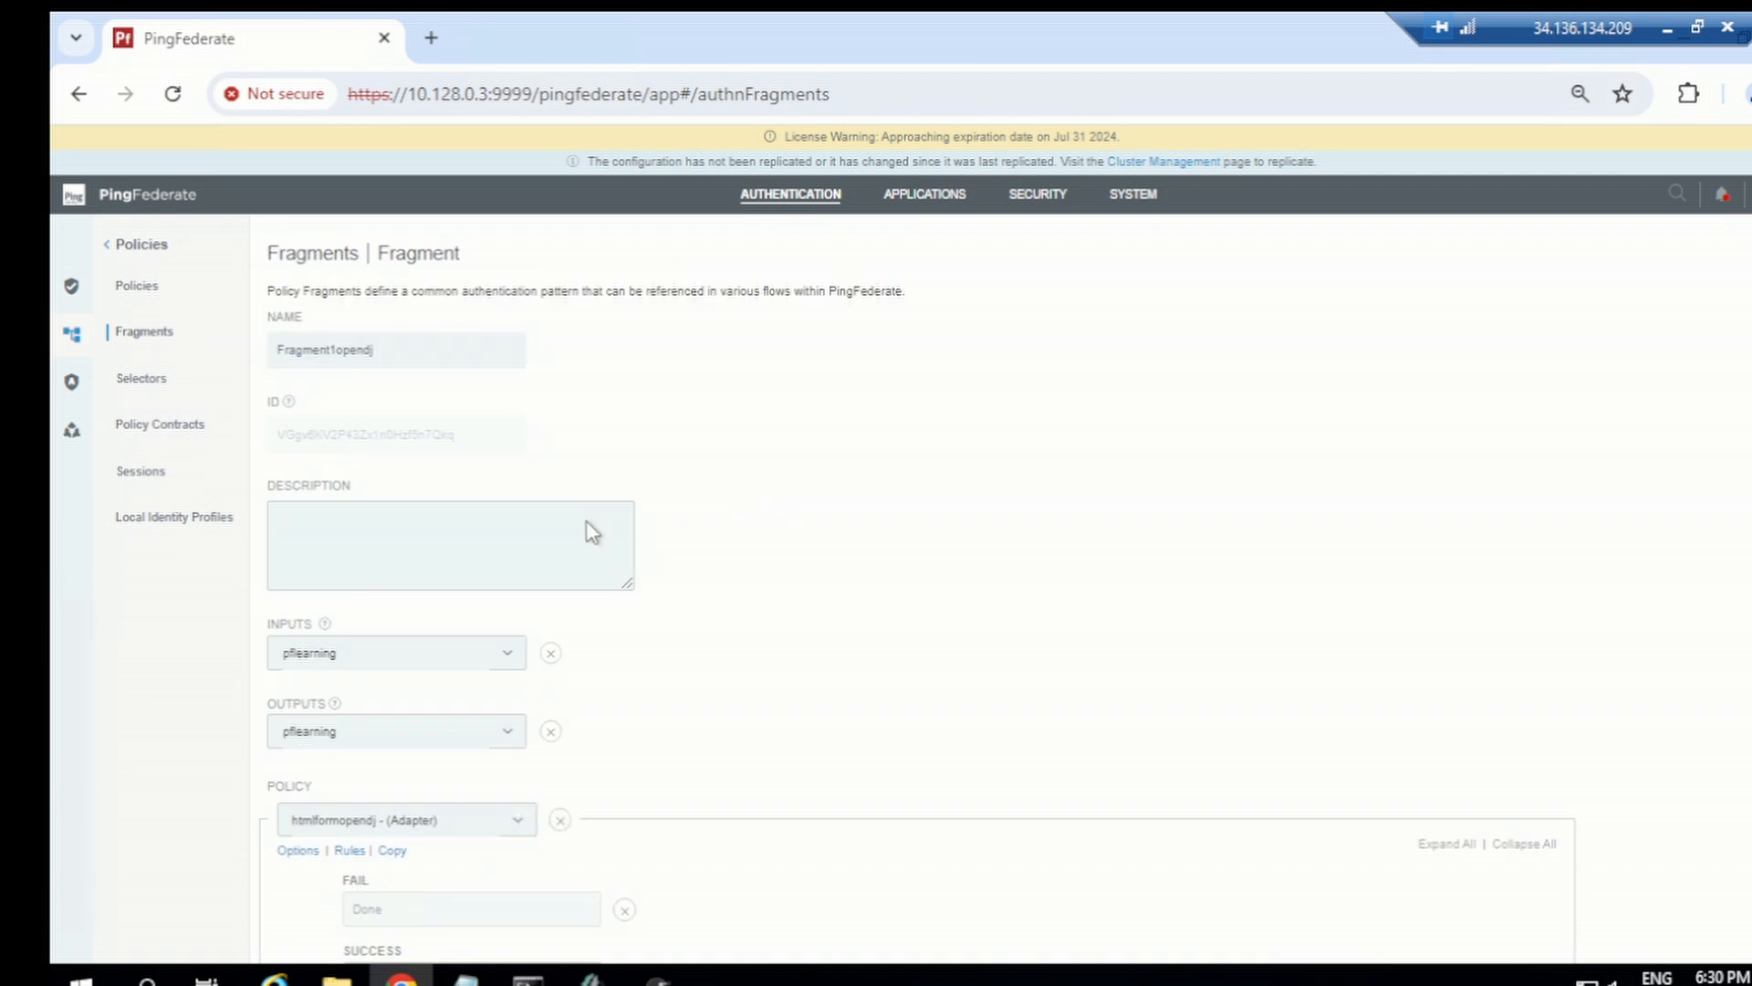
{"action": "scroll", "coordinate": [609, 701], "scroll_direction": "down", "scroll_amount": 2}
{"action": "scroll", "coordinate": [609, 701], "scroll_direction": "down", "scroll_amount": 1}
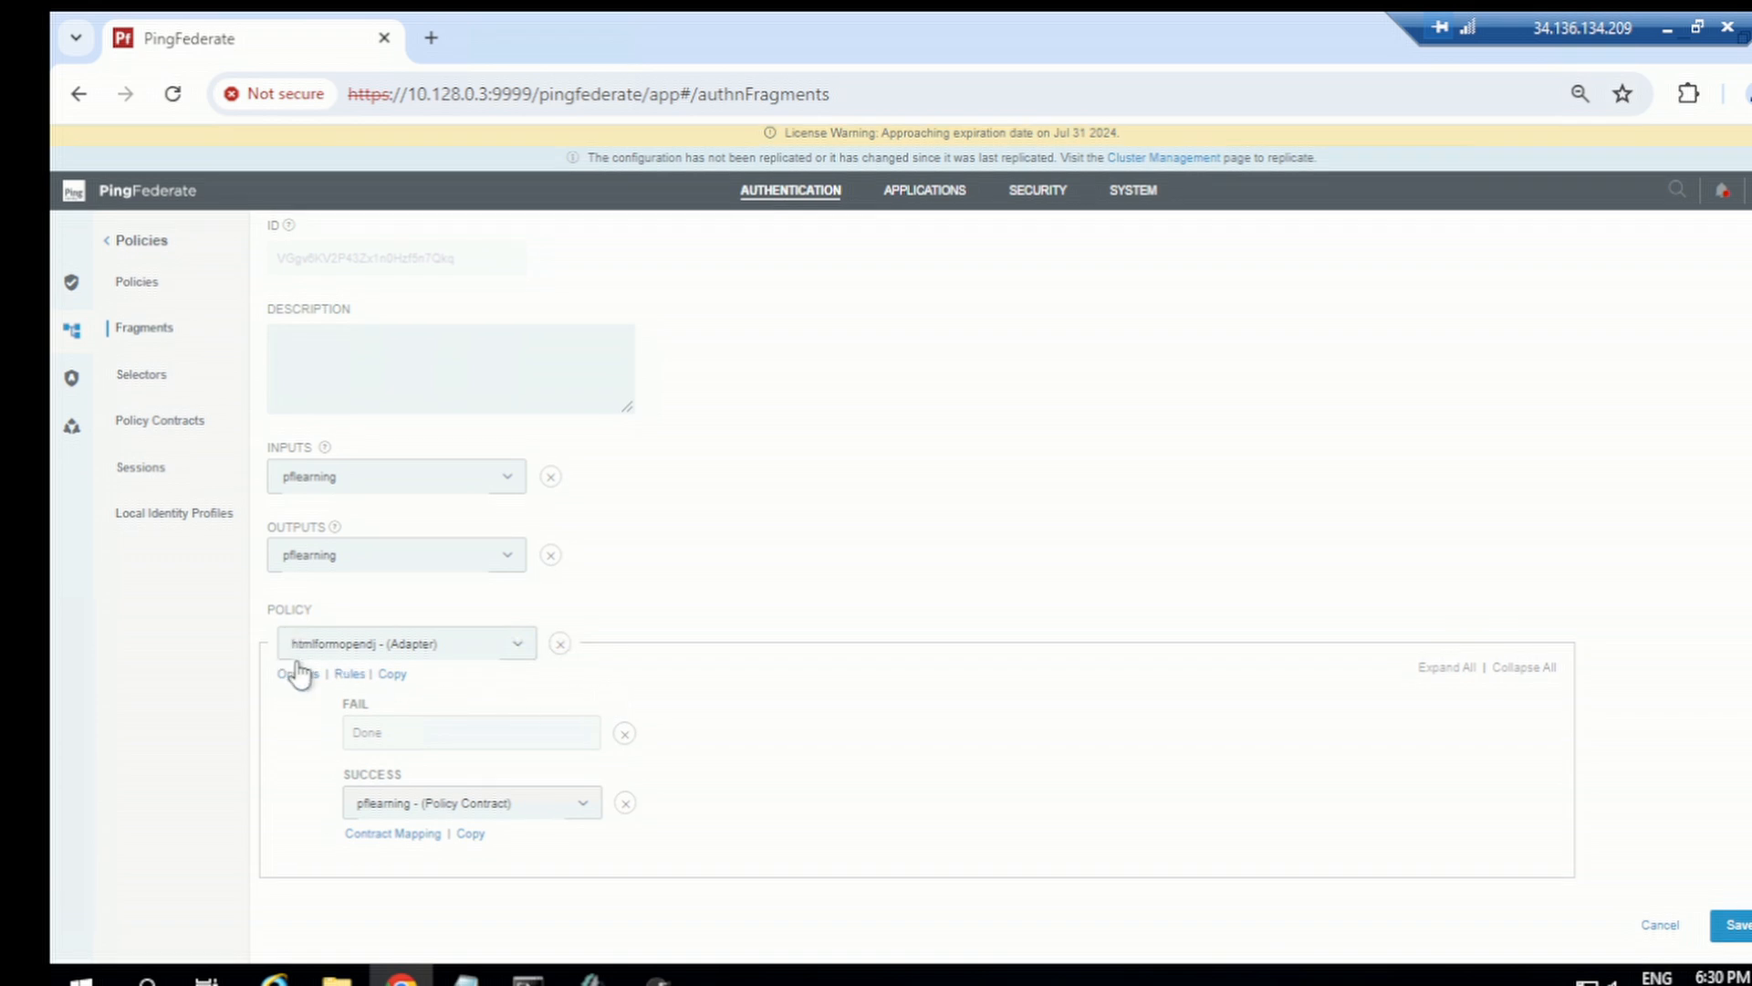
Step: Map the Fragment1opendj contract's groups attribute to the htmlformopendj adapter's groups value, then save the fragment
{"action": "left_click", "coordinate": [371, 836]}
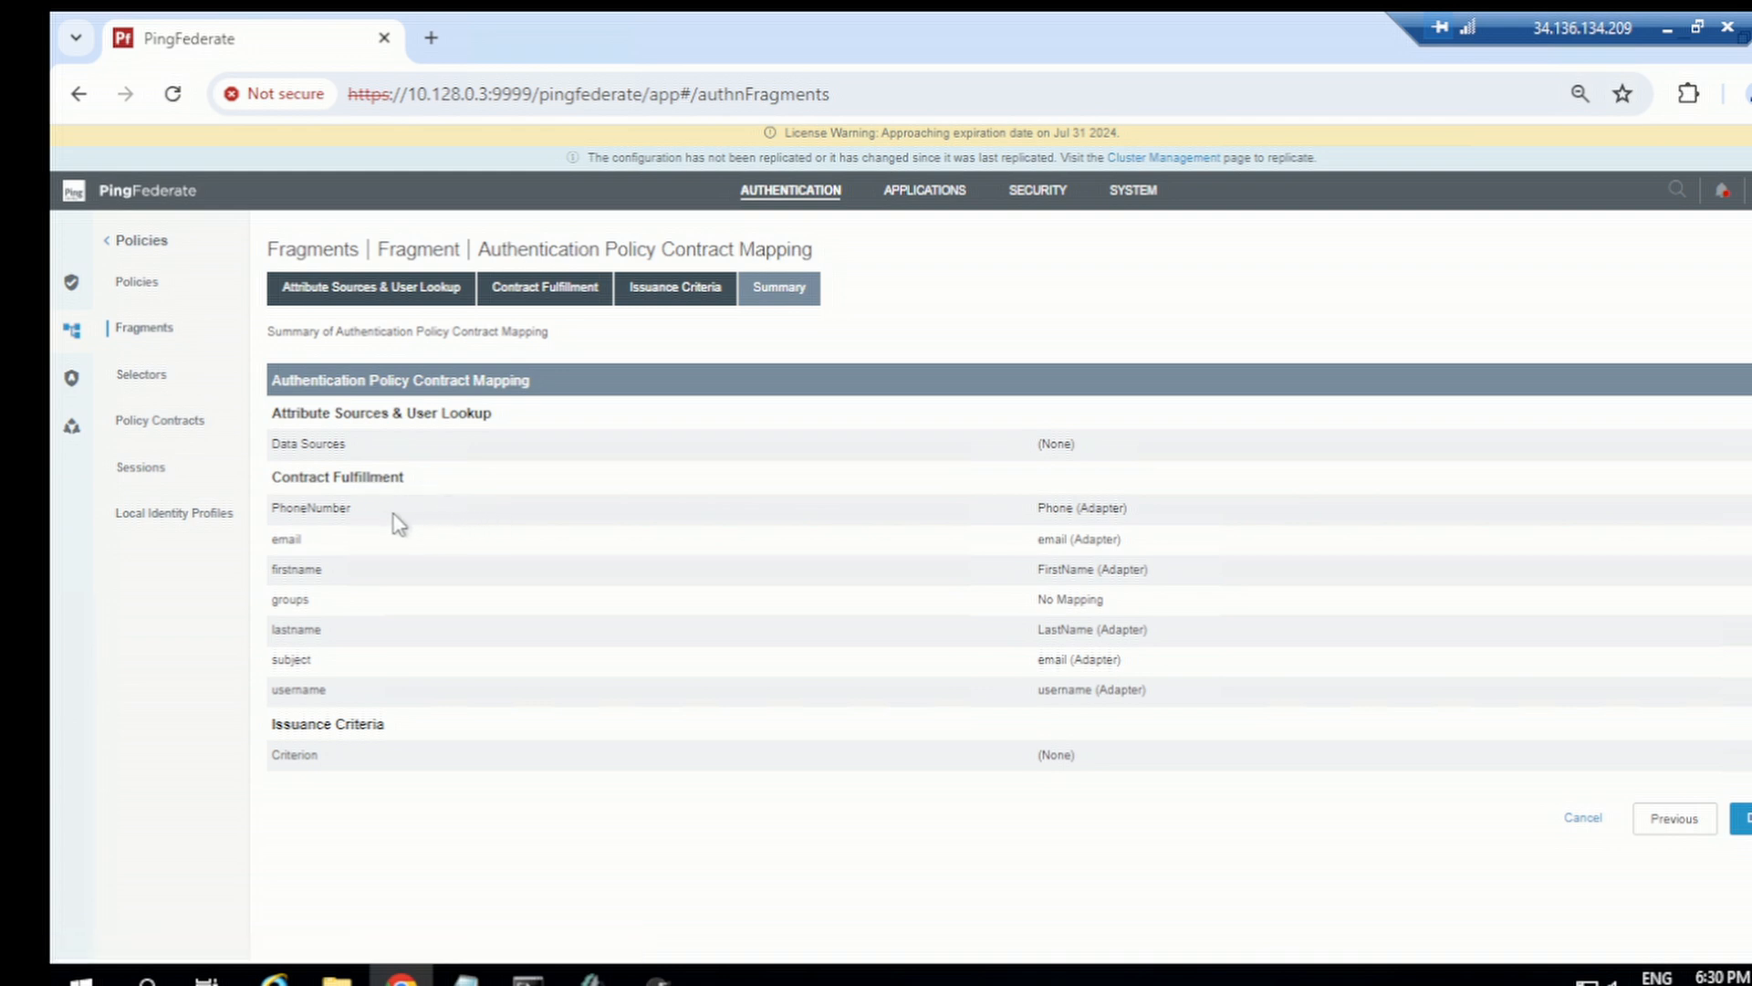
{"action": "left_click", "coordinate": [382, 485]}
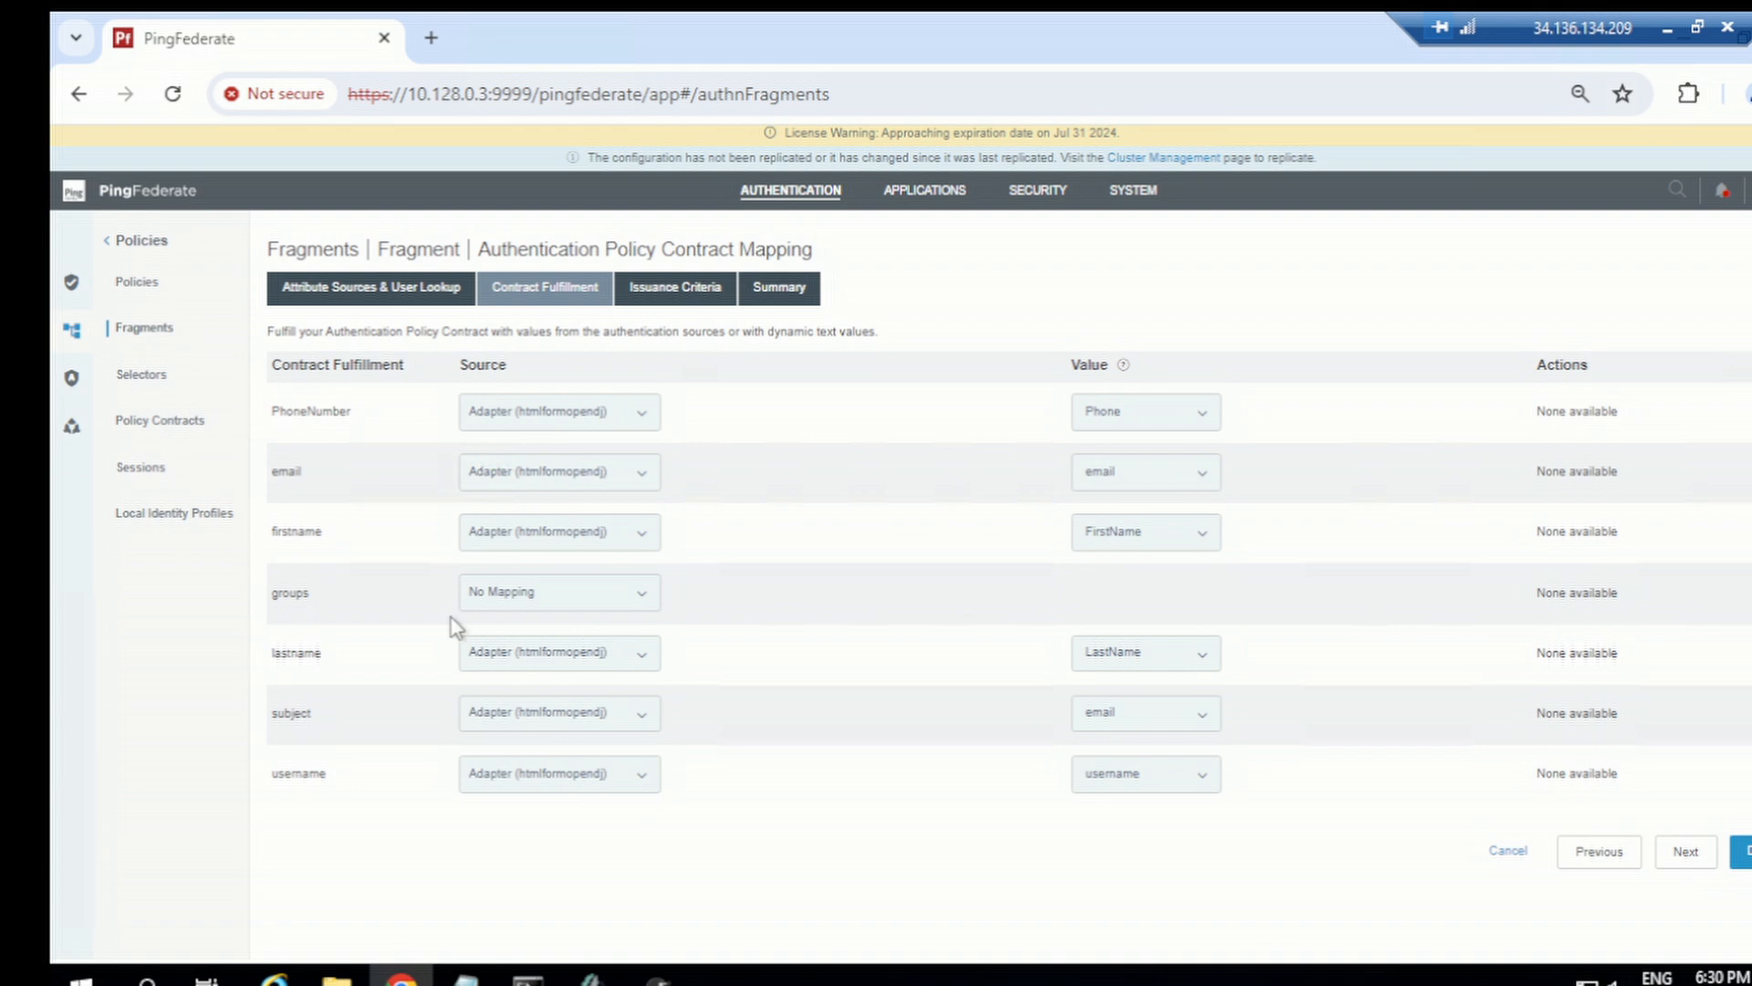
{"action": "left_click", "coordinate": [515, 597]}
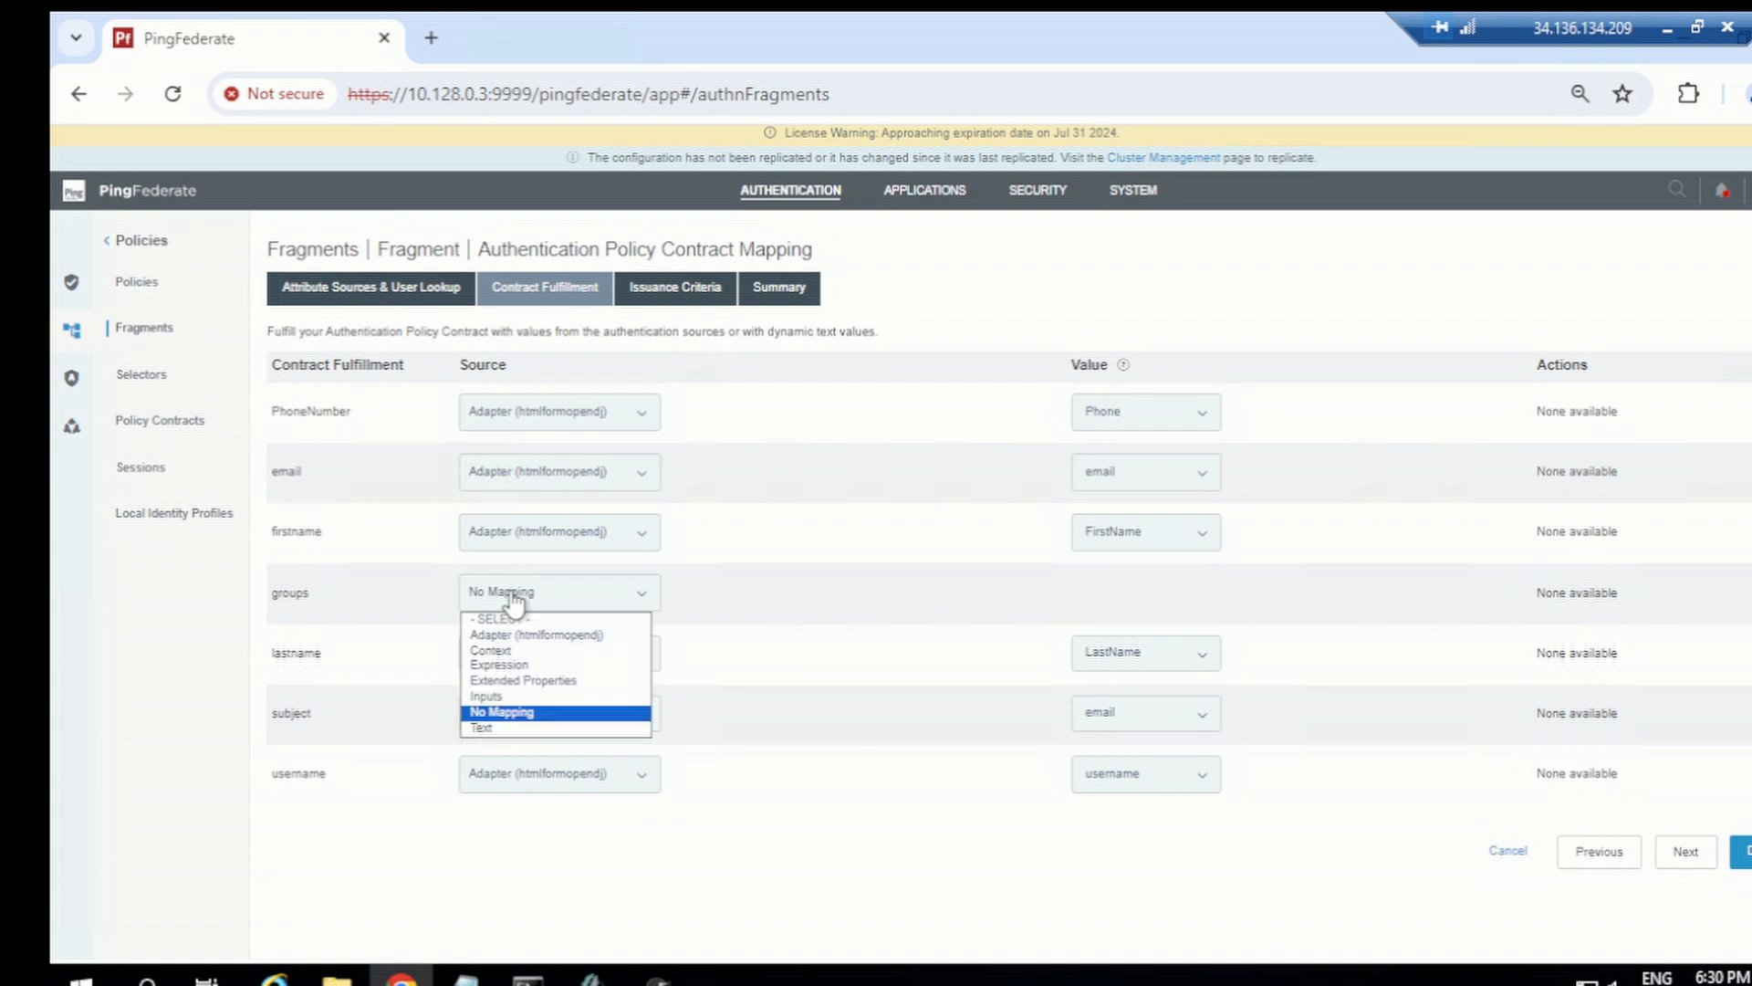
{"action": "left_click", "coordinate": [547, 635]}
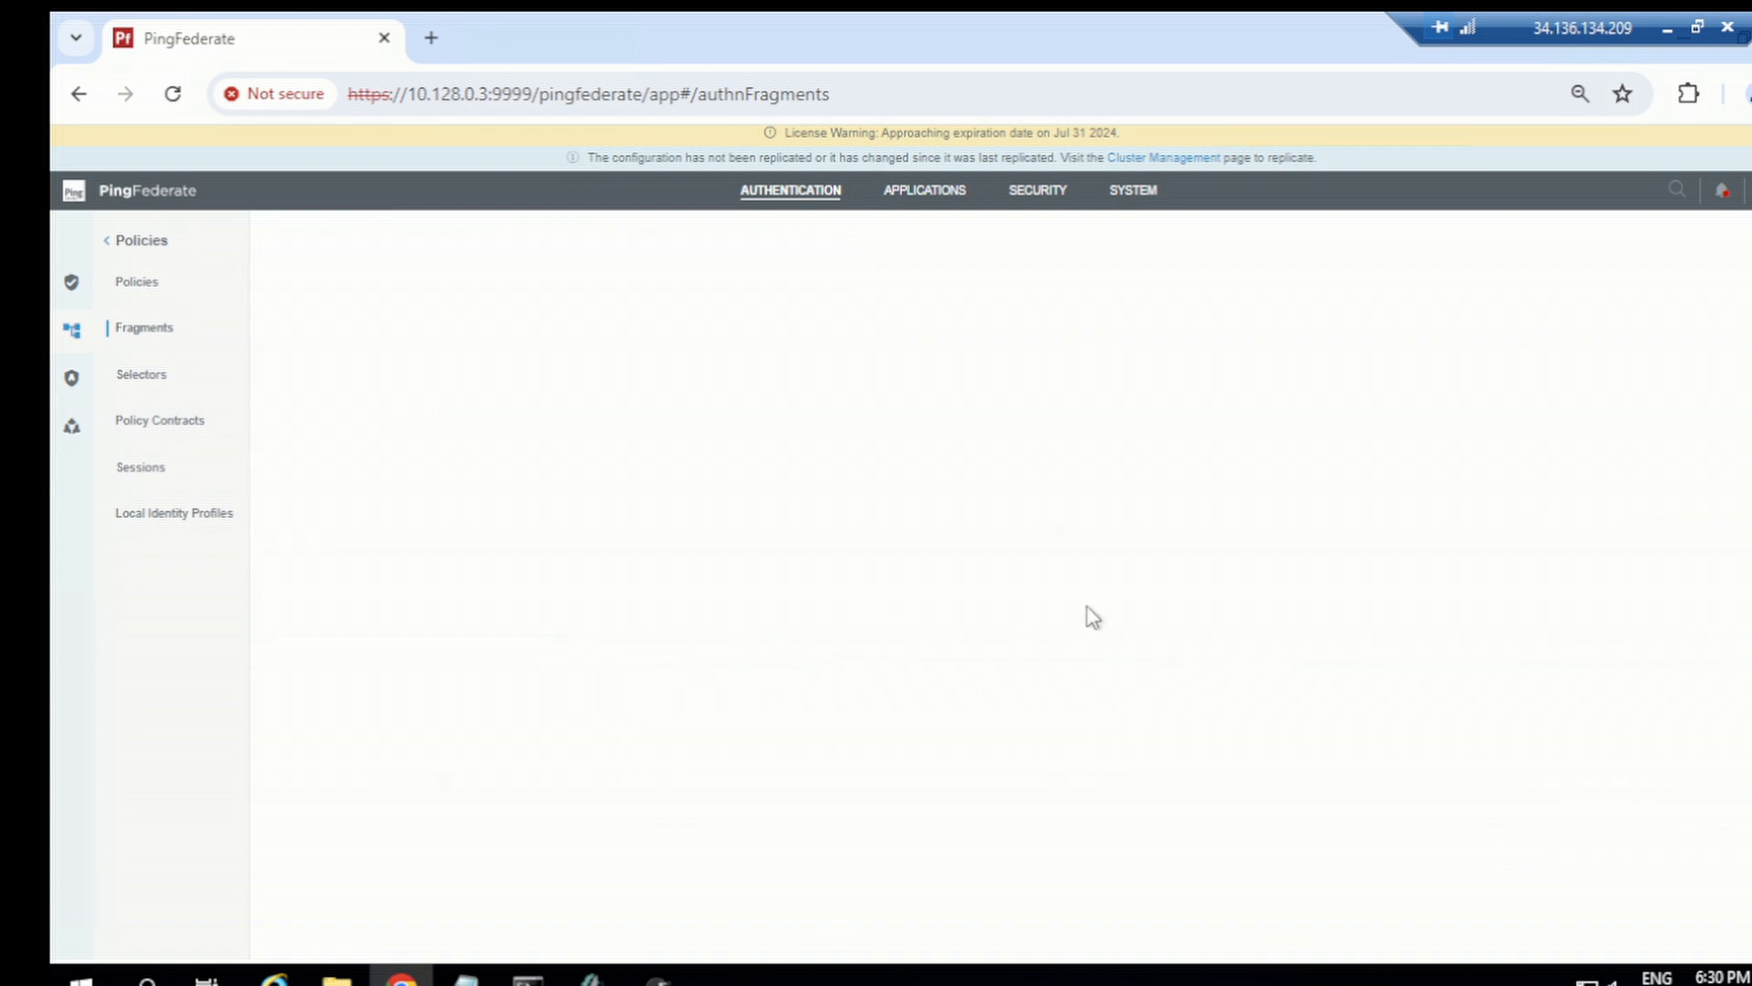
{"action": "left_click", "coordinate": [1130, 602]}
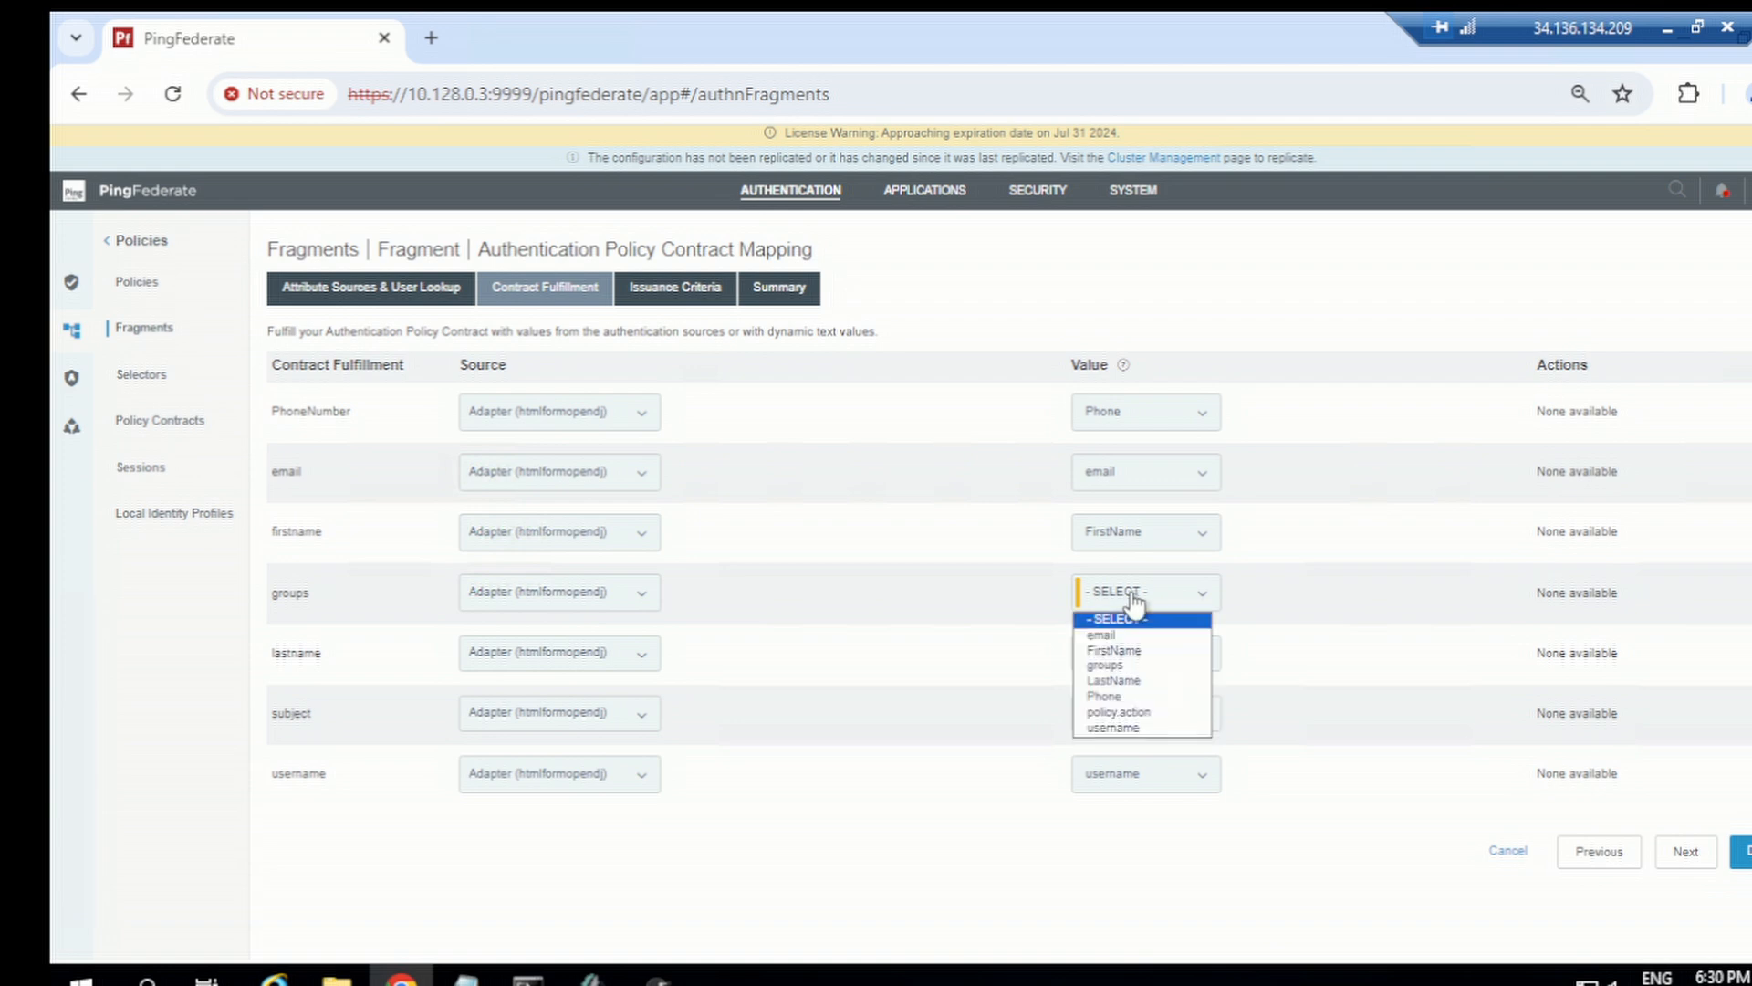
{"action": "left_click", "coordinate": [1128, 668]}
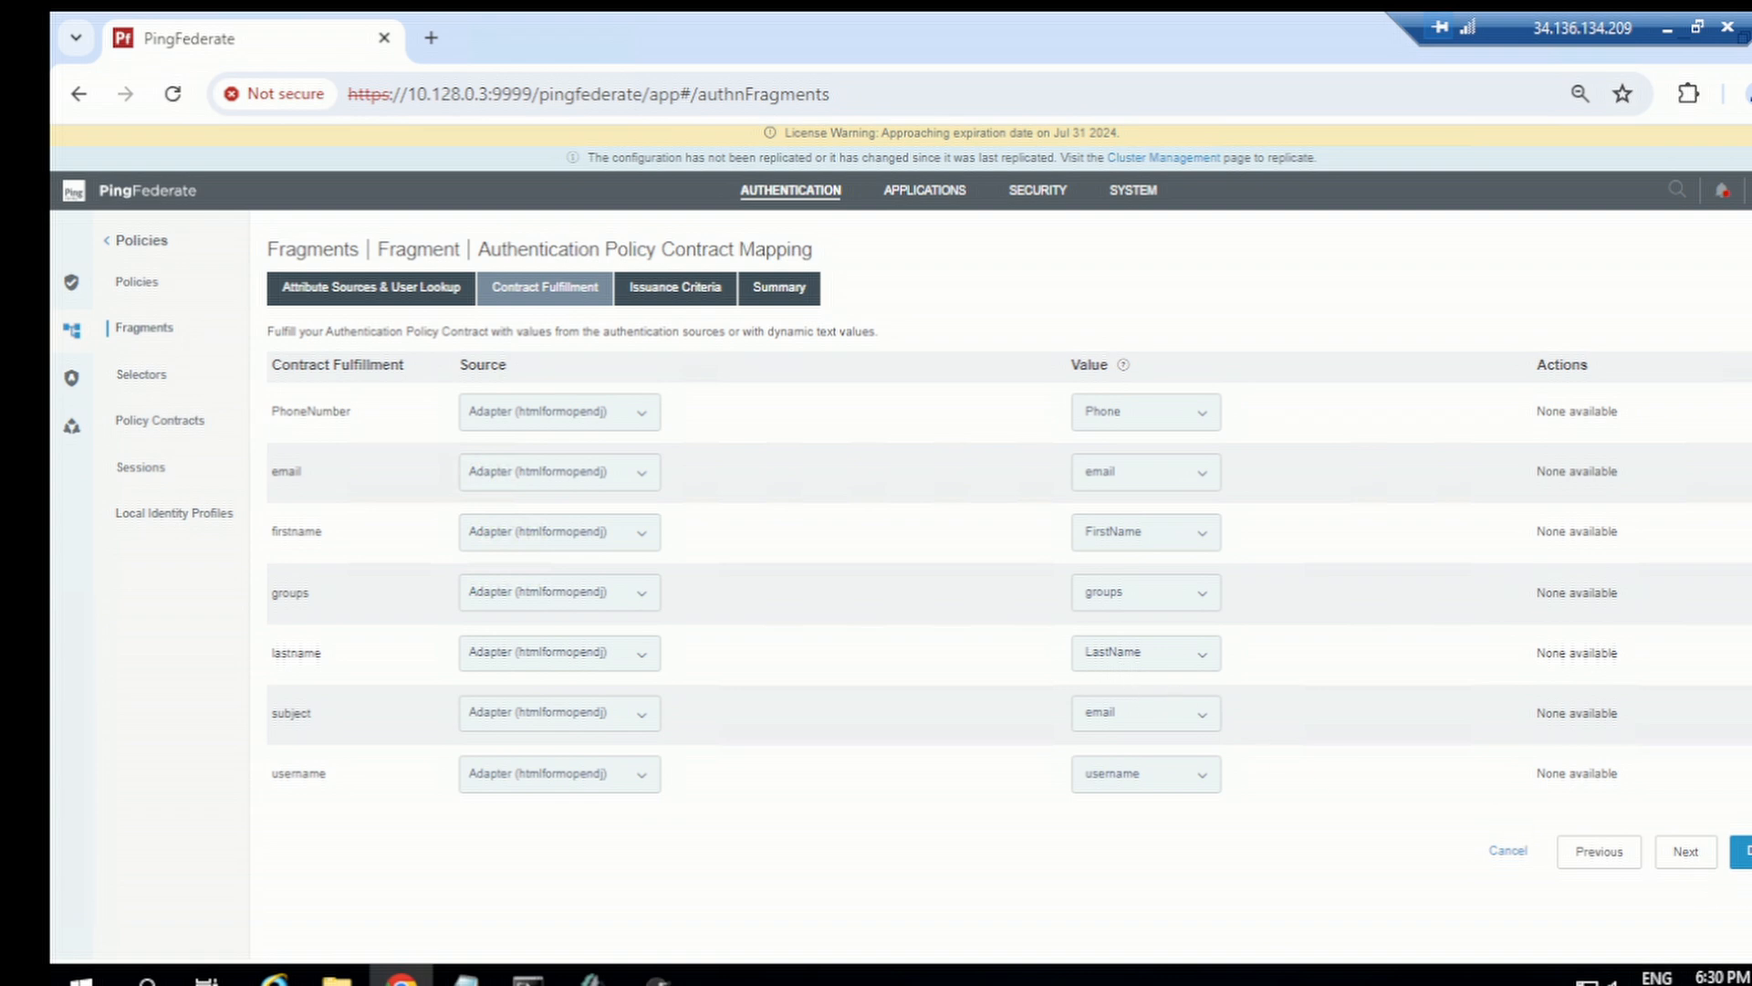
{"action": "left_click", "coordinate": [1745, 856]}
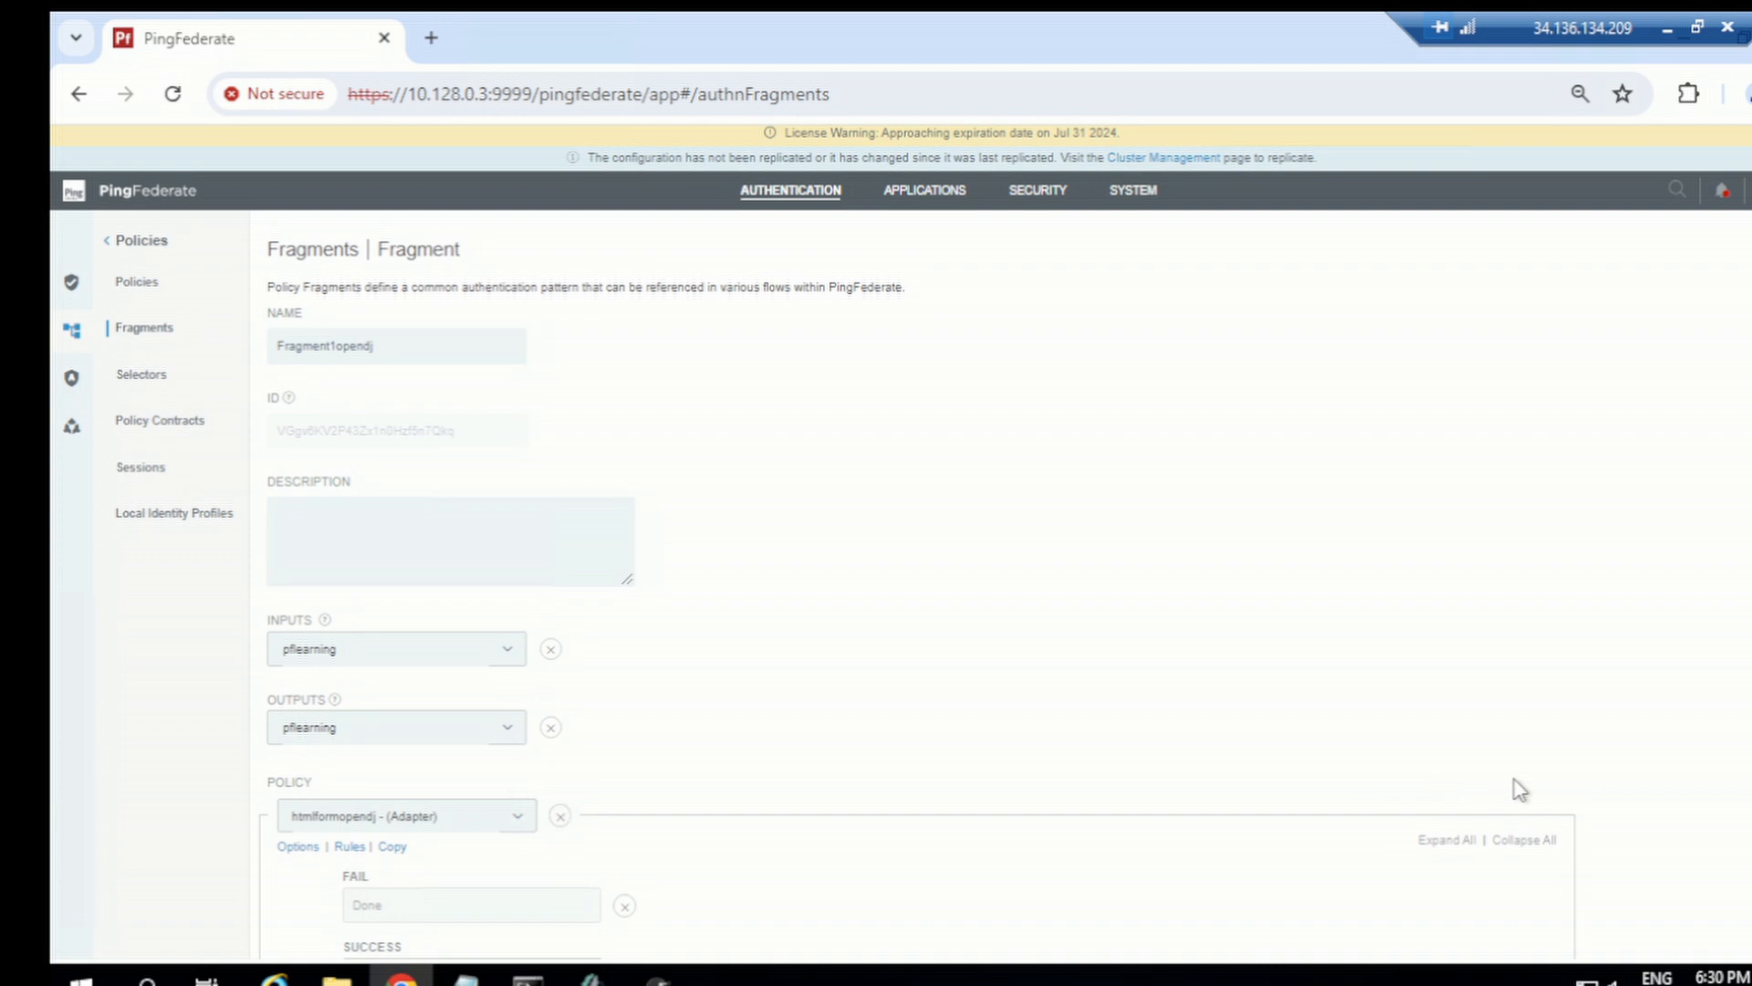
{"action": "scroll", "coordinate": [1735, 835], "scroll_direction": "down", "scroll_amount": 2}
{"action": "left_click", "coordinate": [1739, 929]}
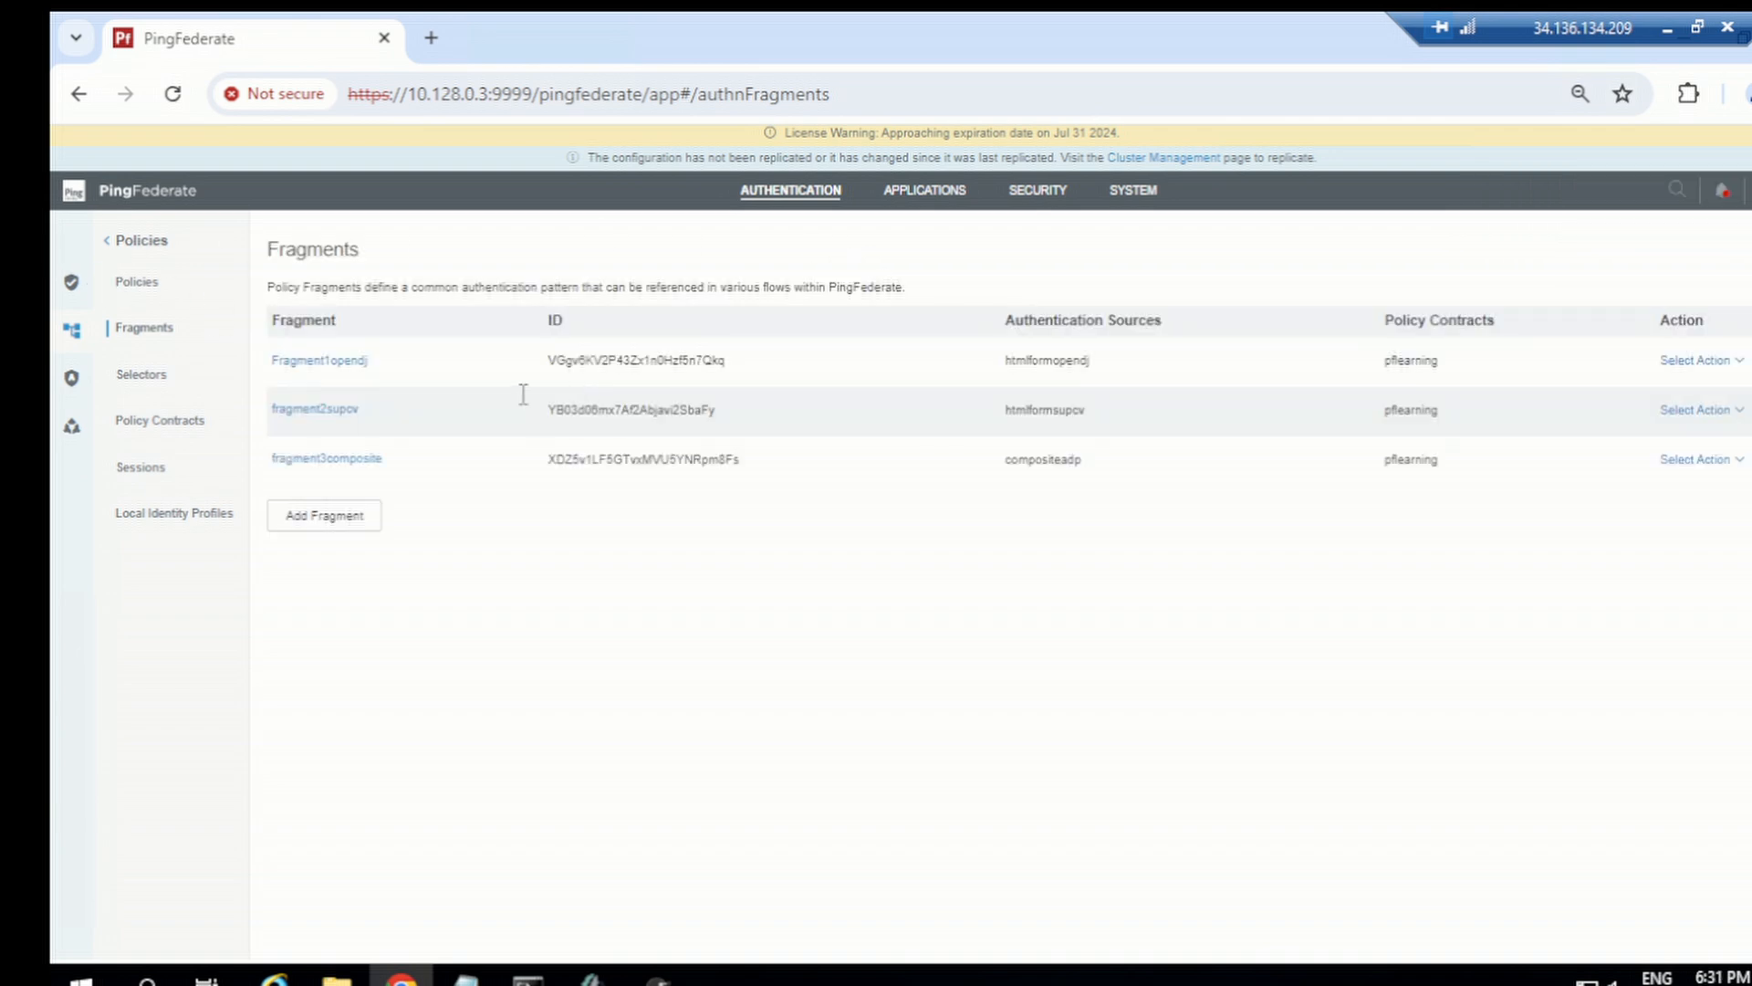
Step: Review the groups mapping in policy3extendedpropertyas's Fragment1opendj fragment mapping and the cluster replication status
{"action": "left_click", "coordinate": [137, 283]}
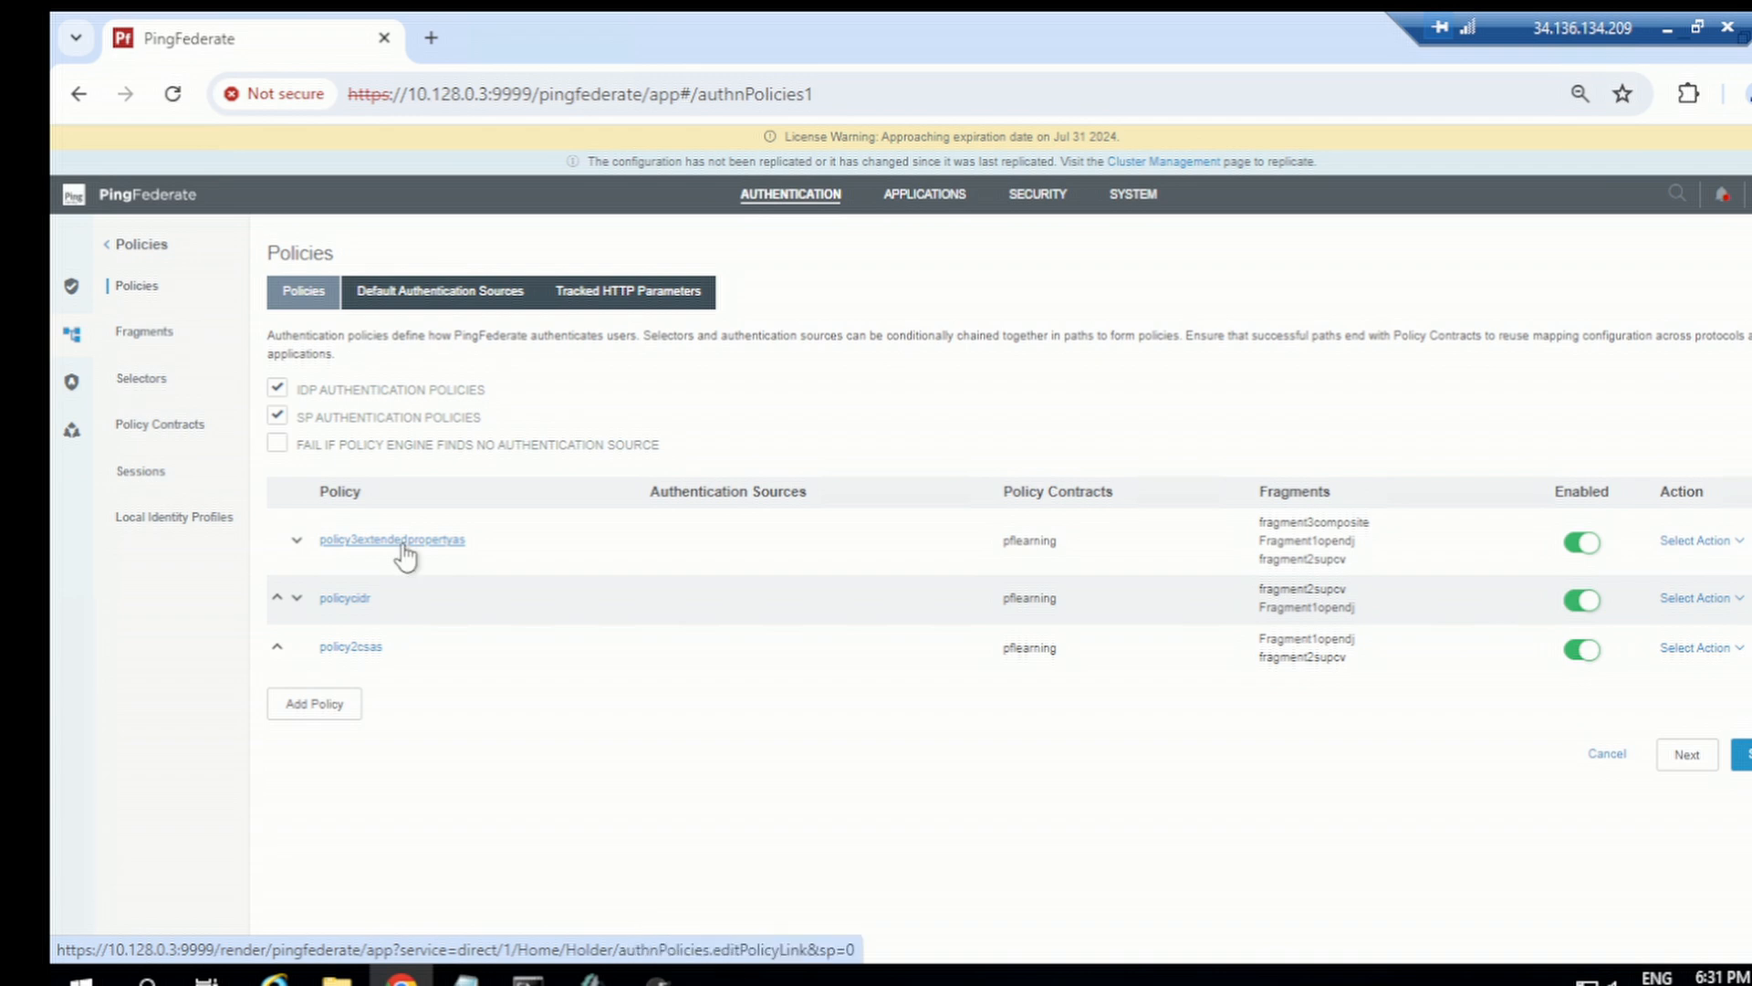
{"action": "left_click", "coordinate": [453, 539]}
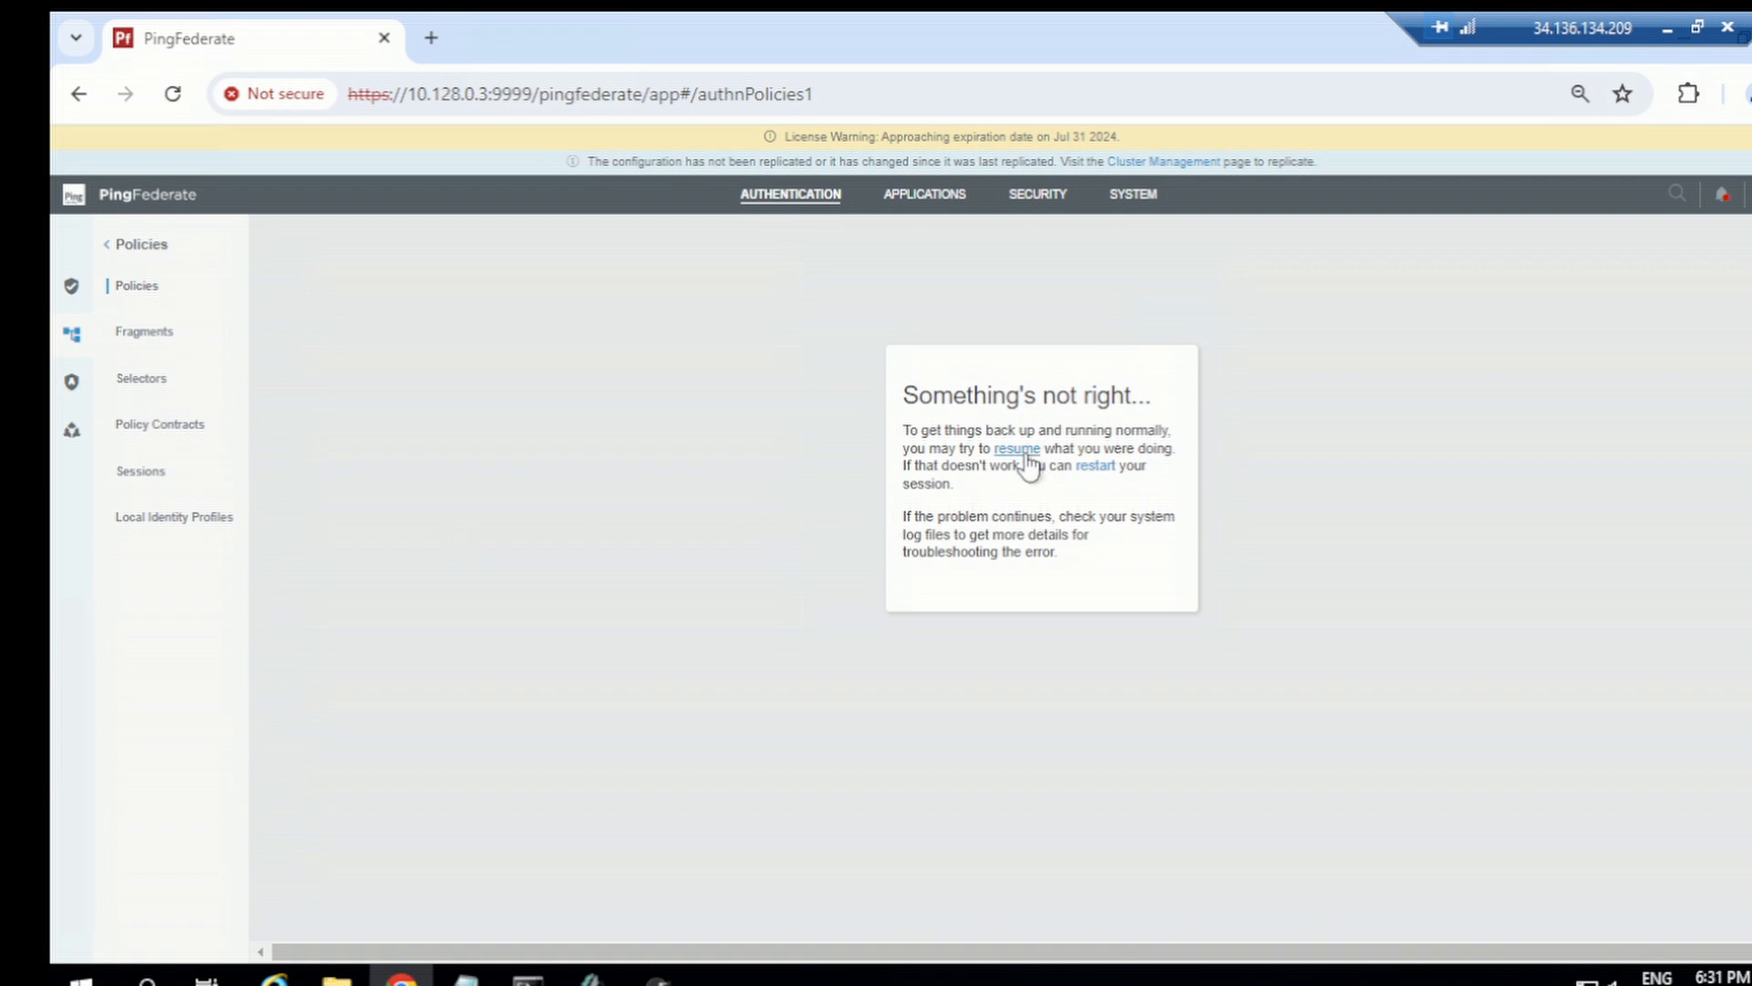
{"action": "left_click", "coordinate": [1027, 455]}
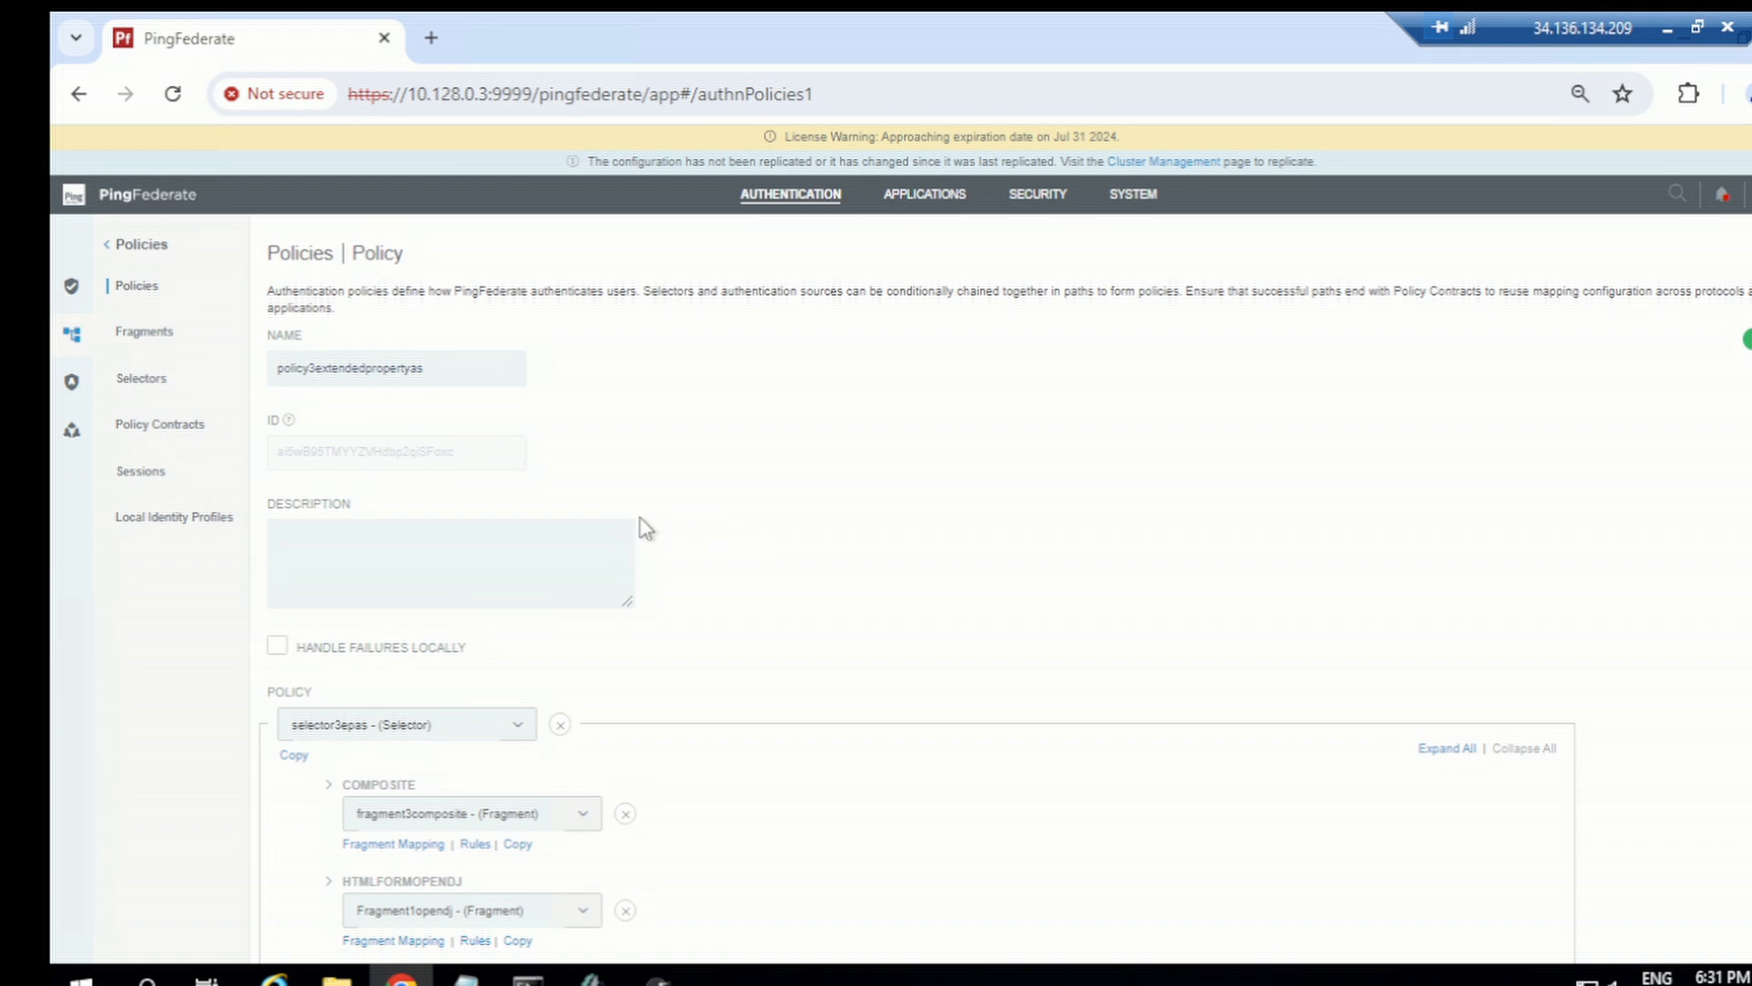
{"action": "scroll", "coordinate": [488, 552], "scroll_direction": "down", "scroll_amount": 3}
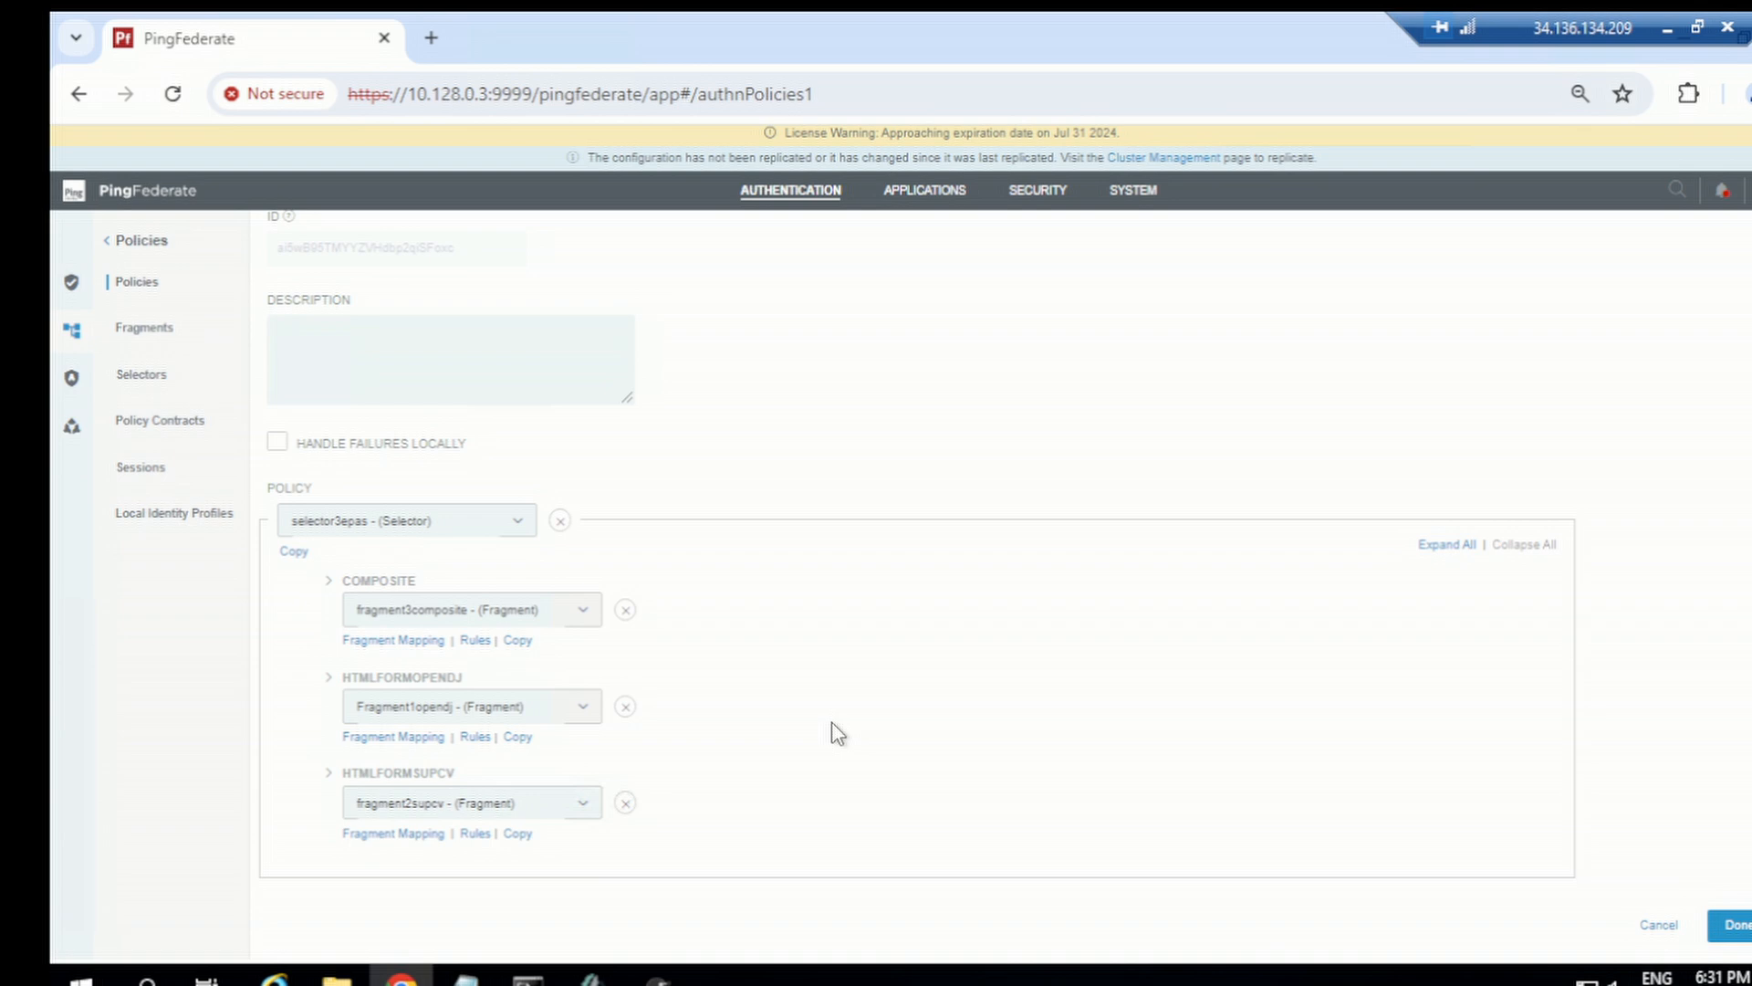
{"action": "left_click", "coordinate": [336, 685]}
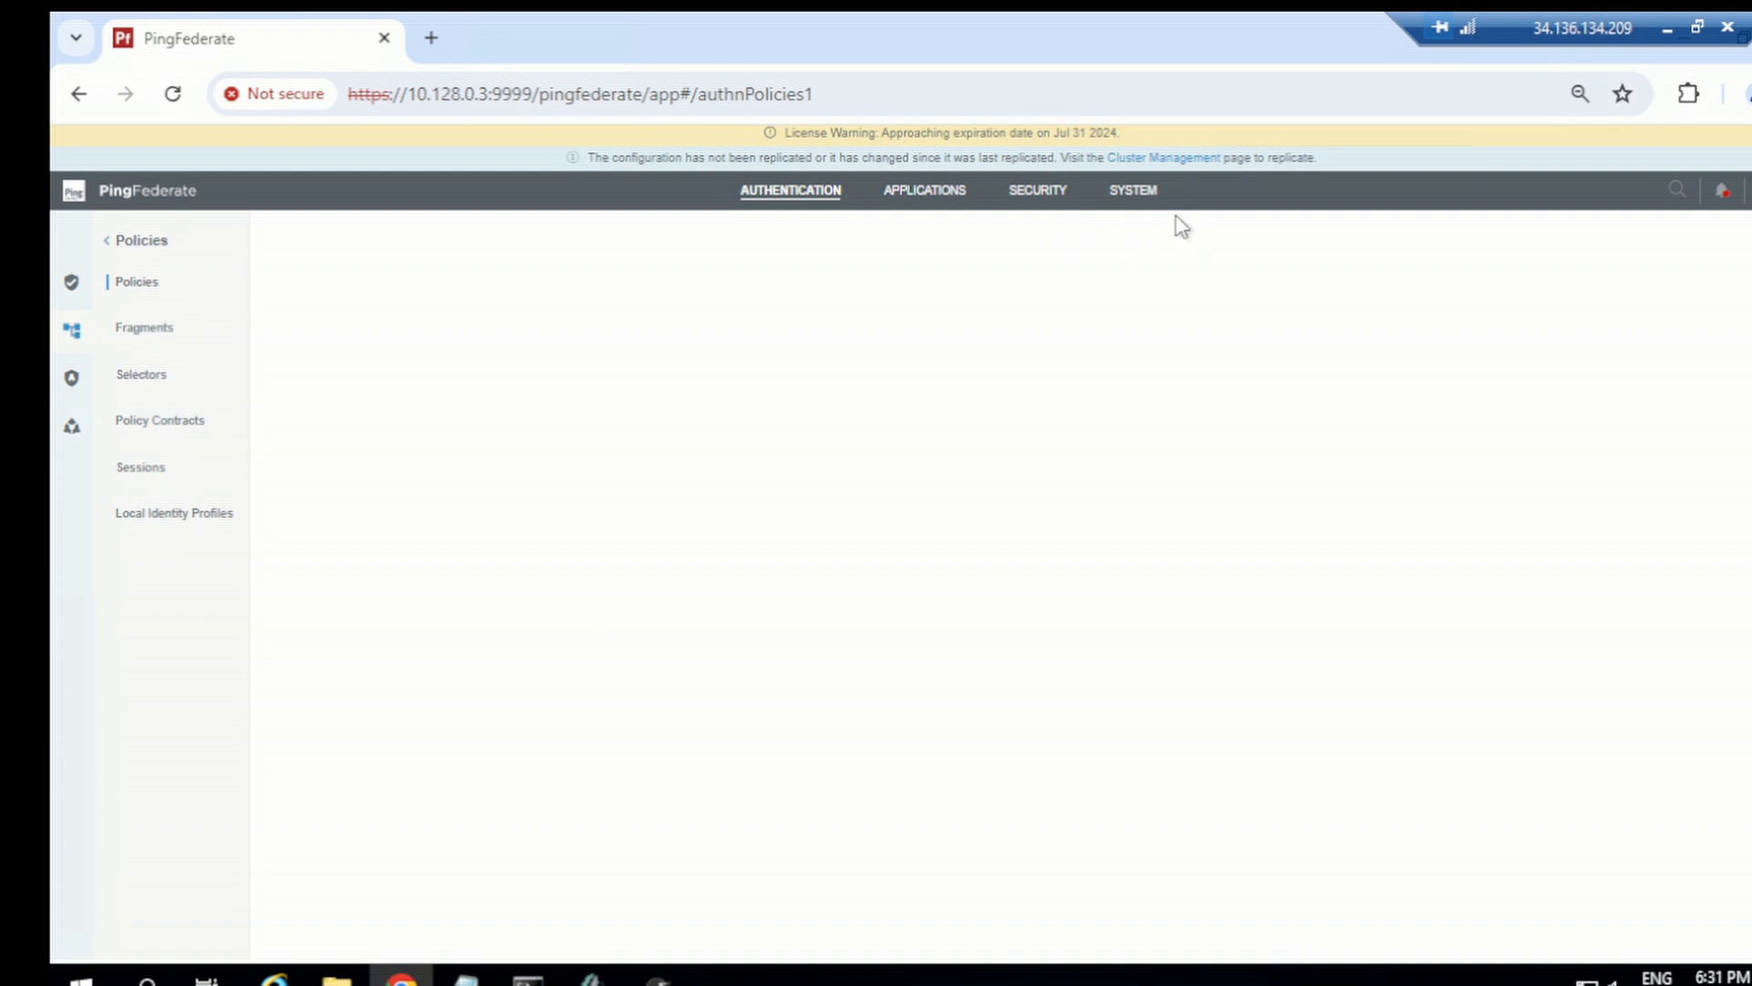
{"action": "scroll", "coordinate": [630, 603], "scroll_direction": "down", "scroll_amount": 2}
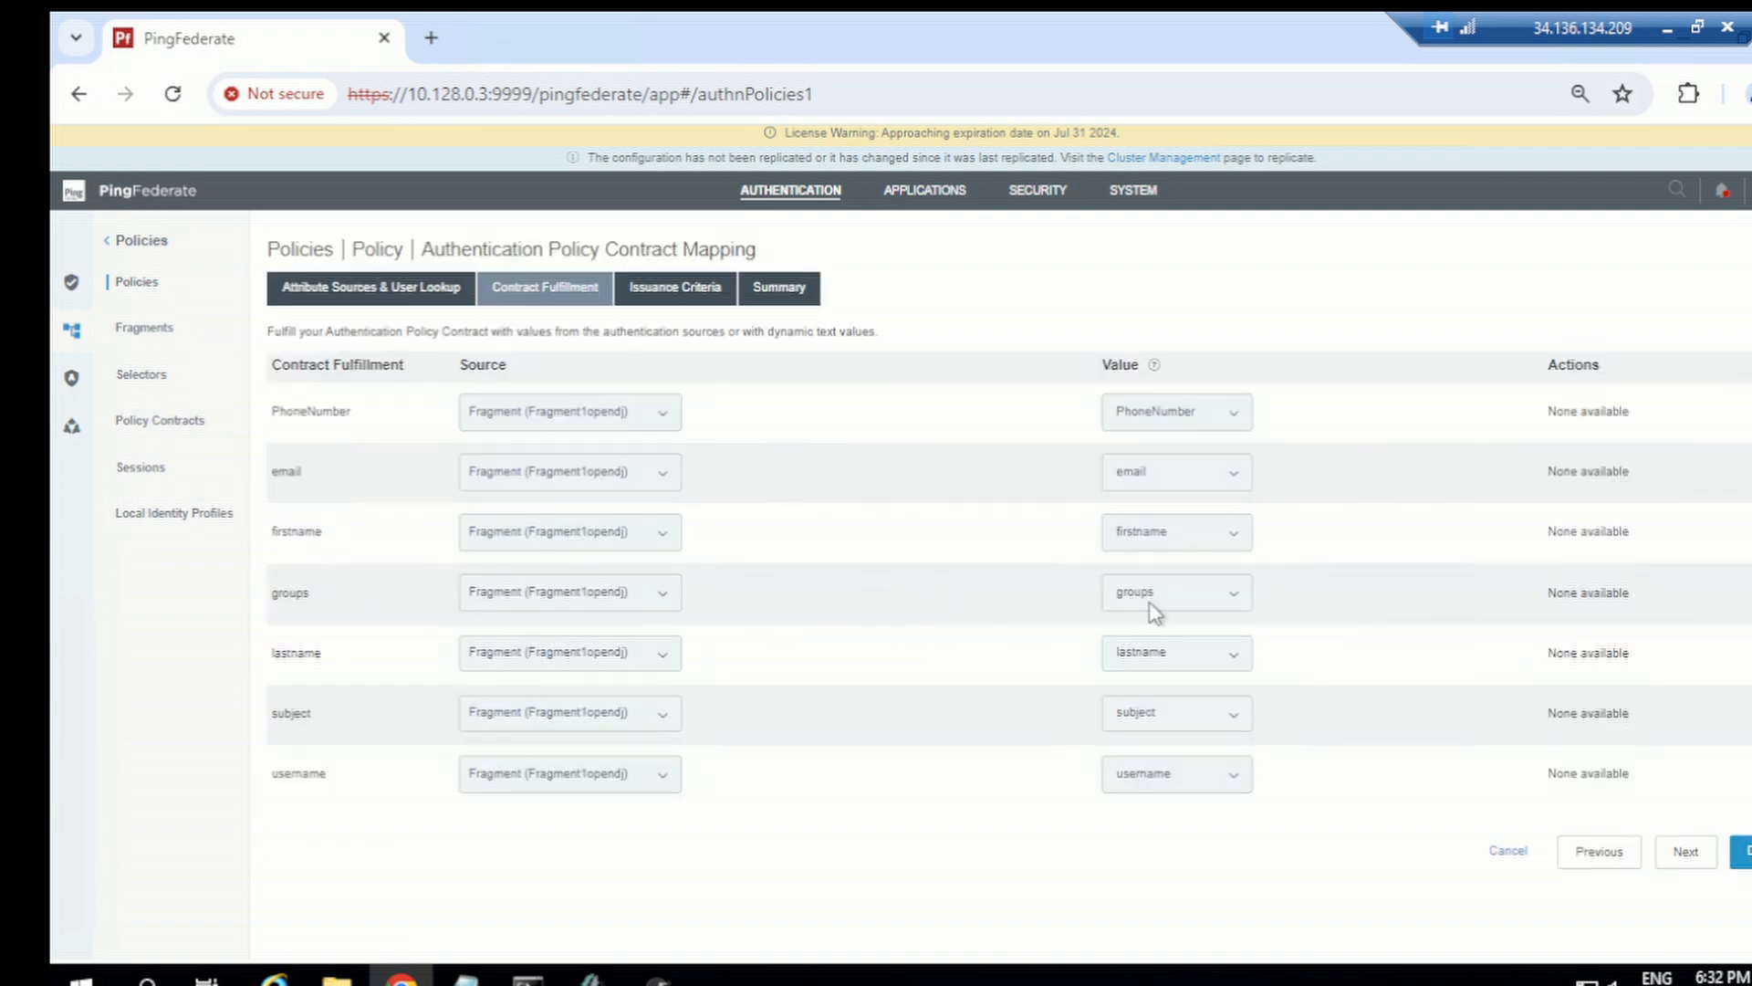
{"action": "left_click", "coordinate": [1167, 159]}
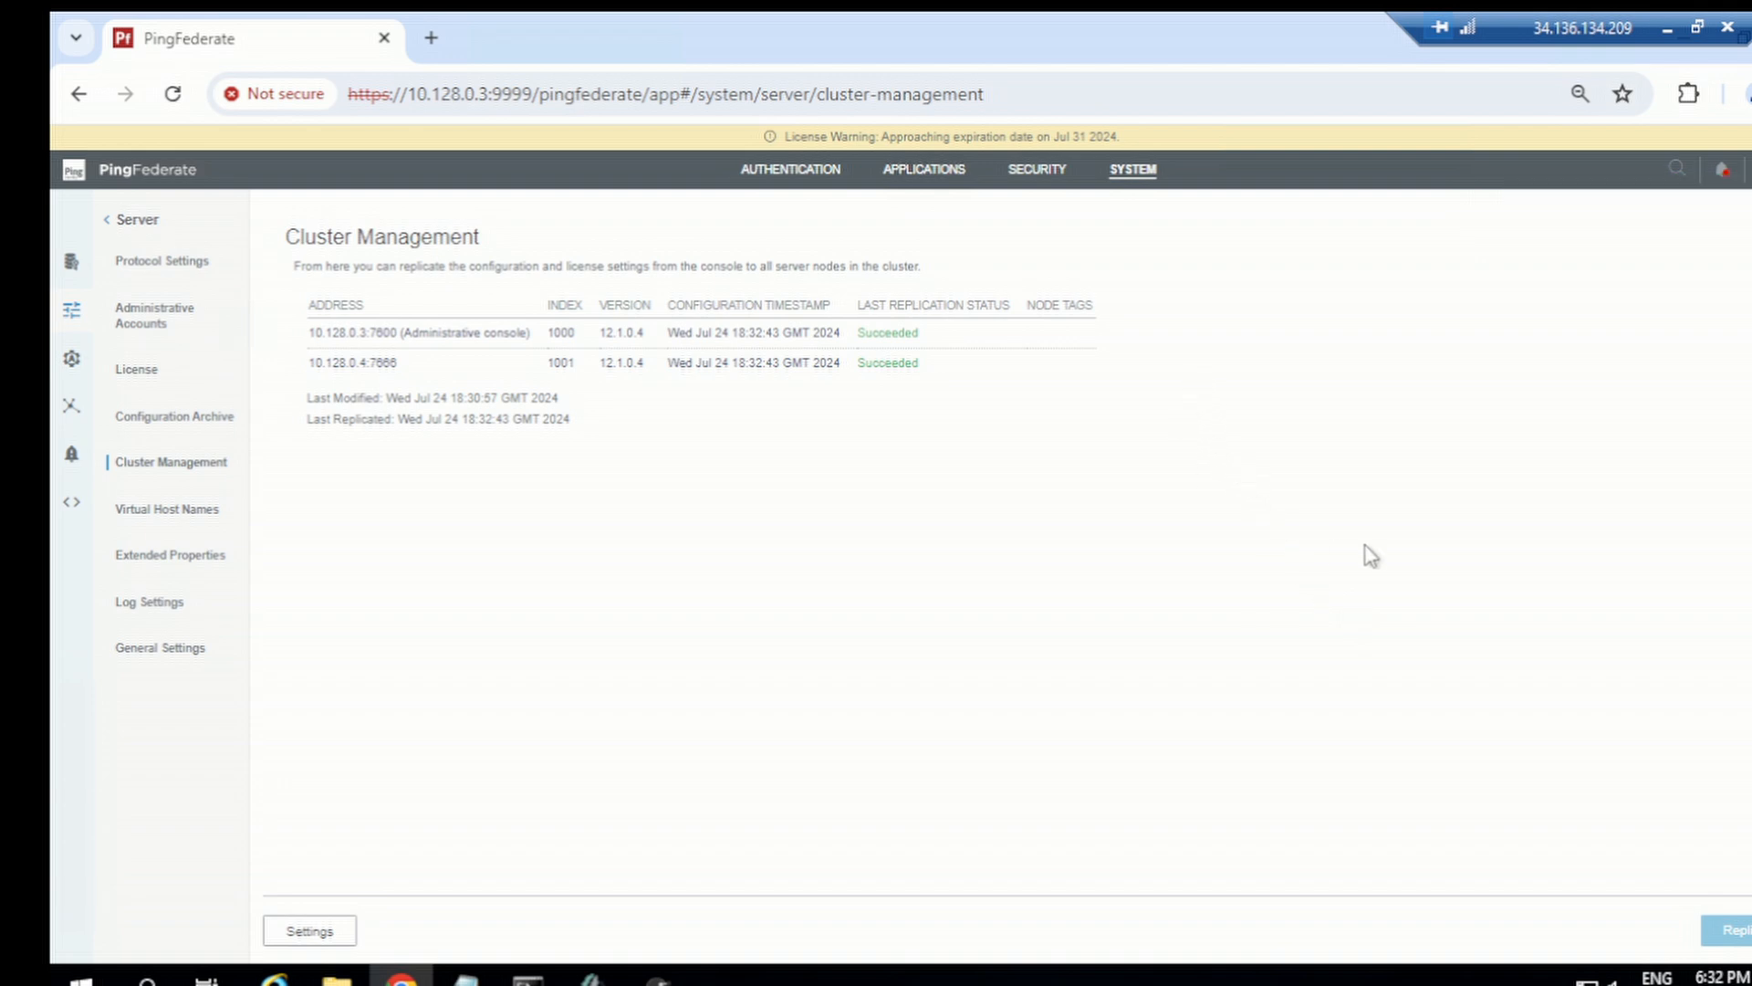
Step: Copy the SP-initiated SSO URL for Salesforce from the Test6 notes
{"action": "mouse_move", "coordinate": [466, 970]}
{"action": "left_click", "coordinate": [558, 862]}
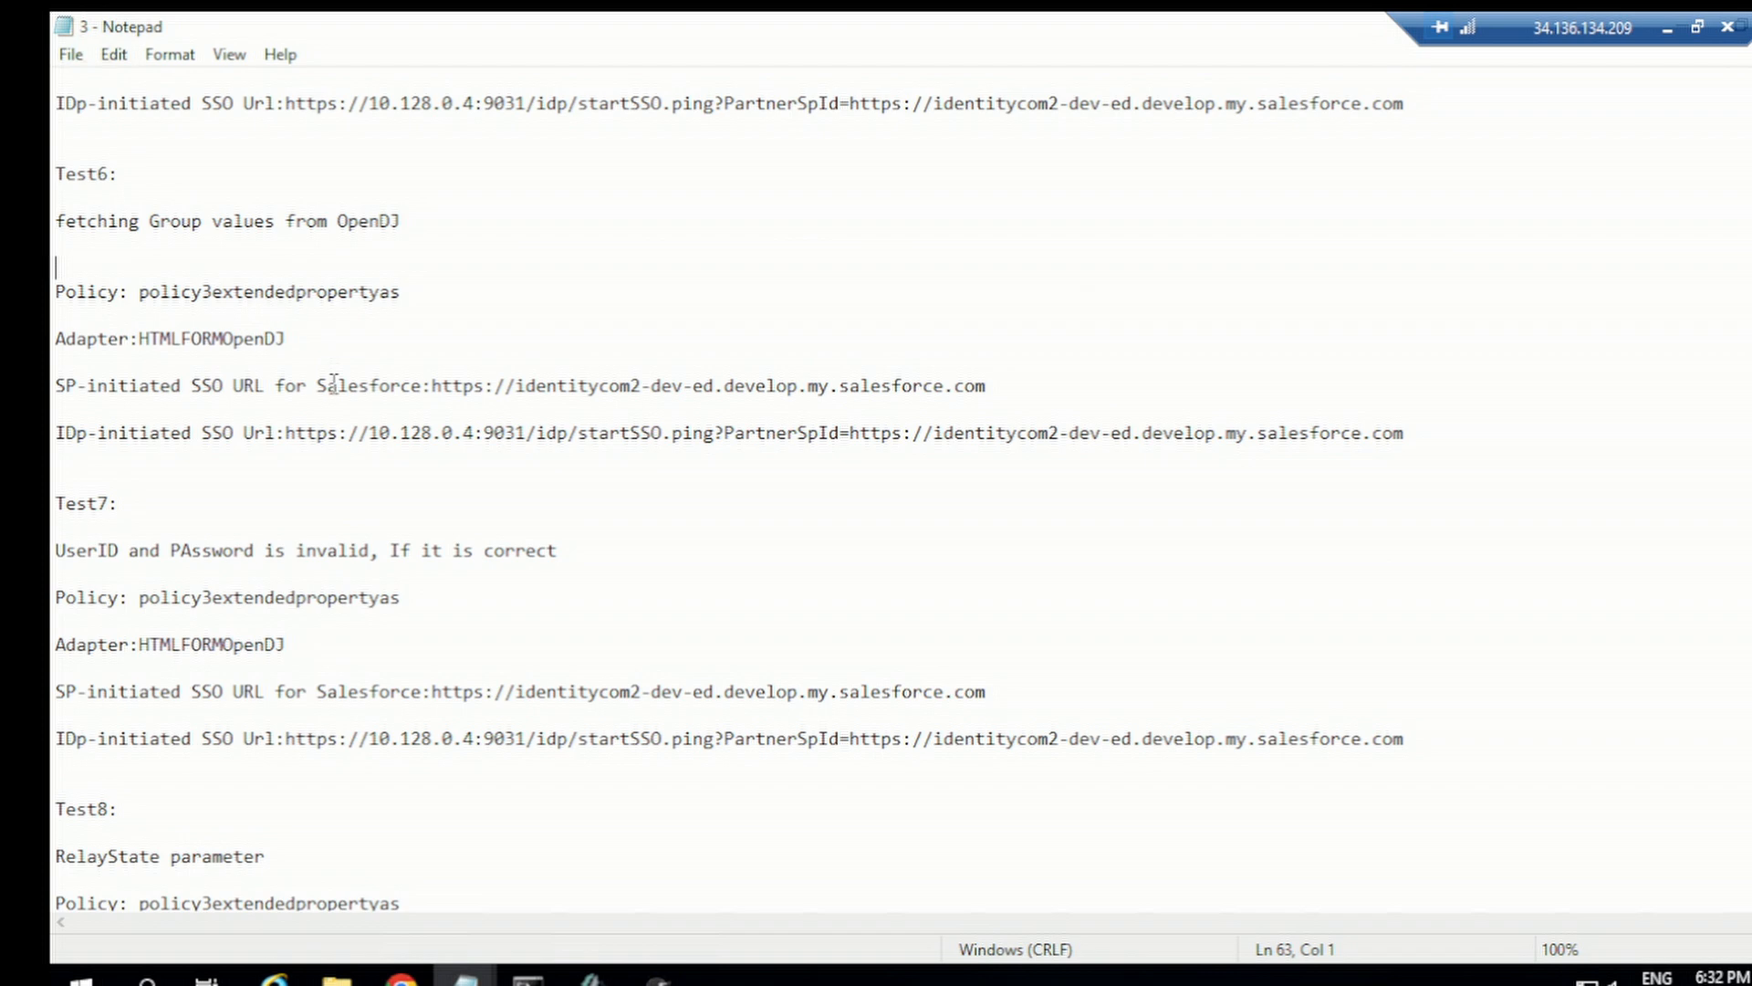
{"action": "left_click_drag", "start_coordinate": [430, 390], "coordinate": [1045, 376]}
{"action": "key", "text": "ctrl+c"}
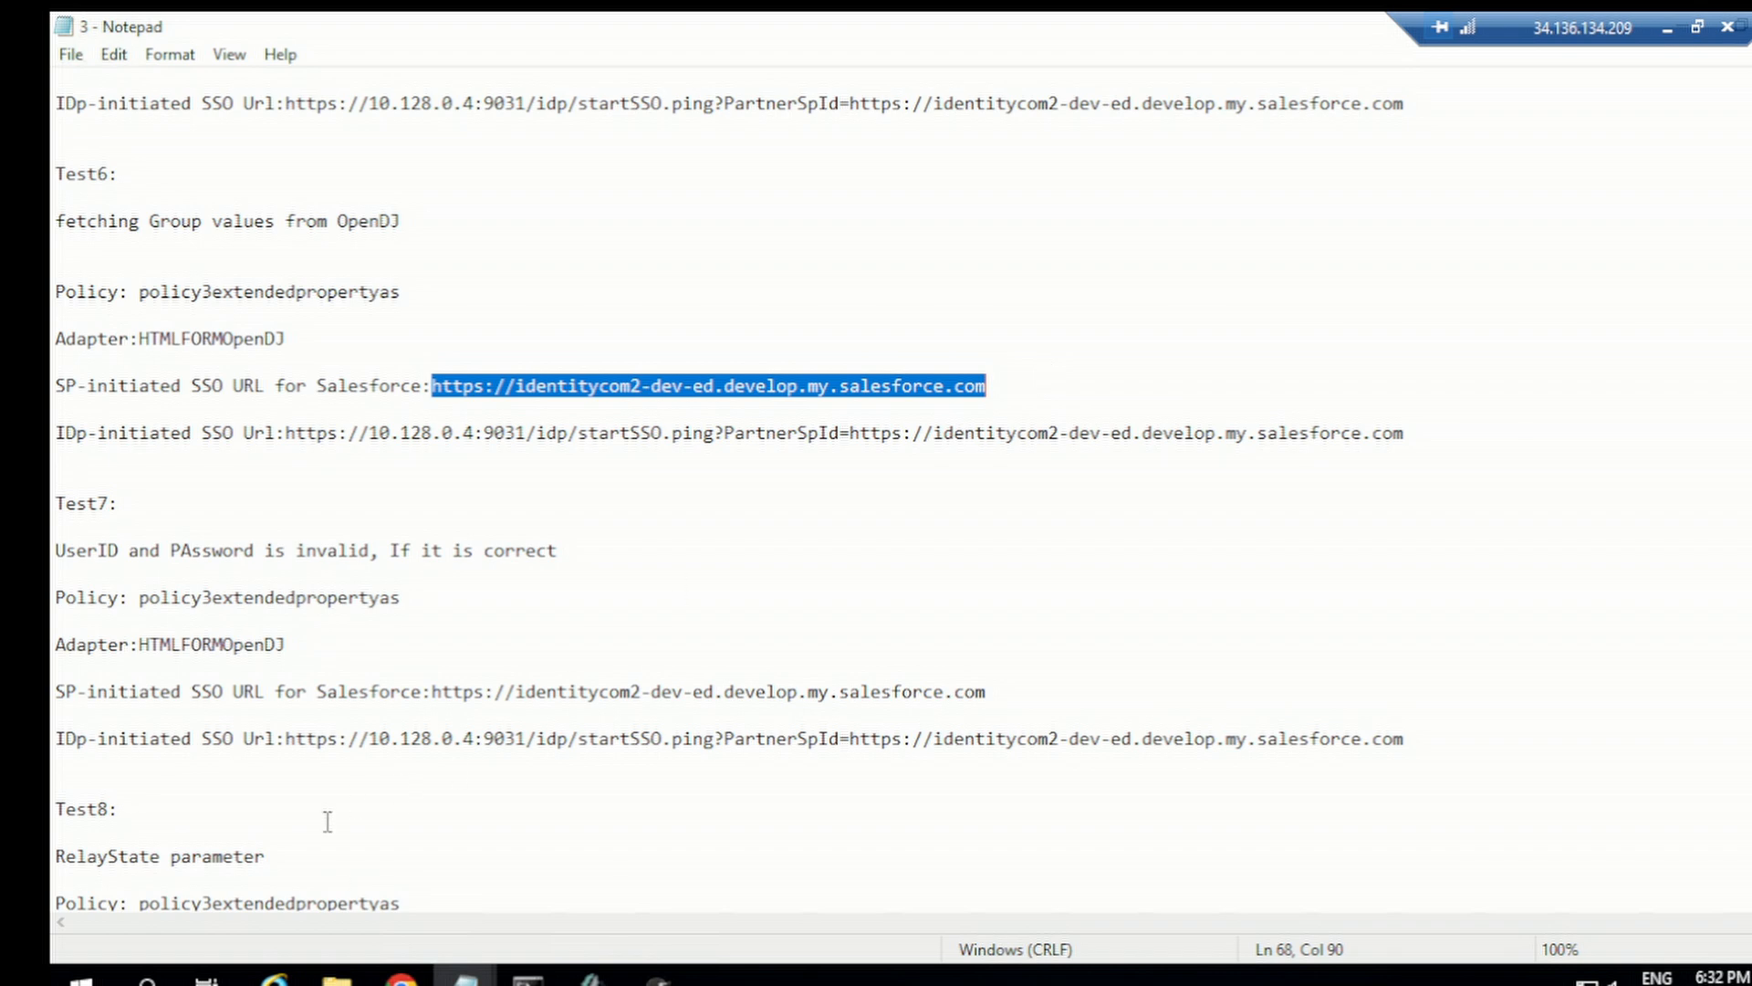
{"action": "left_click", "coordinate": [402, 975]}
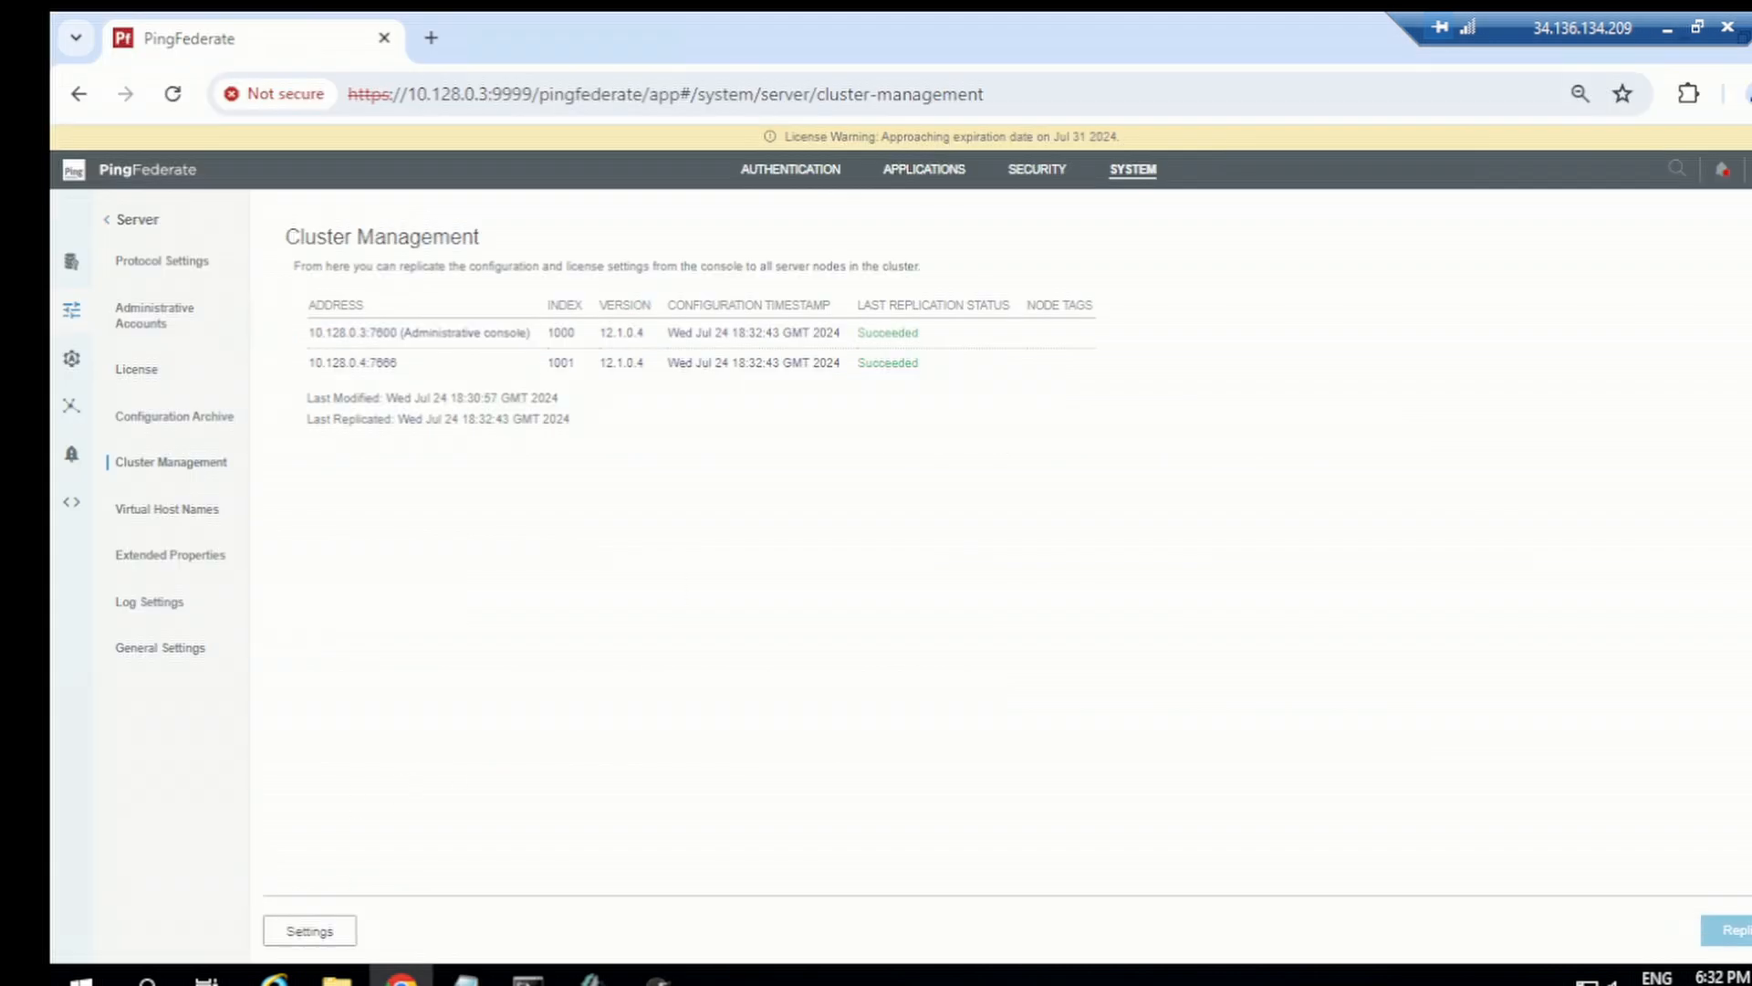
Step: Open a new incognito window, launch the SAML-tracer extension, and browse to the copied Salesforce SSO URL
{"action": "left_click", "coordinate": [1745, 94]}
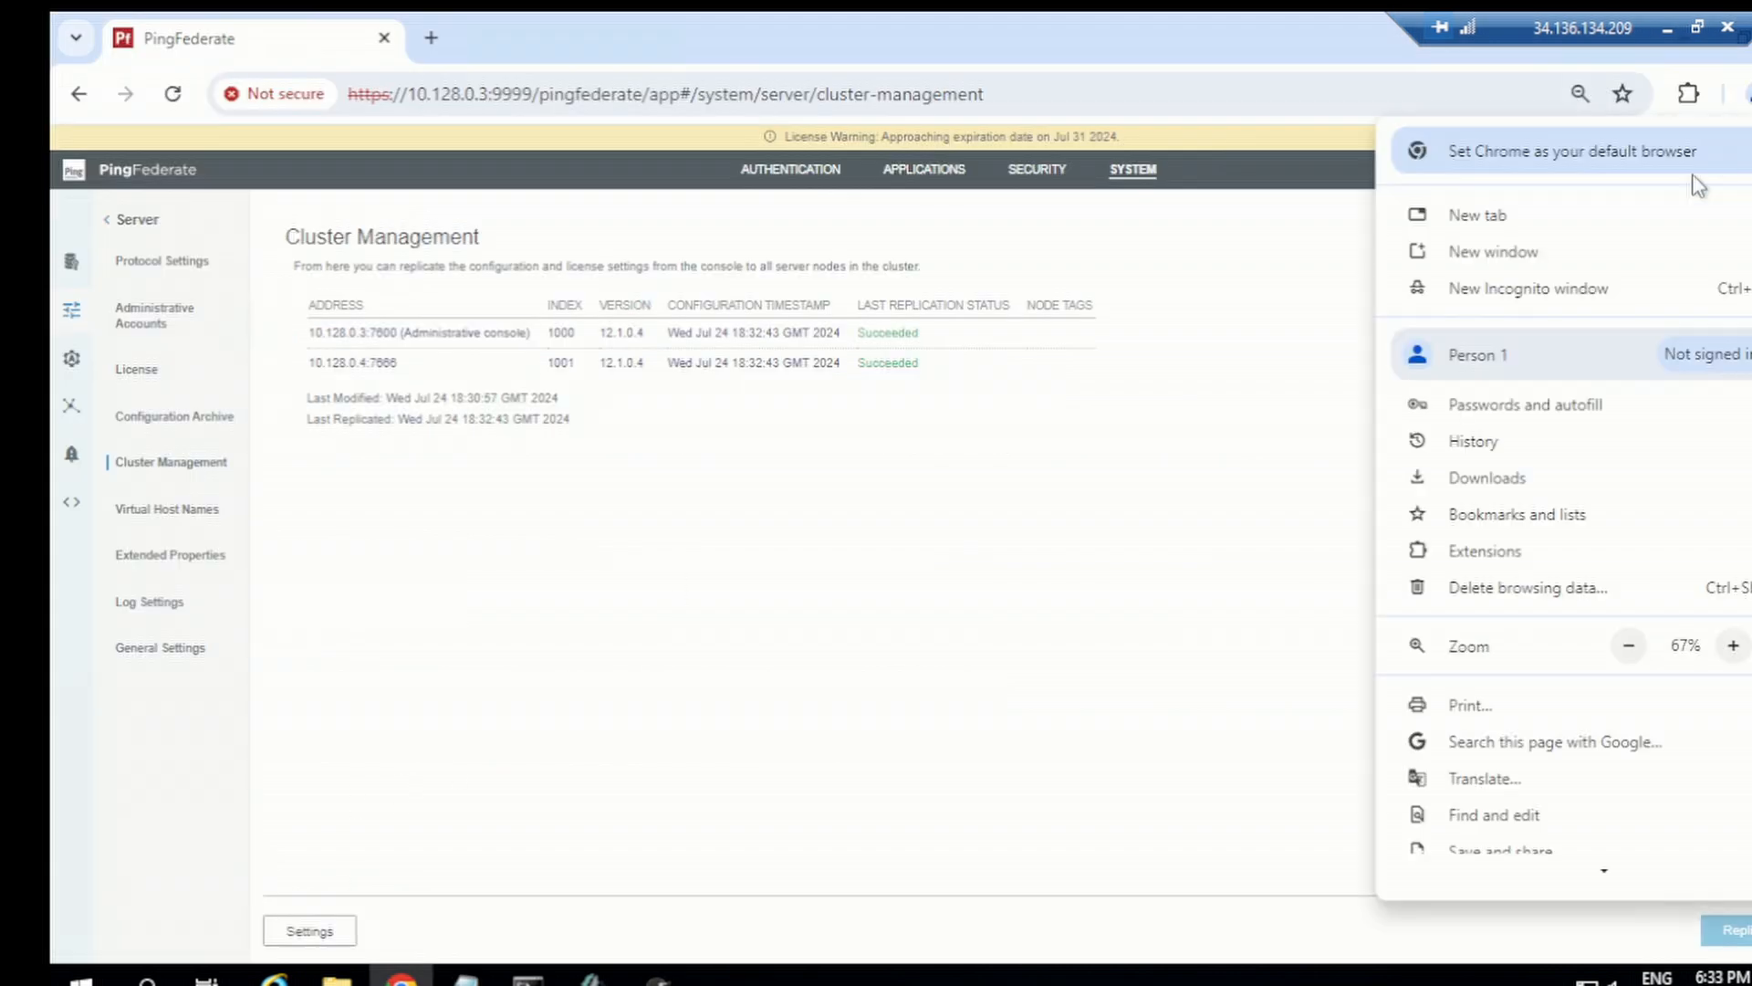
{"action": "left_click", "coordinate": [1526, 285]}
{"action": "left_click", "coordinate": [1599, 93]}
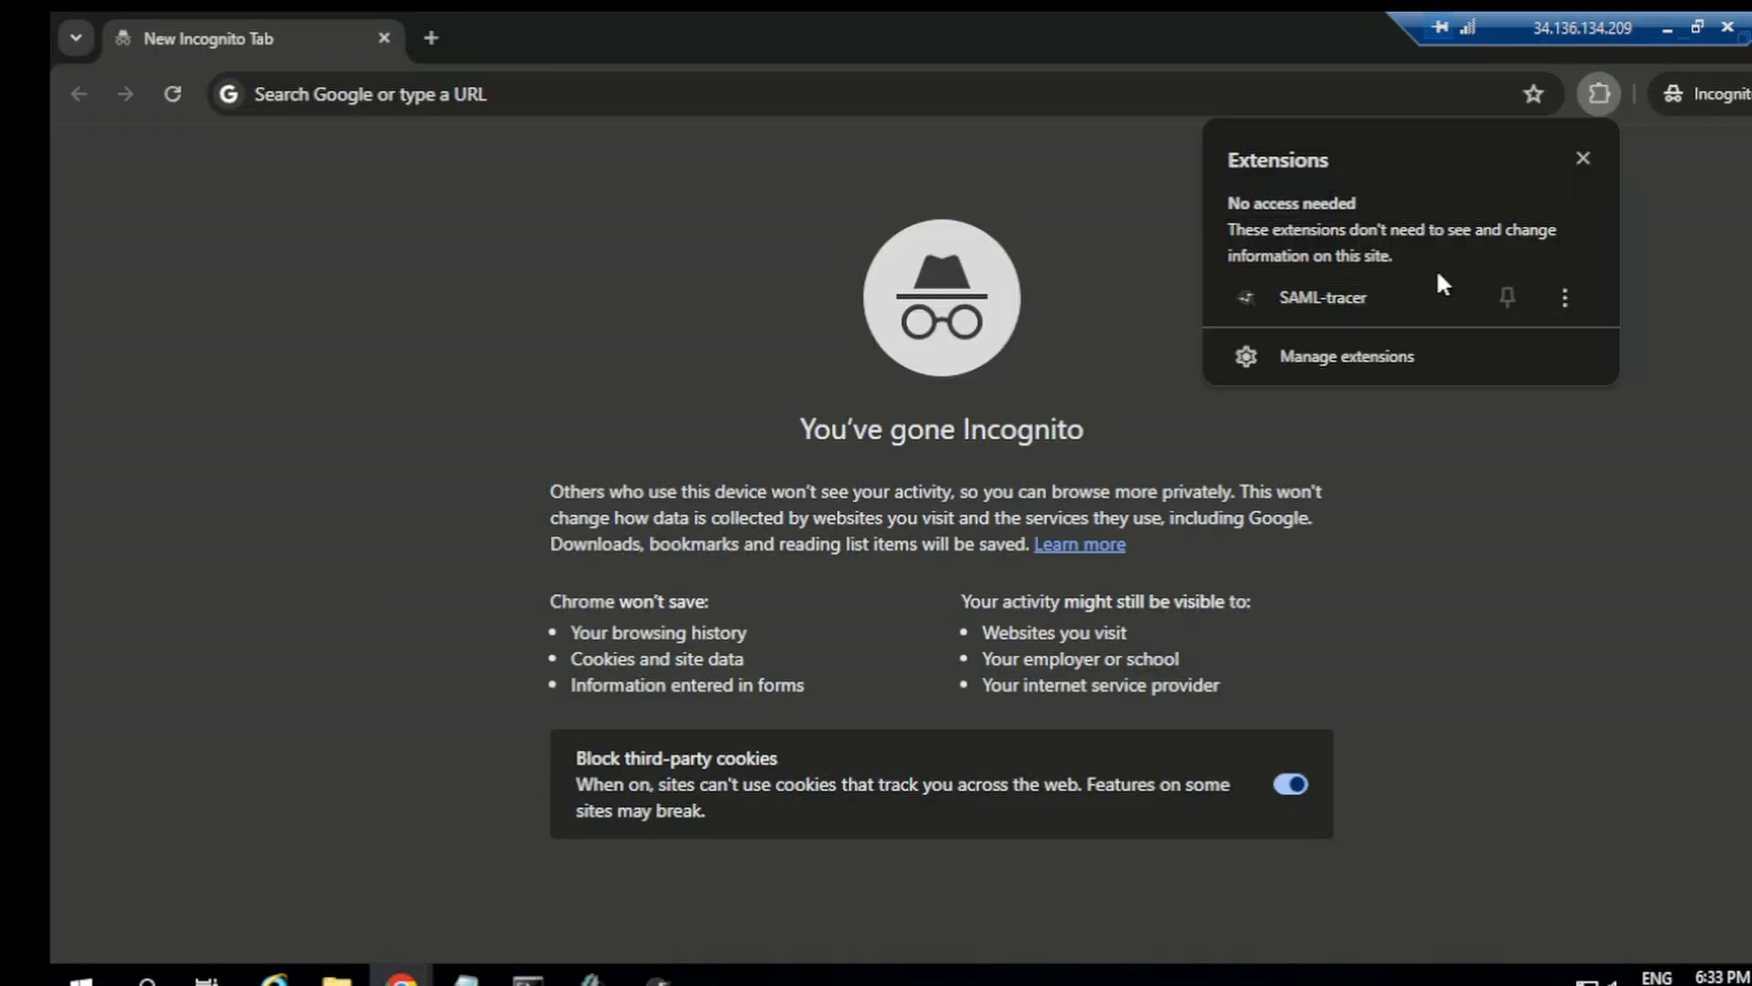
{"action": "left_click", "coordinate": [1371, 301]}
{"action": "left_click", "coordinate": [1369, 183]}
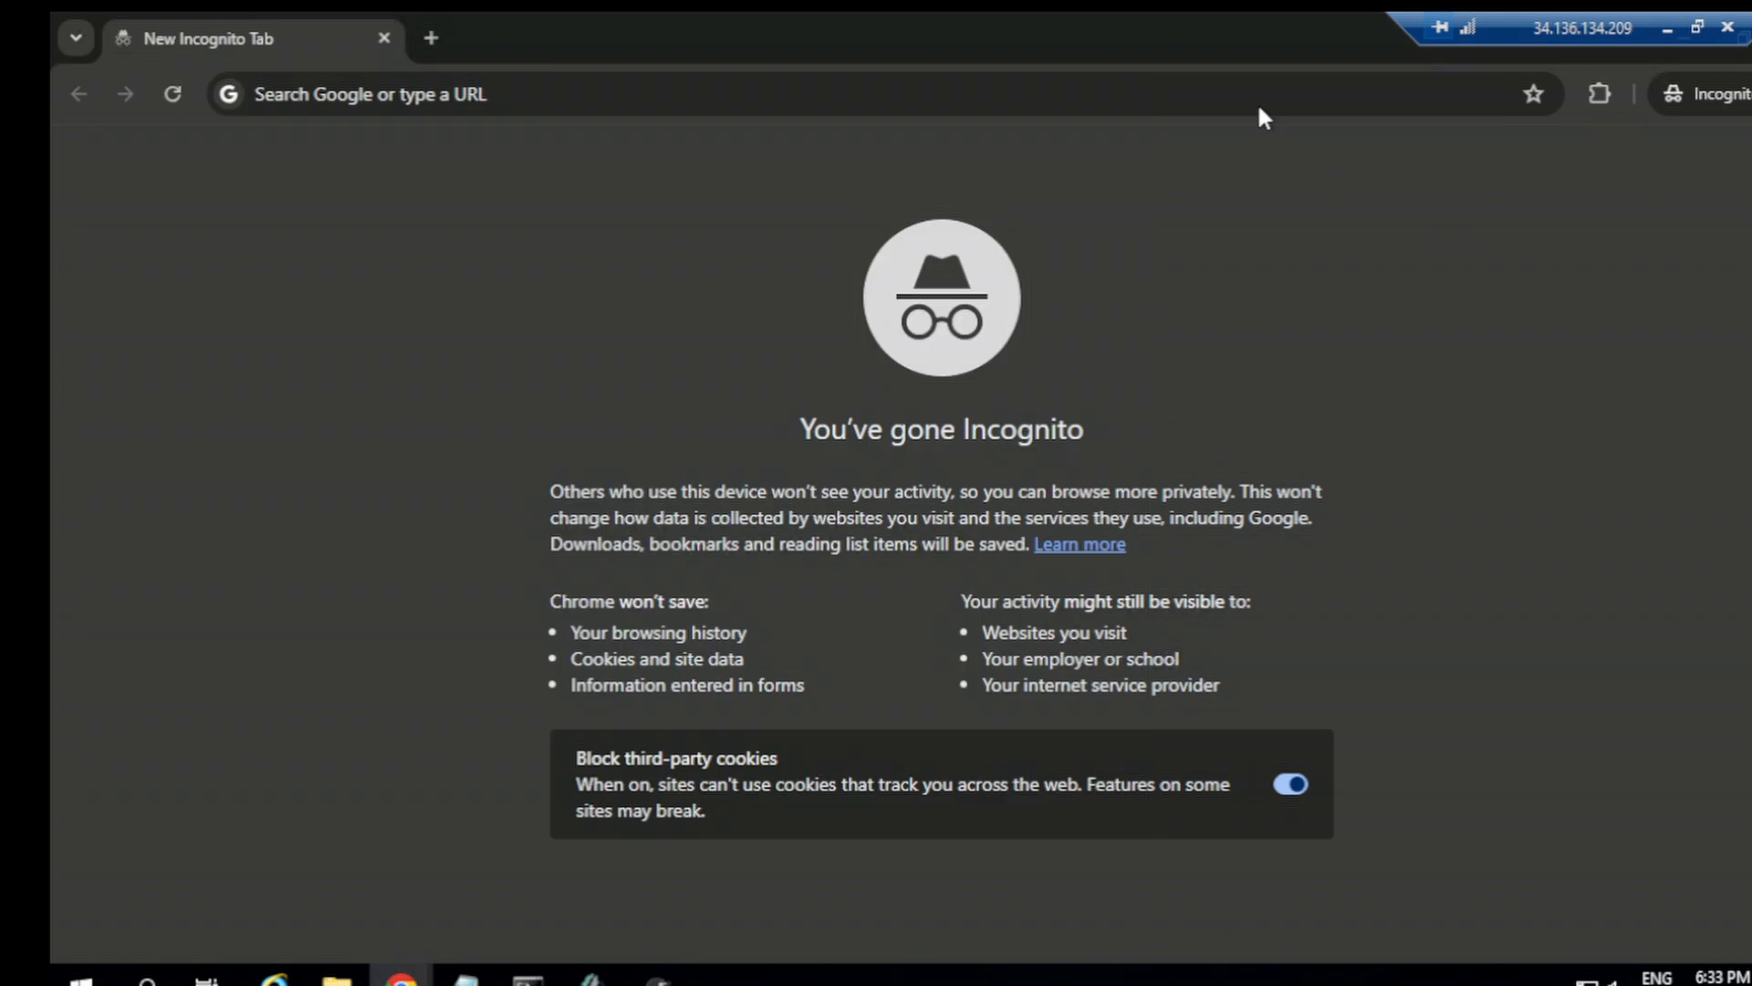
{"action": "left_click", "coordinate": [1259, 102]}
{"action": "key", "text": "ctrl+v"}
{"action": "key", "text": "Return"}
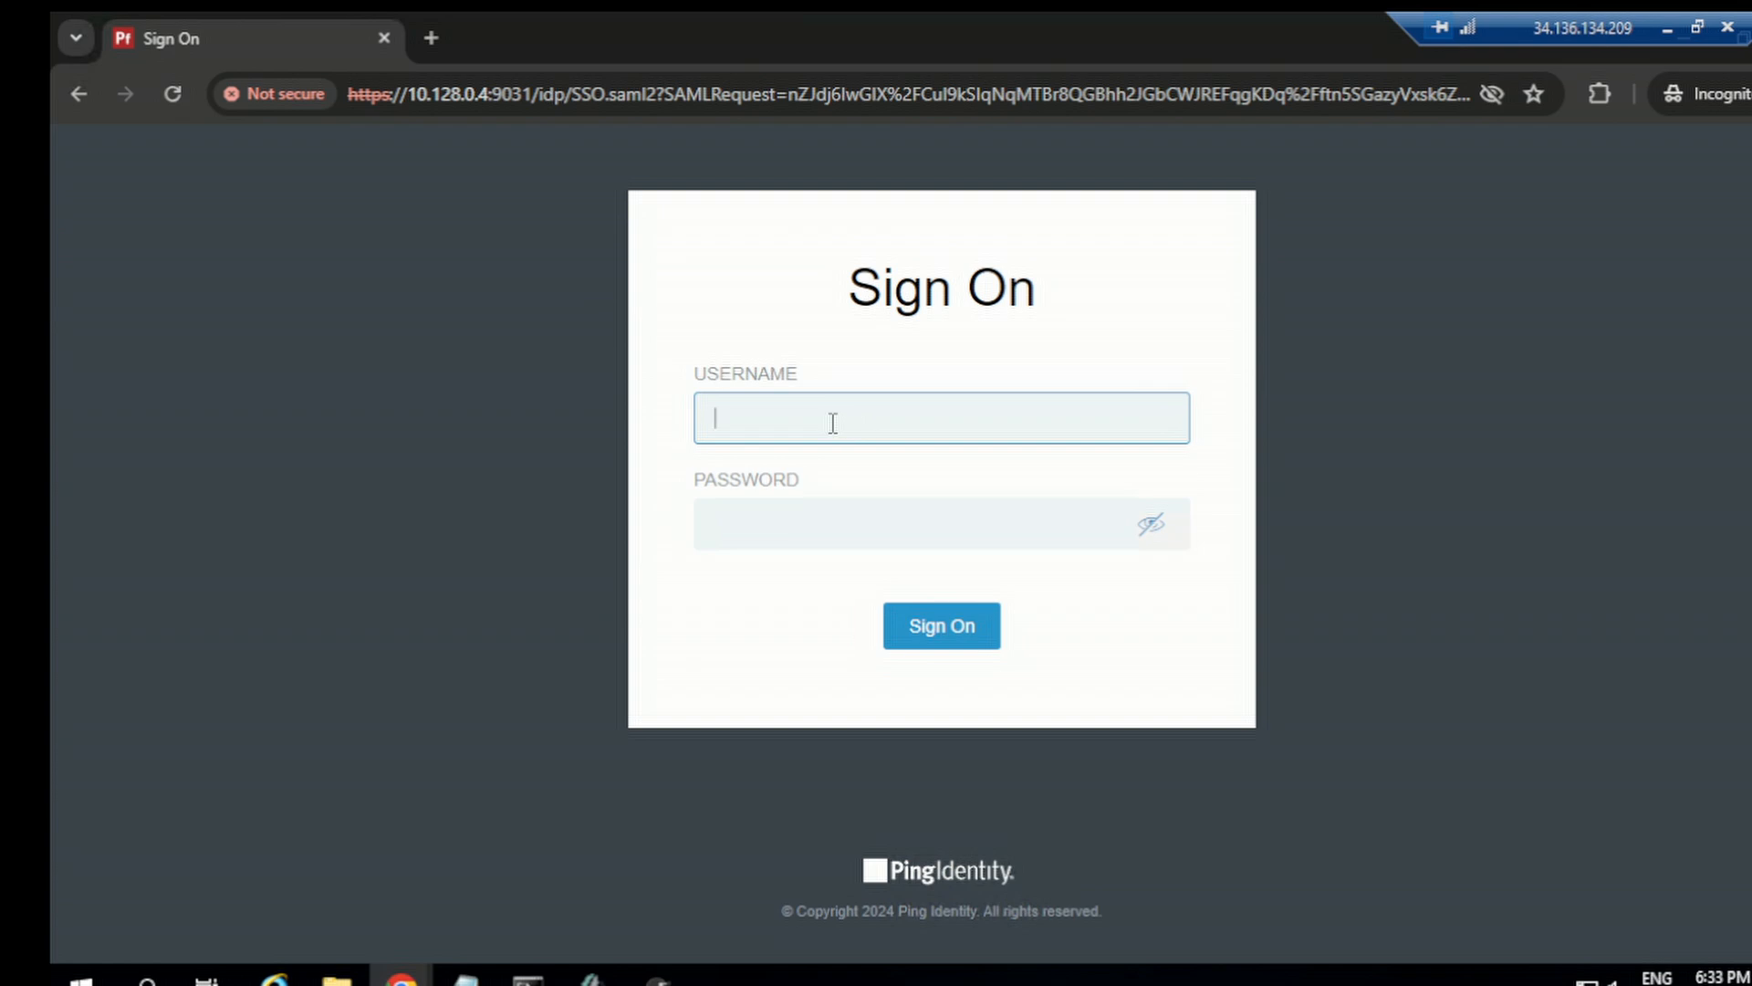
Step: Sign on with the OpenDJ test user's username and password copied from the user details notes
{"action": "mouse_move", "coordinate": [466, 973]}
{"action": "left_click", "coordinate": [424, 879]}
{"action": "scroll", "coordinate": [242, 698], "scroll_direction": "down", "scroll_amount": 2}
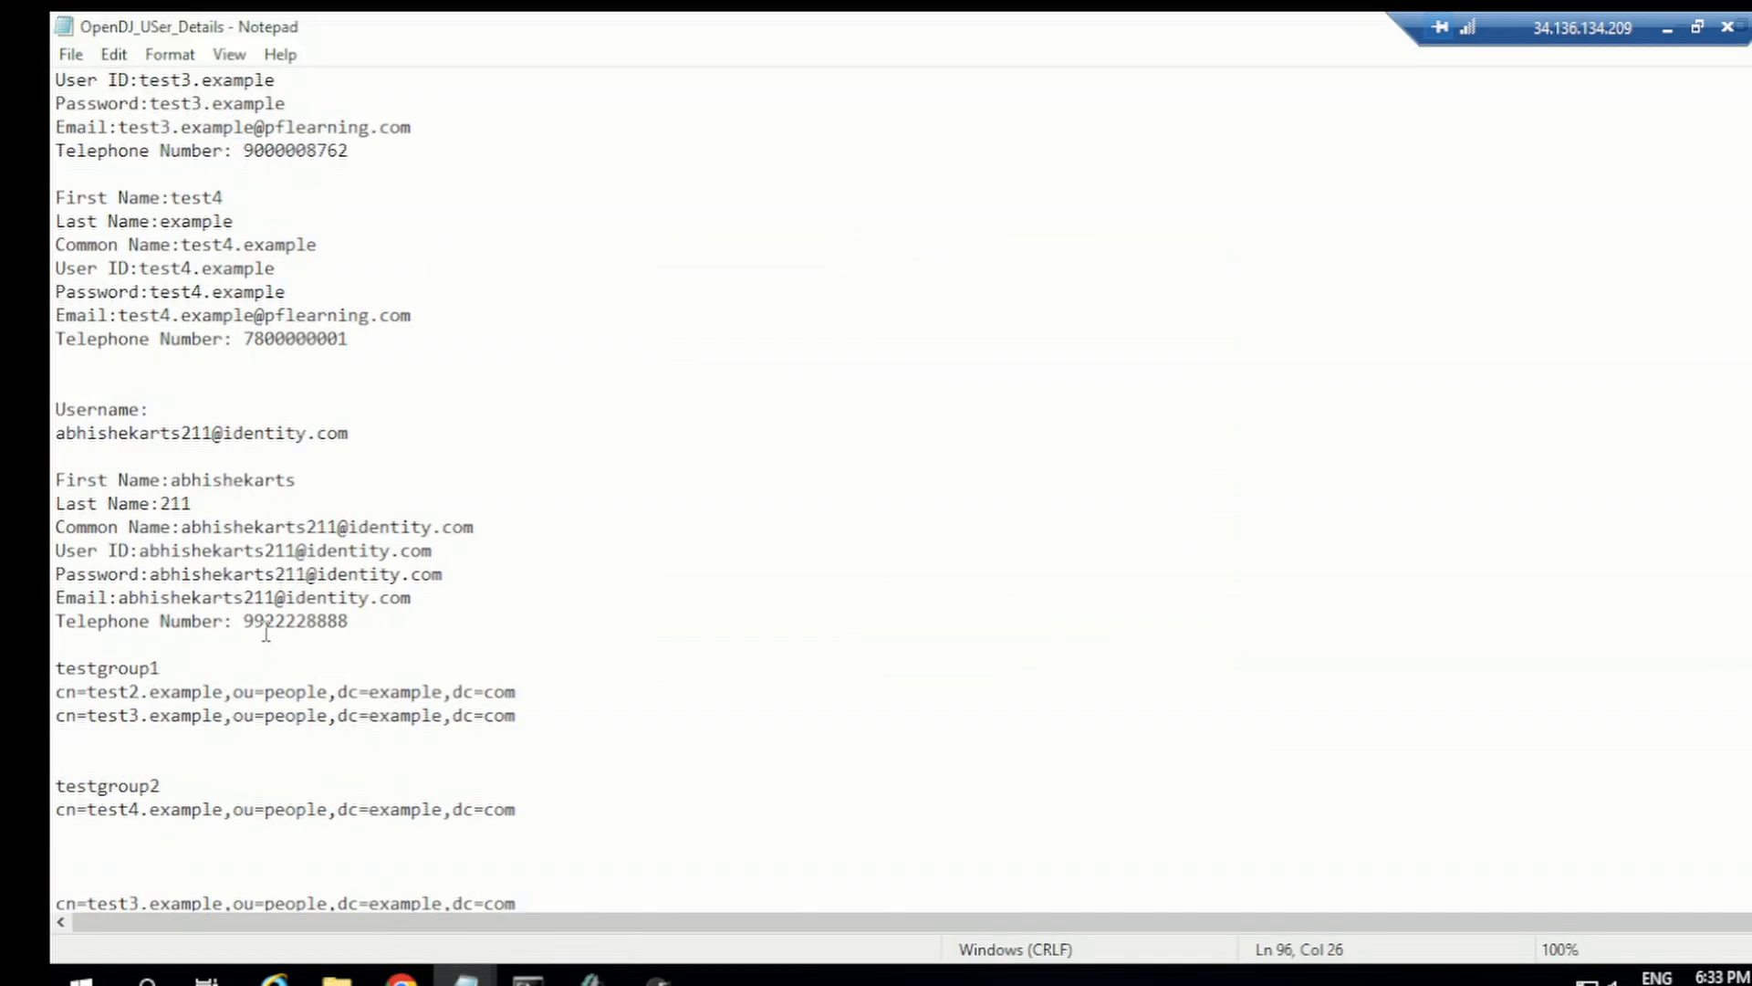
{"action": "scroll", "coordinate": [256, 625], "scroll_direction": "down", "scroll_amount": 2}
{"action": "scroll", "coordinate": [190, 438], "scroll_direction": "up", "scroll_amount": 1}
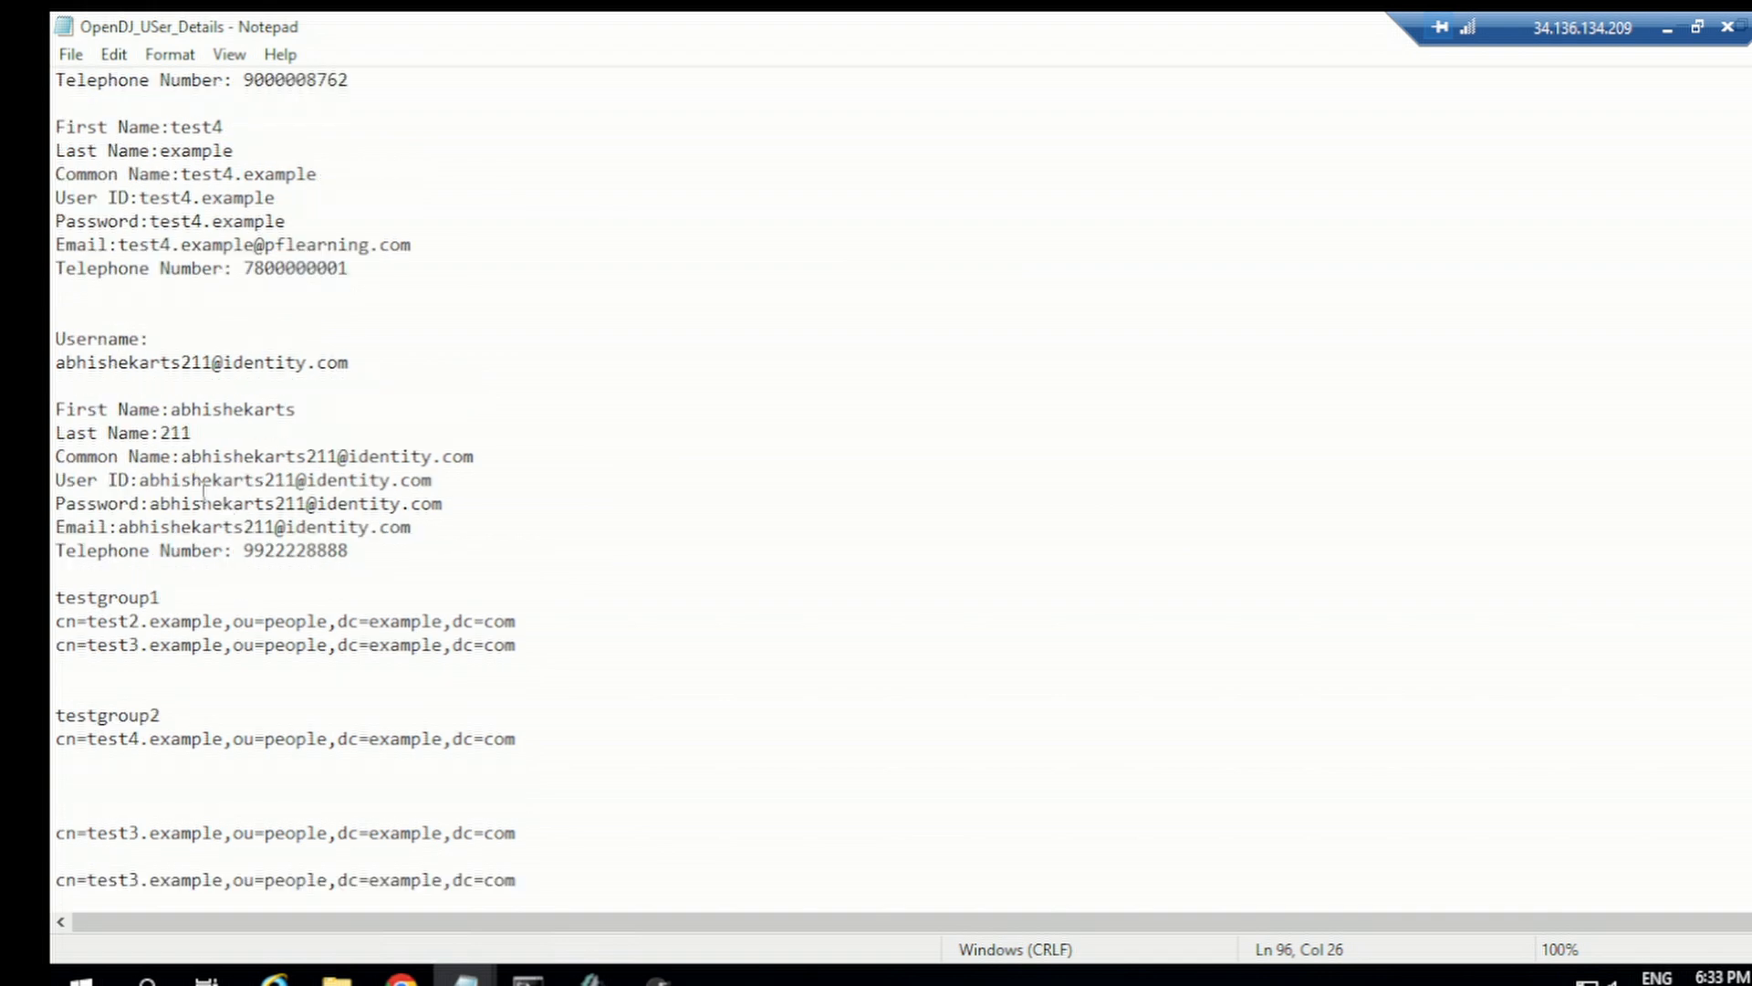
{"action": "left_click_drag", "start_coordinate": [145, 481], "coordinate": [462, 489]}
{"action": "key", "text": "ctrl+c"}
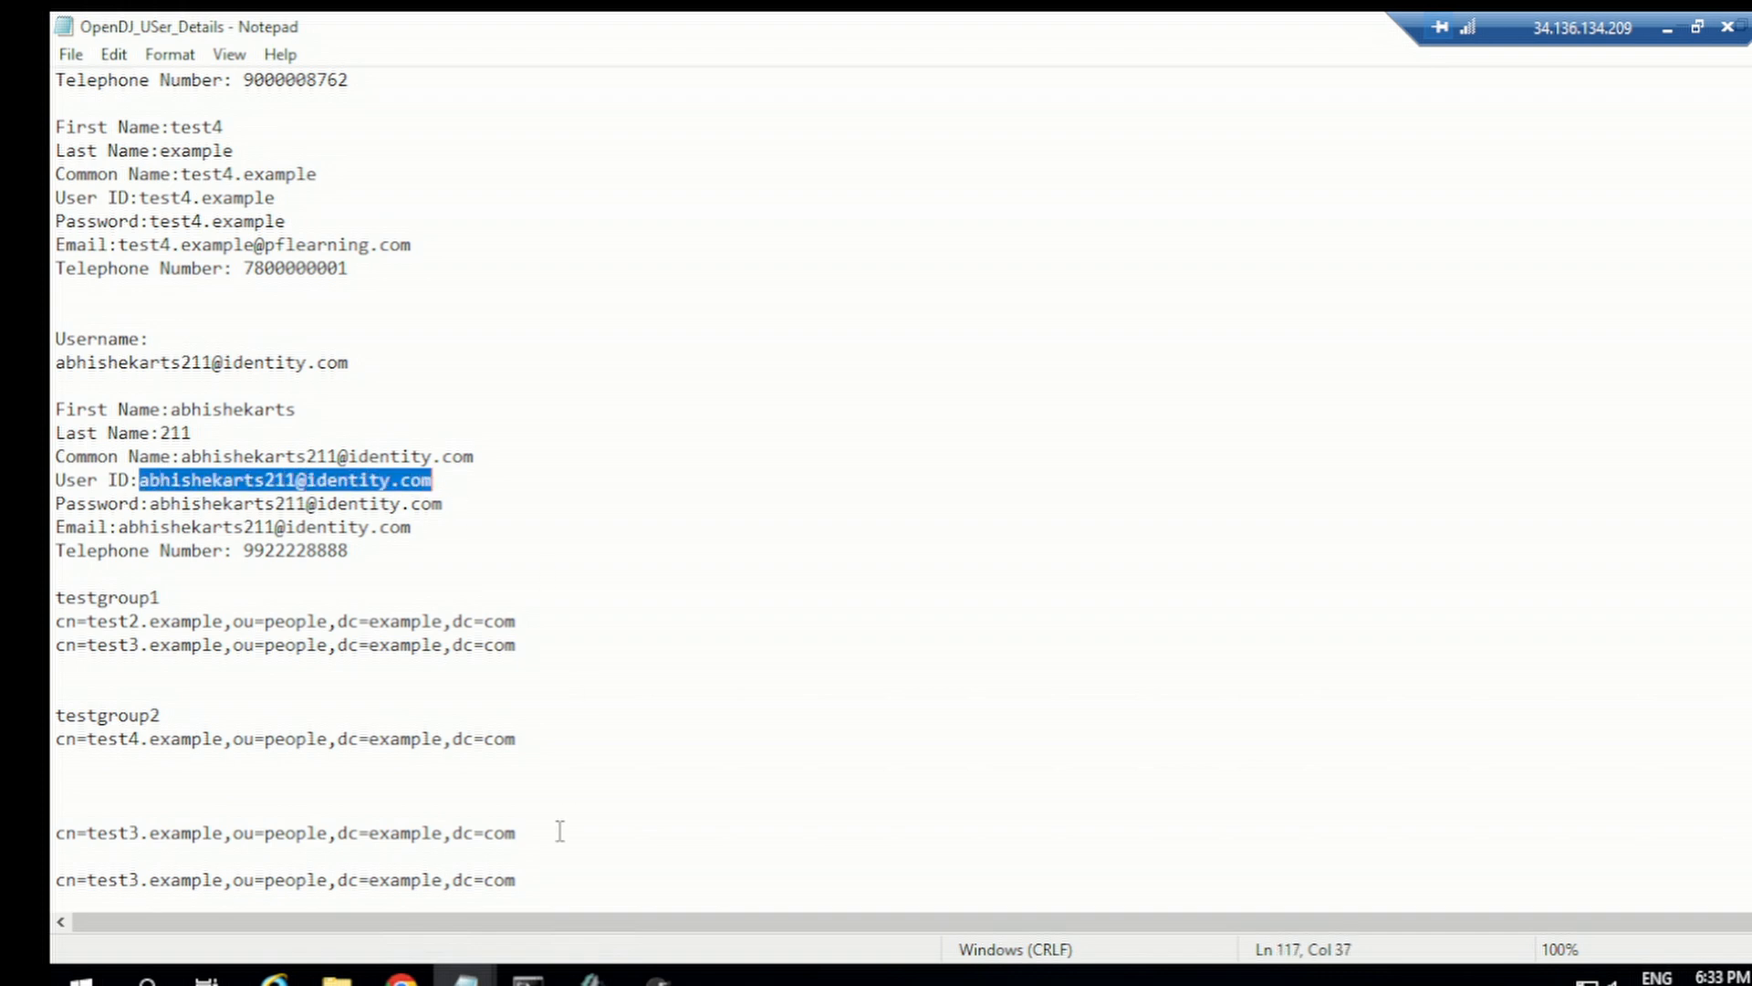
{"action": "left_click", "coordinate": [402, 980]}
{"action": "left_click", "coordinate": [548, 890]}
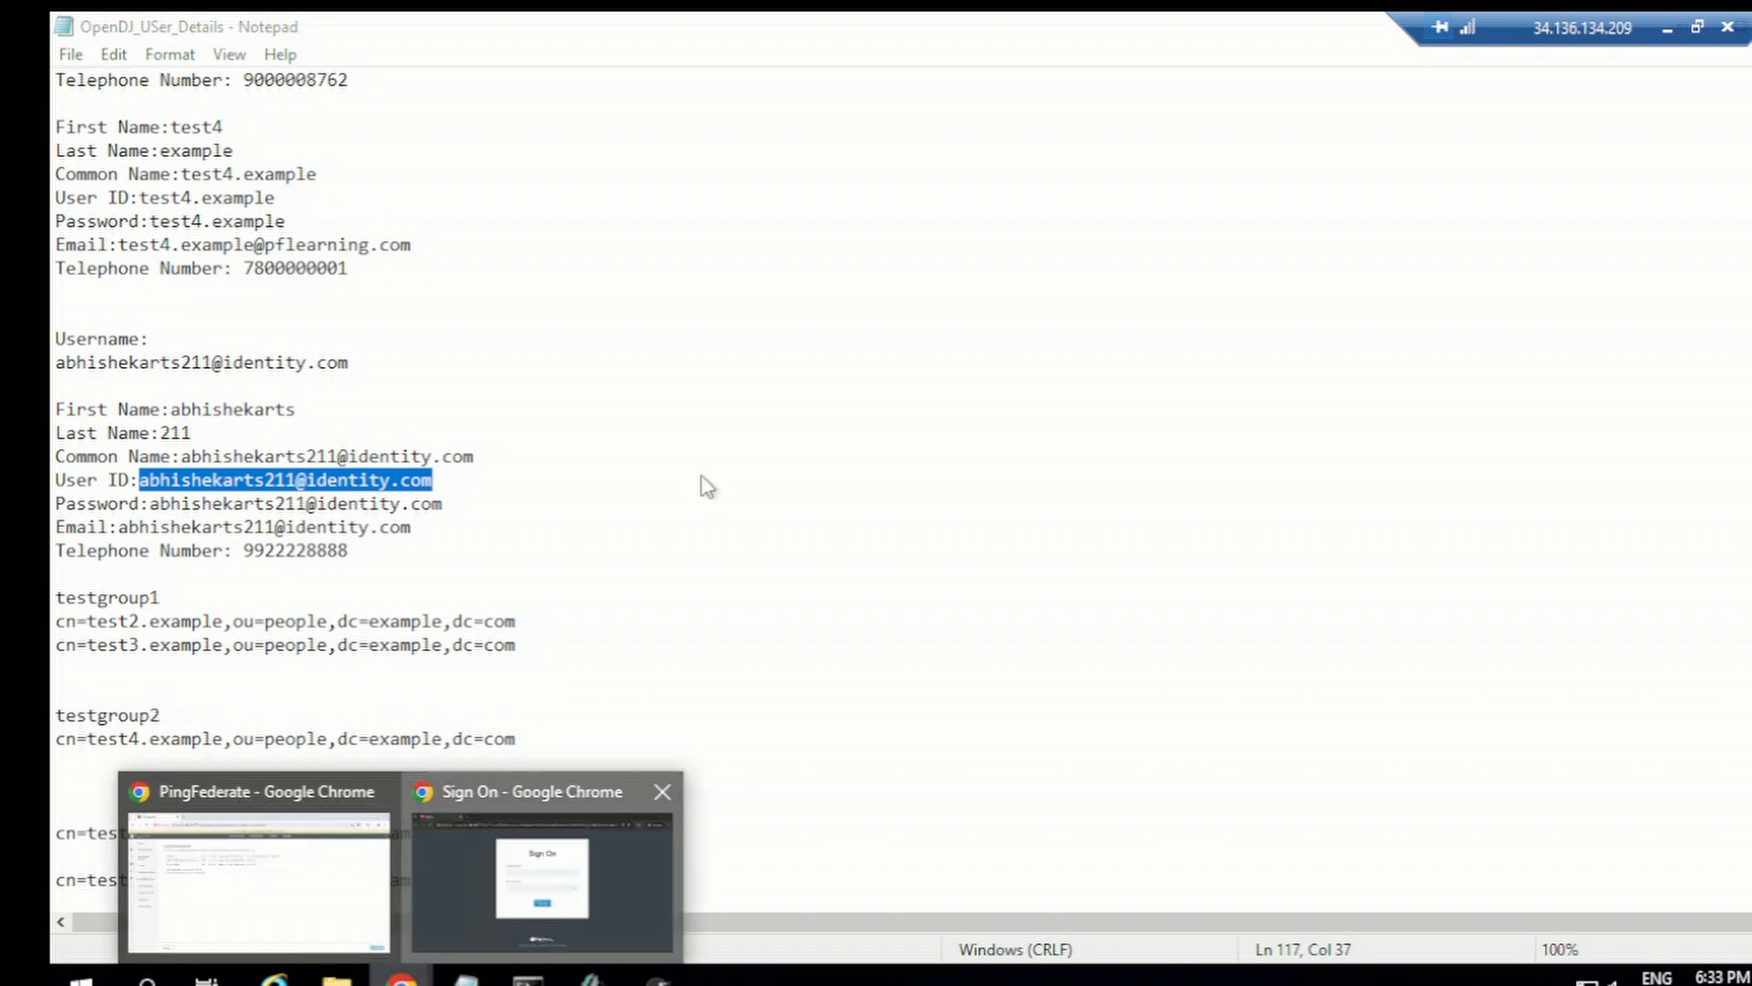
{"action": "key", "text": "ctrl+v"}
{"action": "left_click", "coordinate": [795, 527]}
{"action": "key", "text": "ctrl+v"}
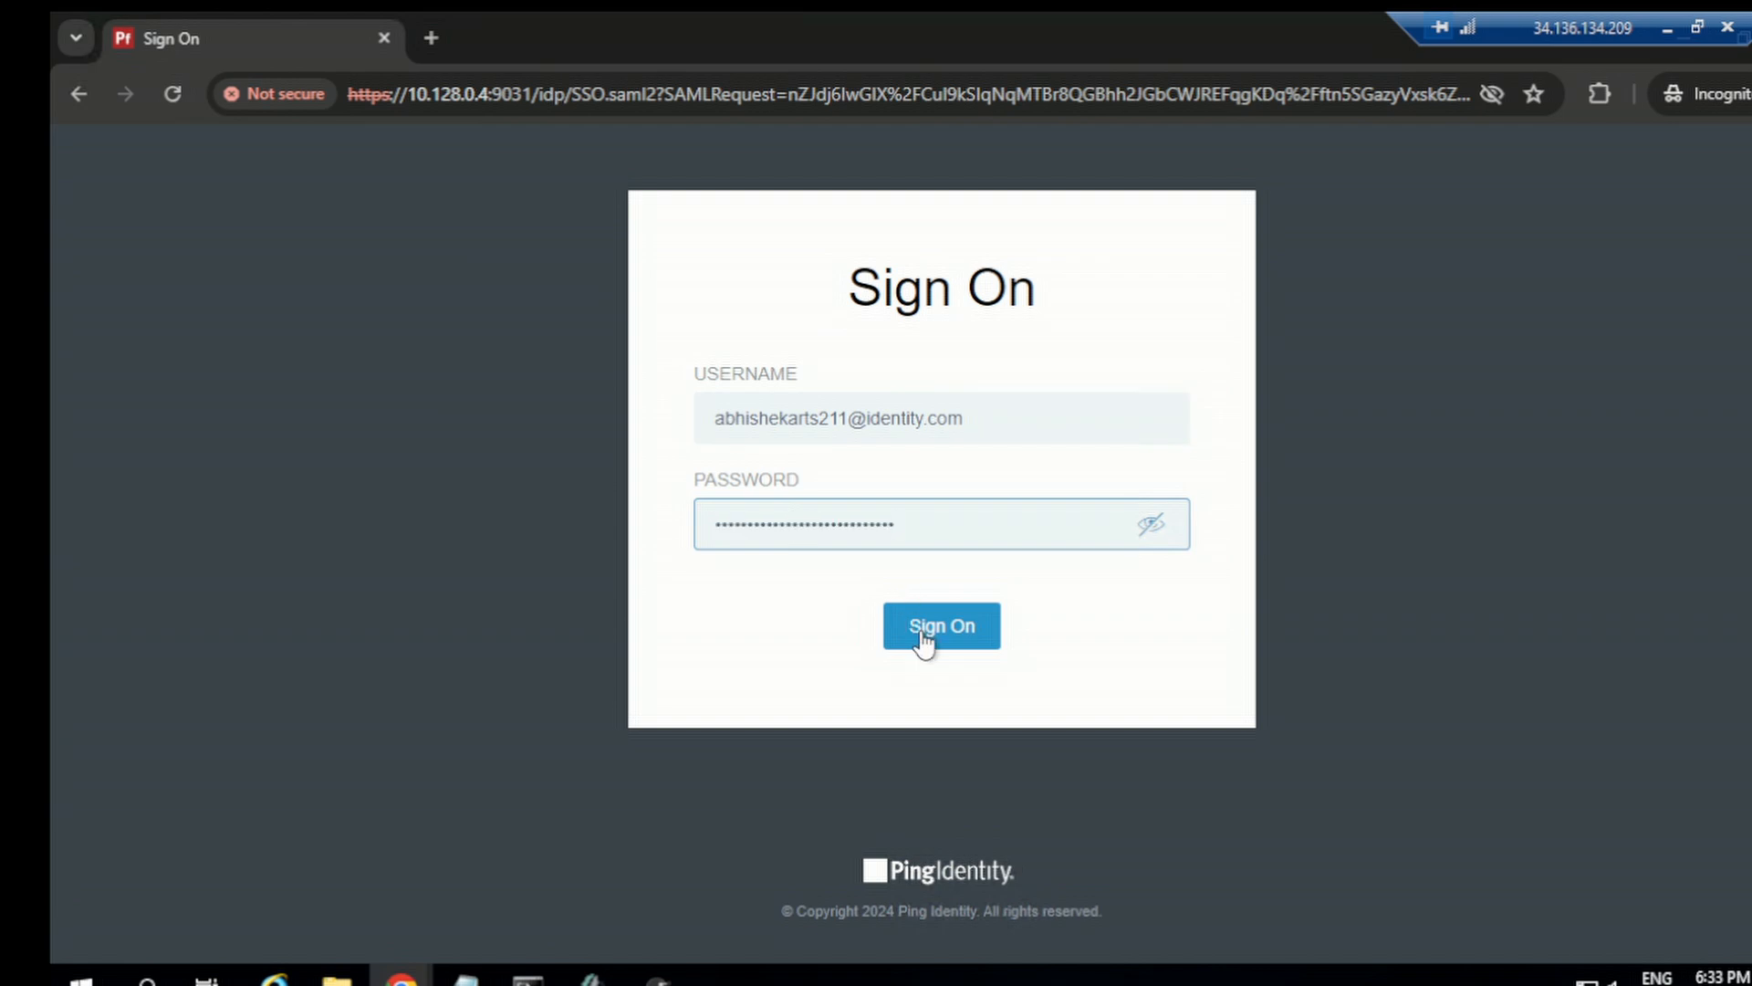
{"action": "left_click", "coordinate": [923, 640]}
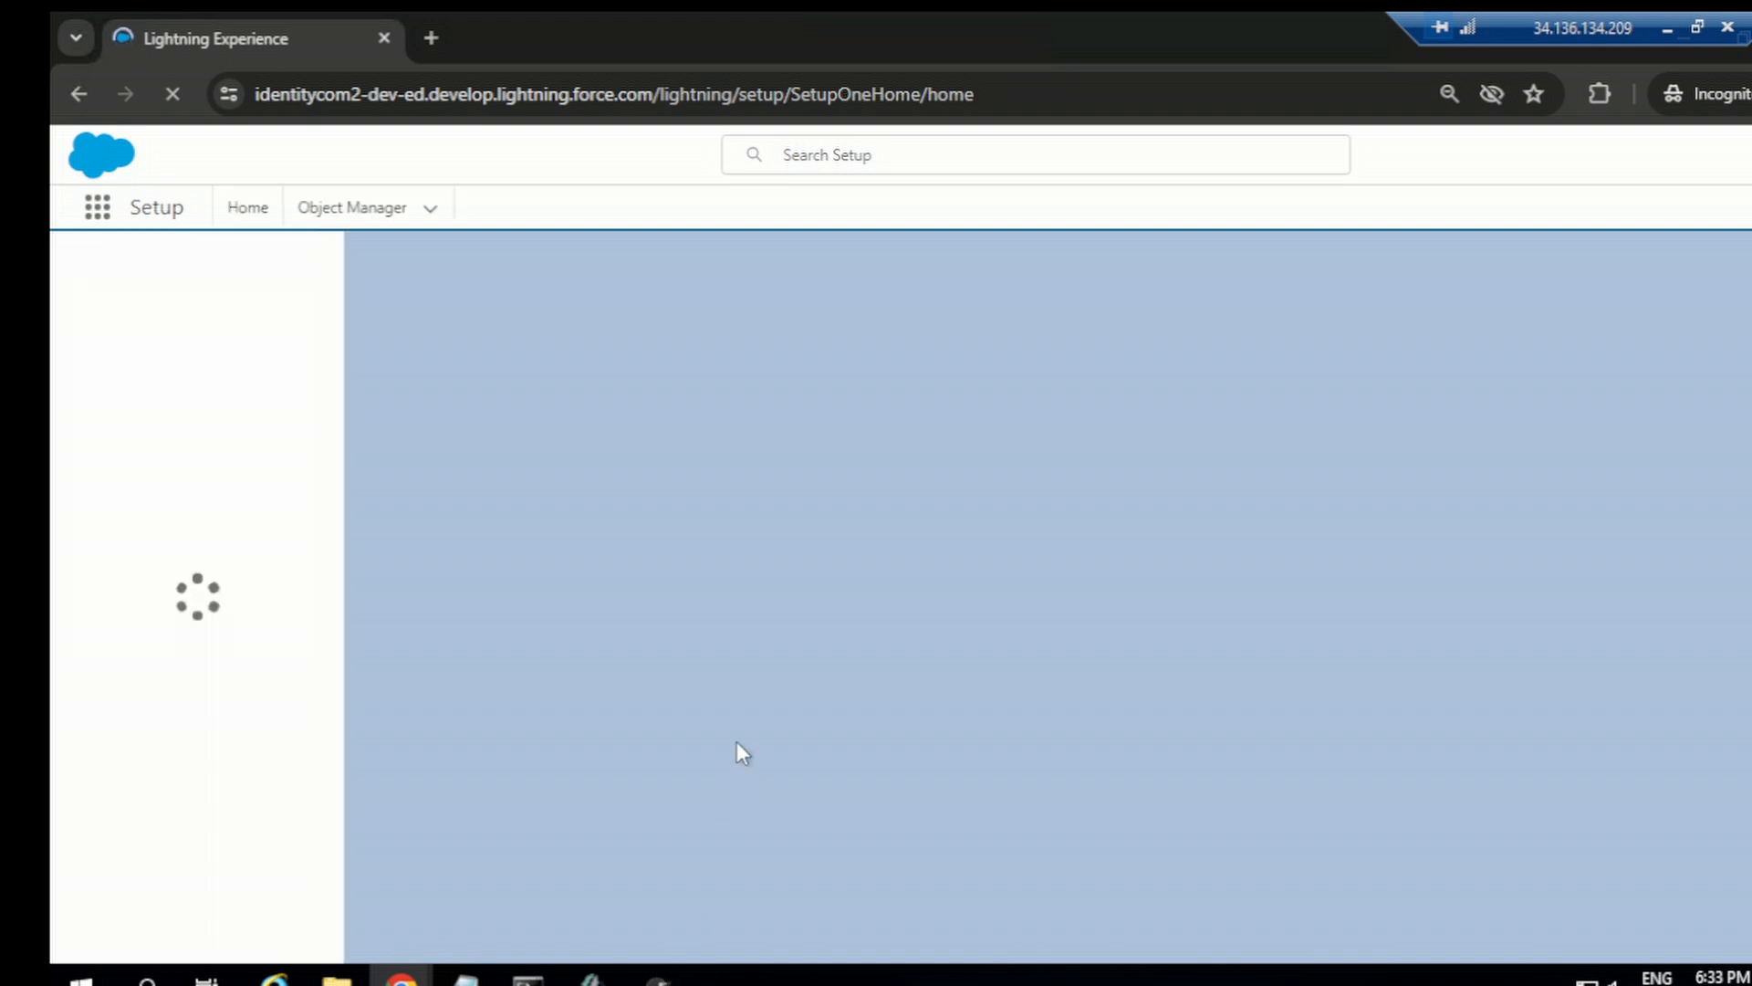
Step: Bring up the SAML-tracer window and open the captured SAML authentication request sent to the PingFederate IdP
{"action": "mouse_move", "coordinate": [658, 976]}
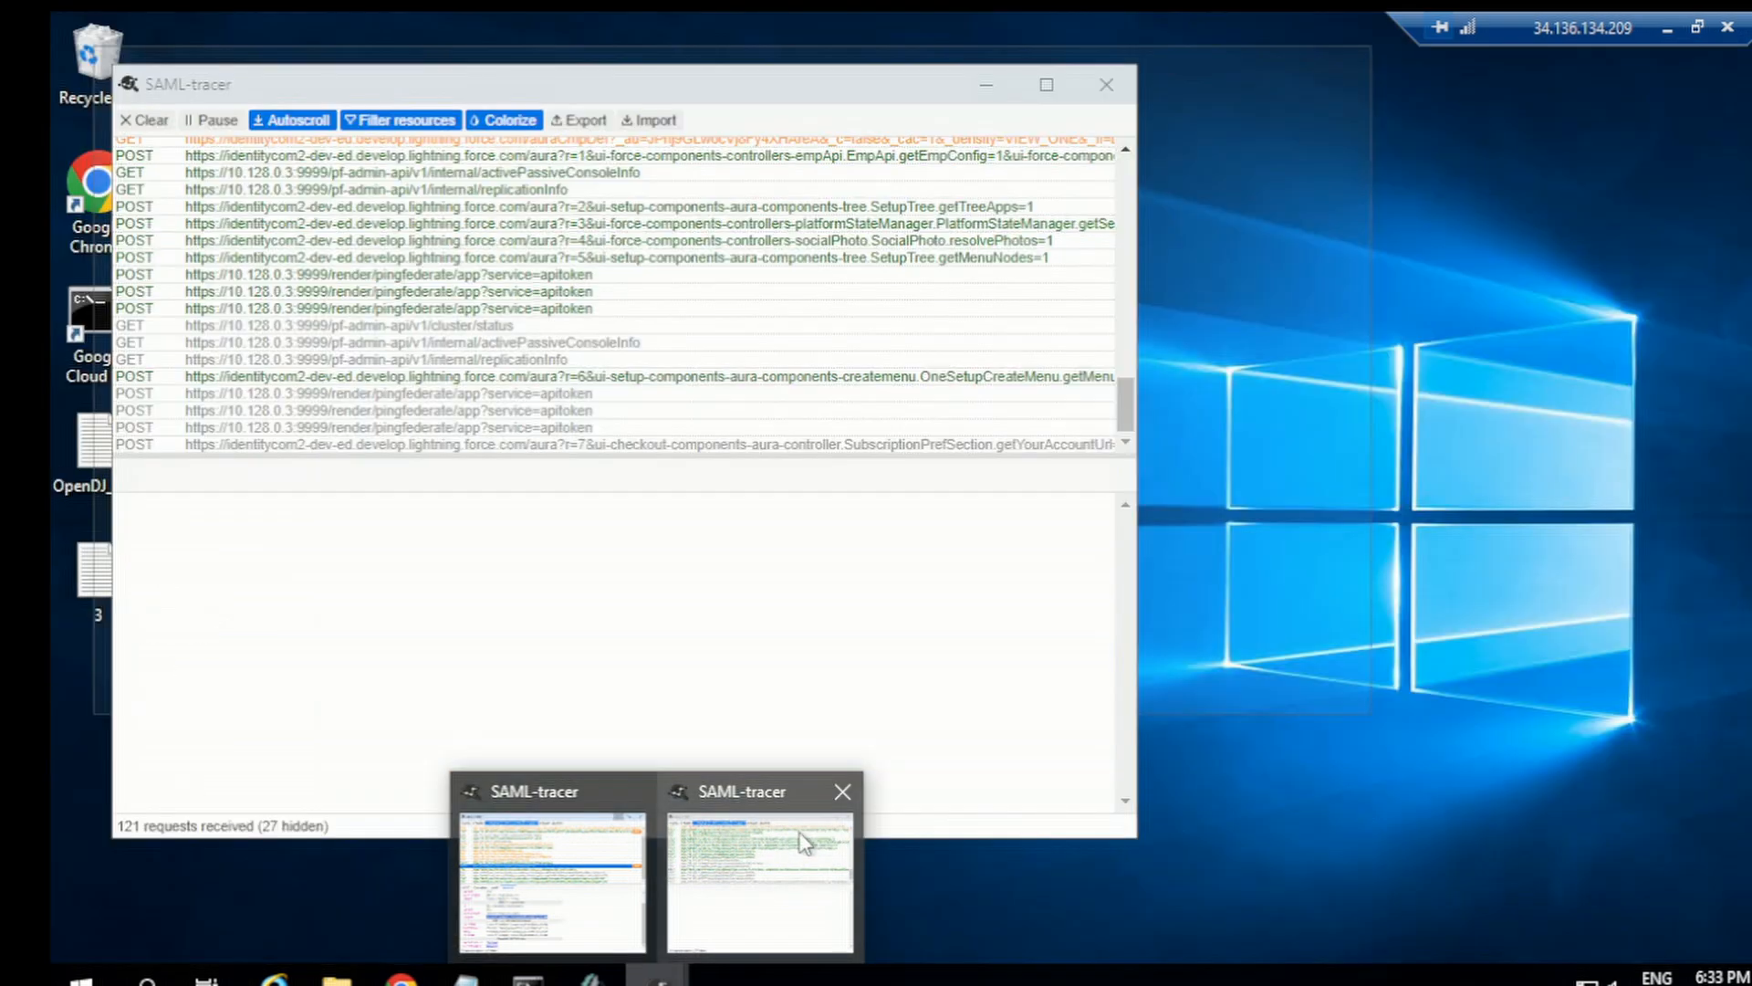
{"action": "left_click", "coordinate": [790, 853]}
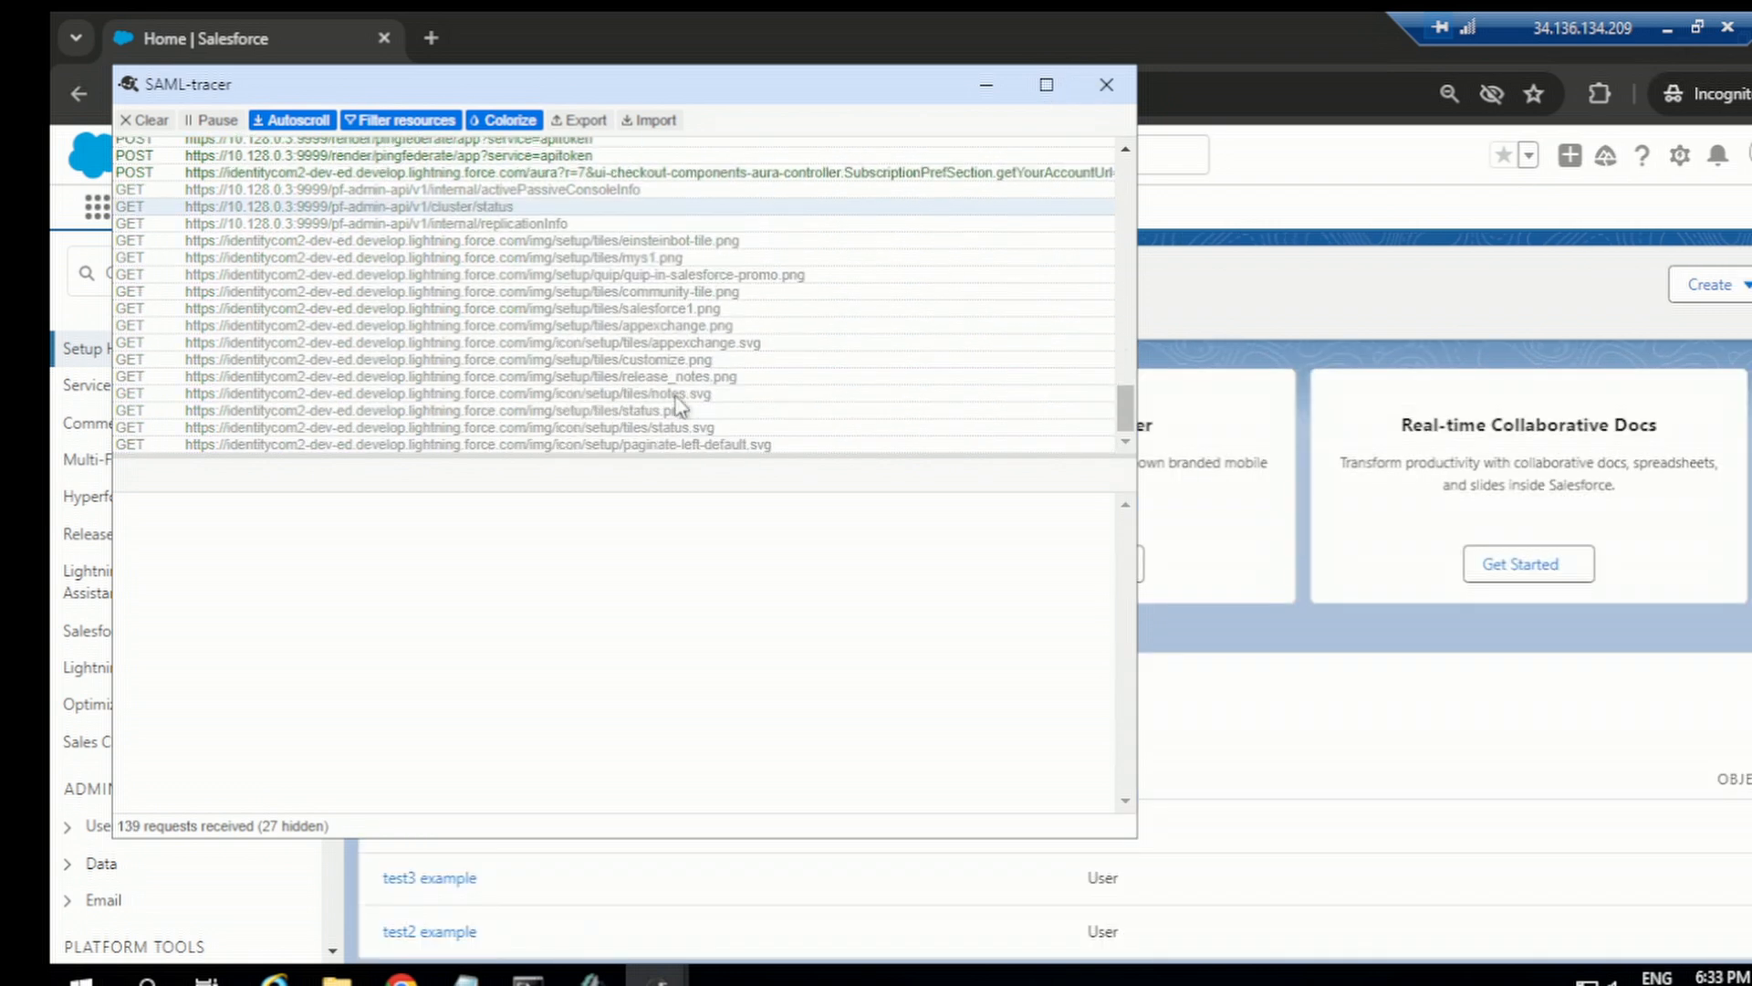
{"action": "scroll", "coordinate": [678, 406], "scroll_direction": "up", "scroll_amount": 2}
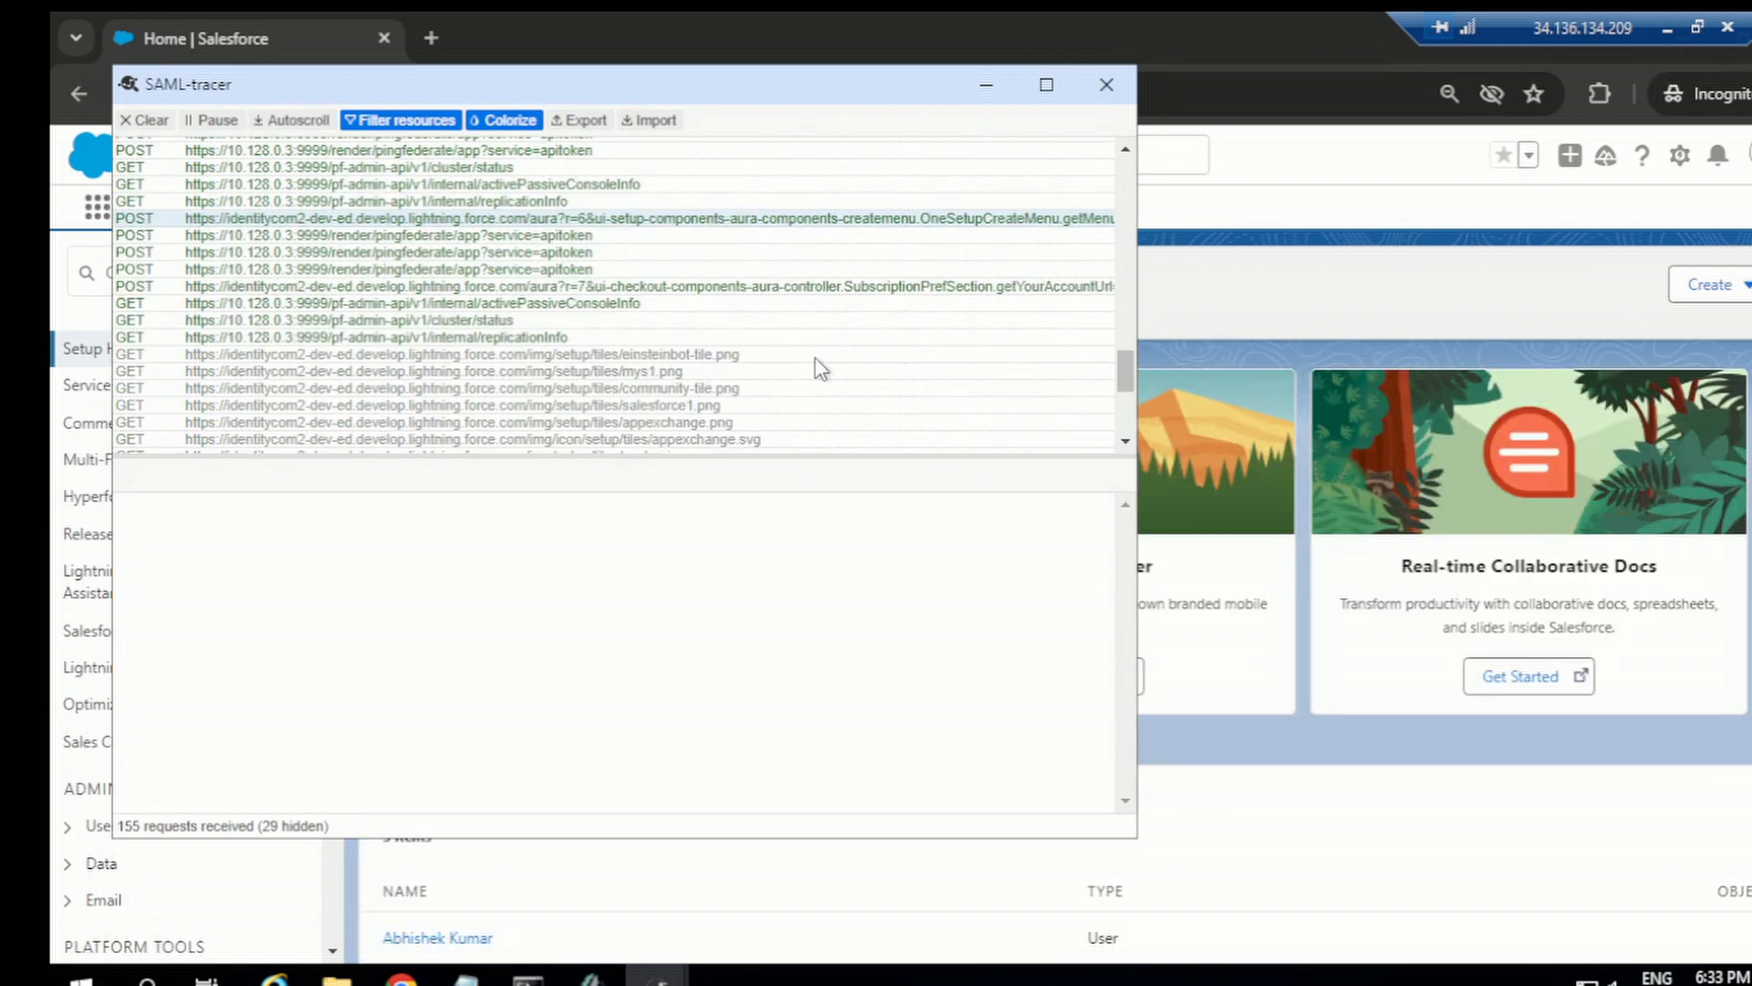
{"action": "scroll", "coordinate": [822, 347], "scroll_direction": "up", "scroll_amount": 6}
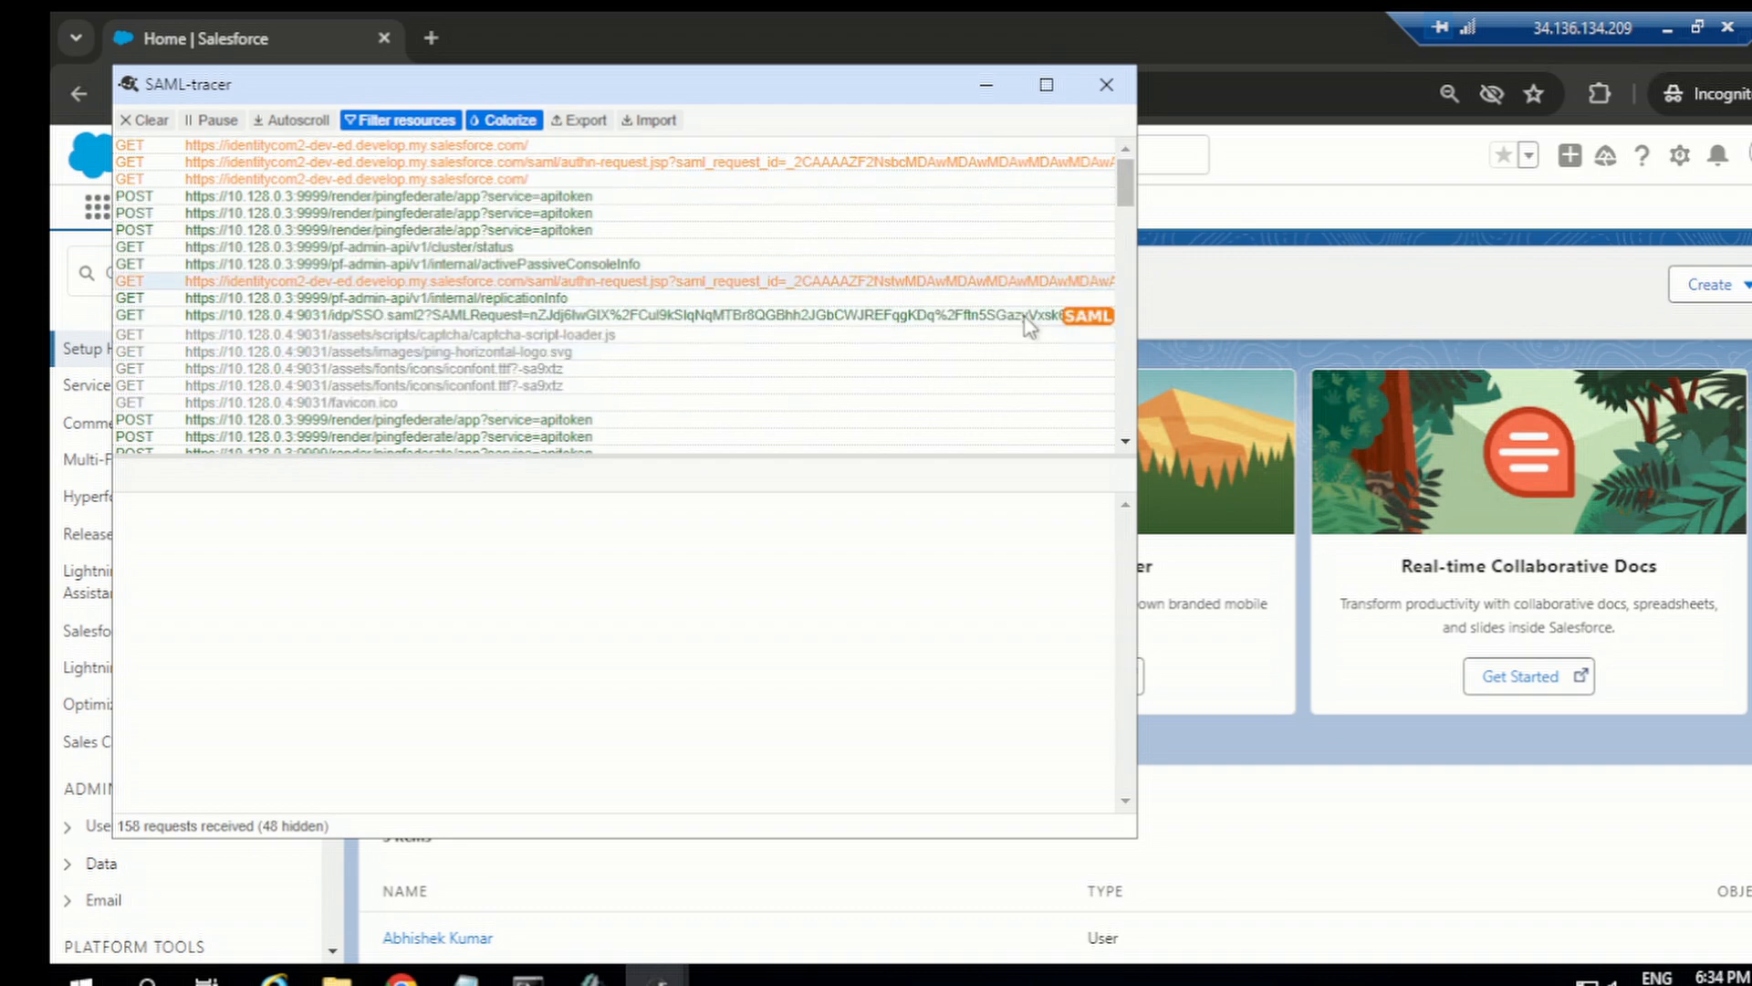
{"action": "left_click", "coordinate": [1030, 315]}
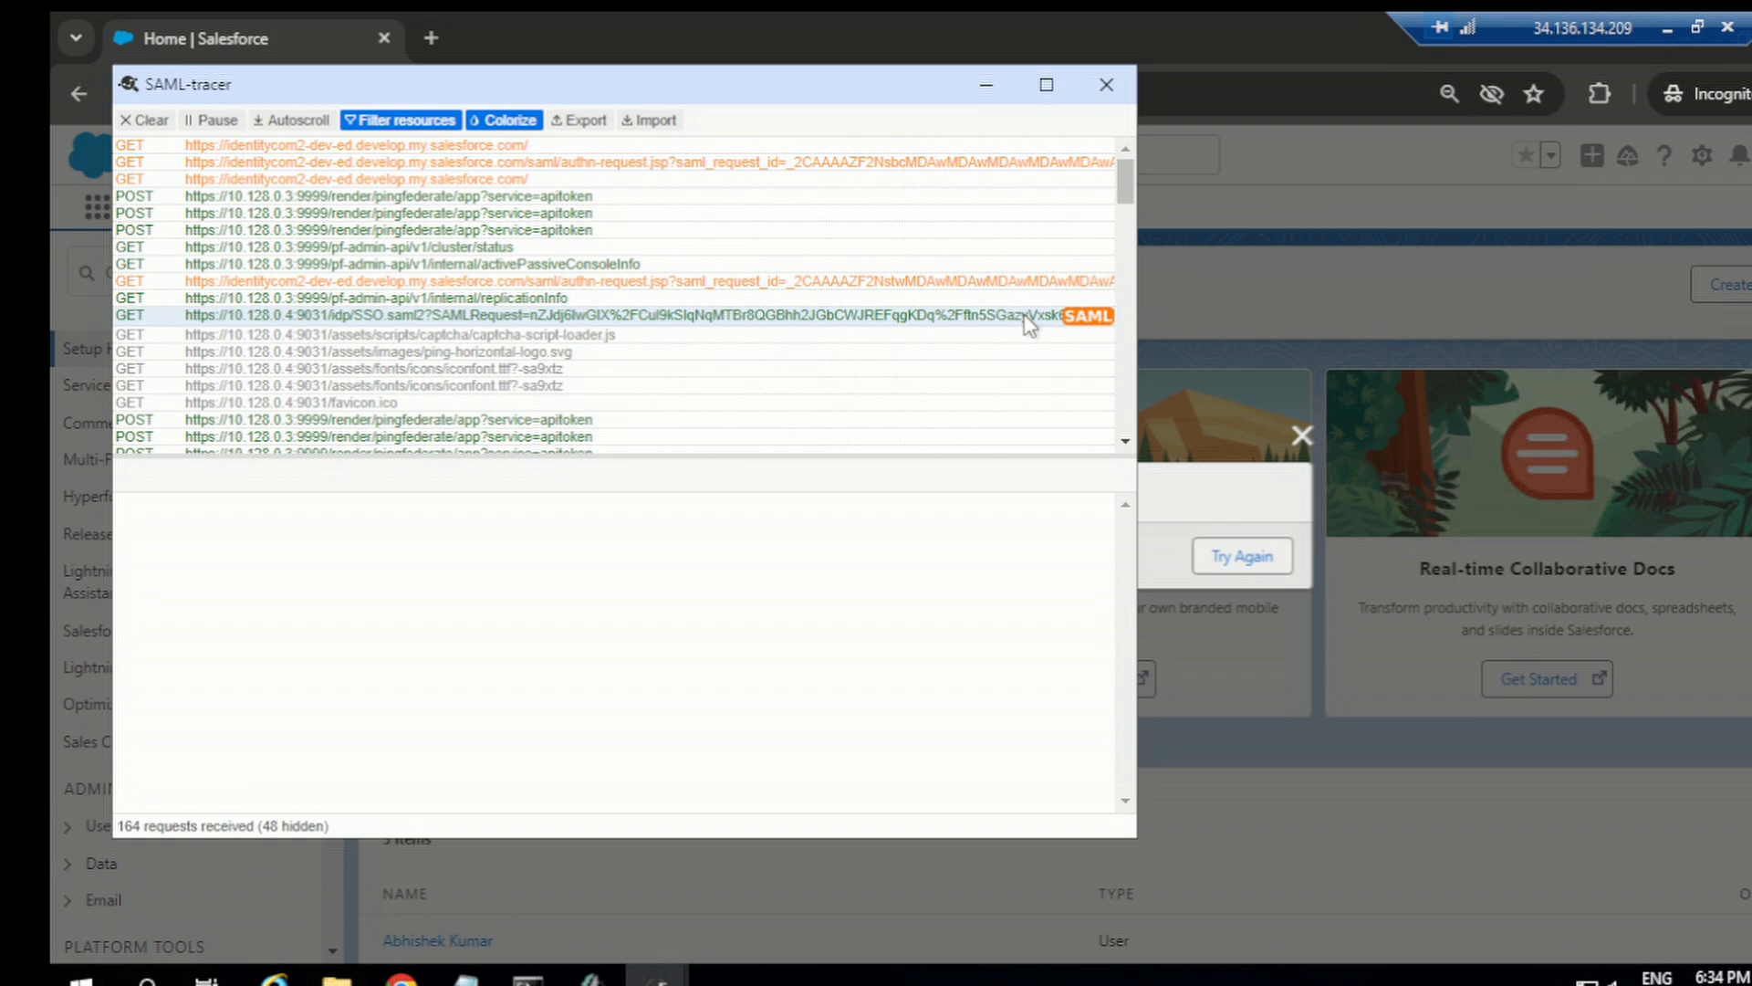
{"action": "left_click", "coordinate": [1004, 319]}
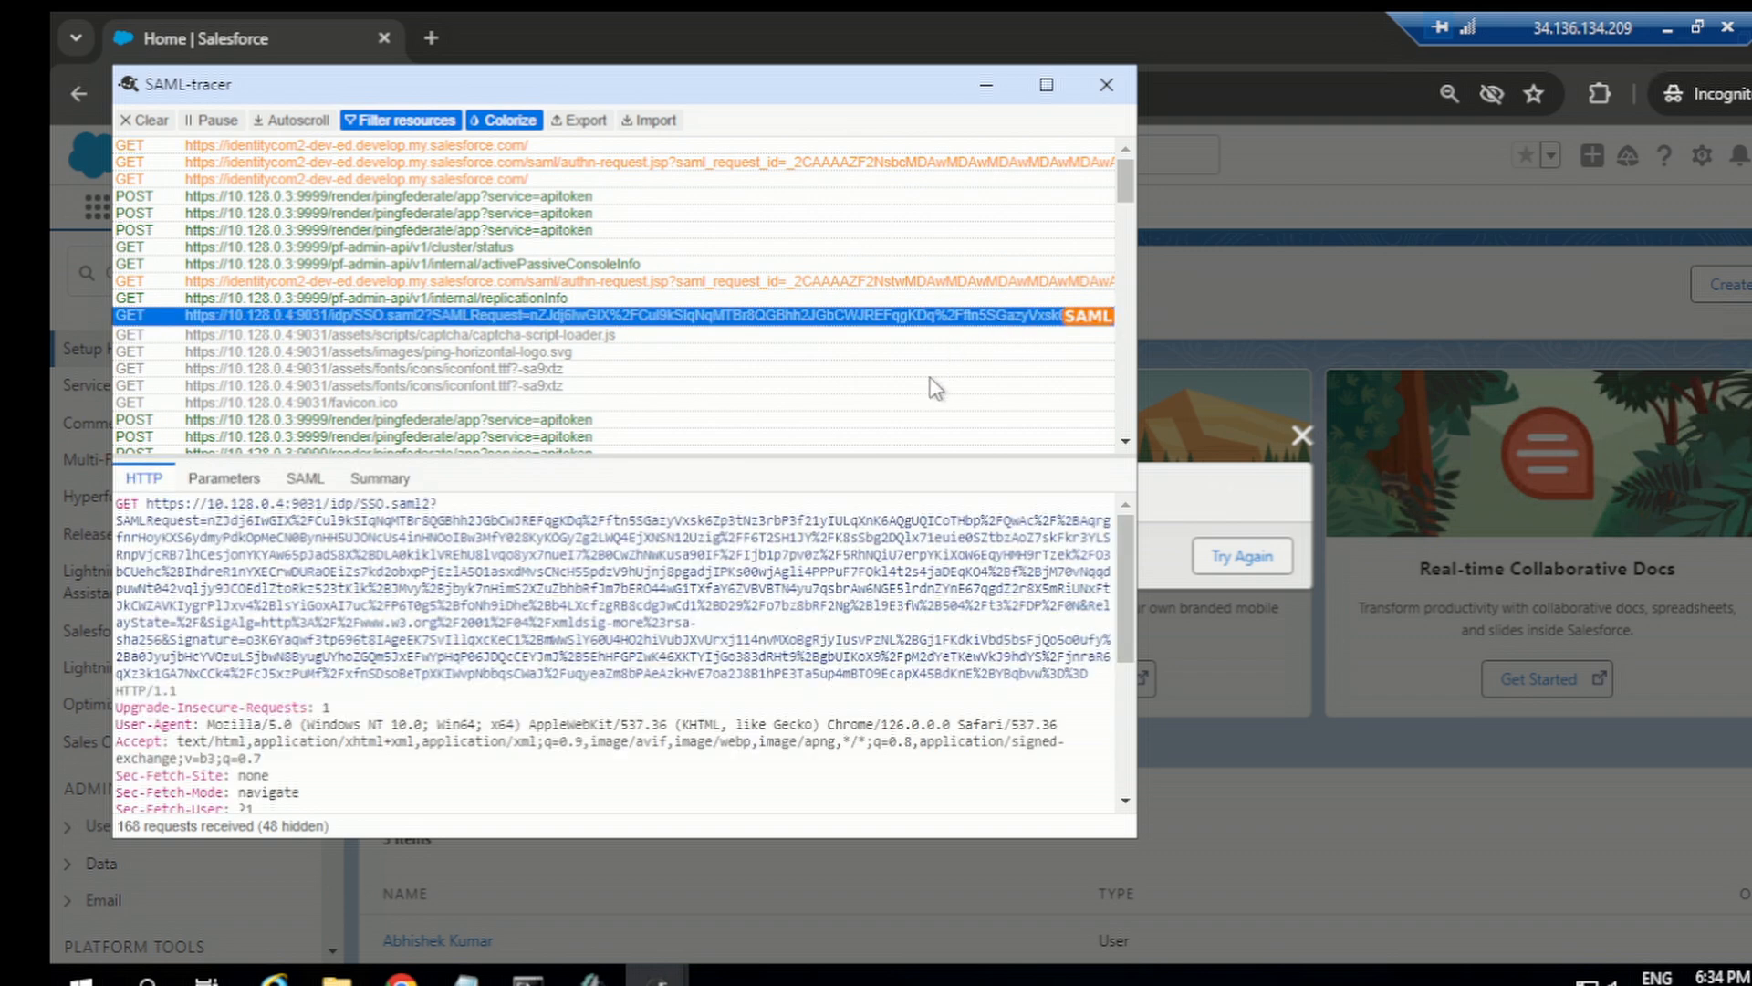
Step: Open the SAML response posted to Salesforce and read through its assertion XML down to the attribute statement
{"action": "scroll", "coordinate": [933, 388], "scroll_direction": "down", "scroll_amount": 5}
{"action": "scroll", "coordinate": [928, 382], "scroll_direction": "down", "scroll_amount": 10}
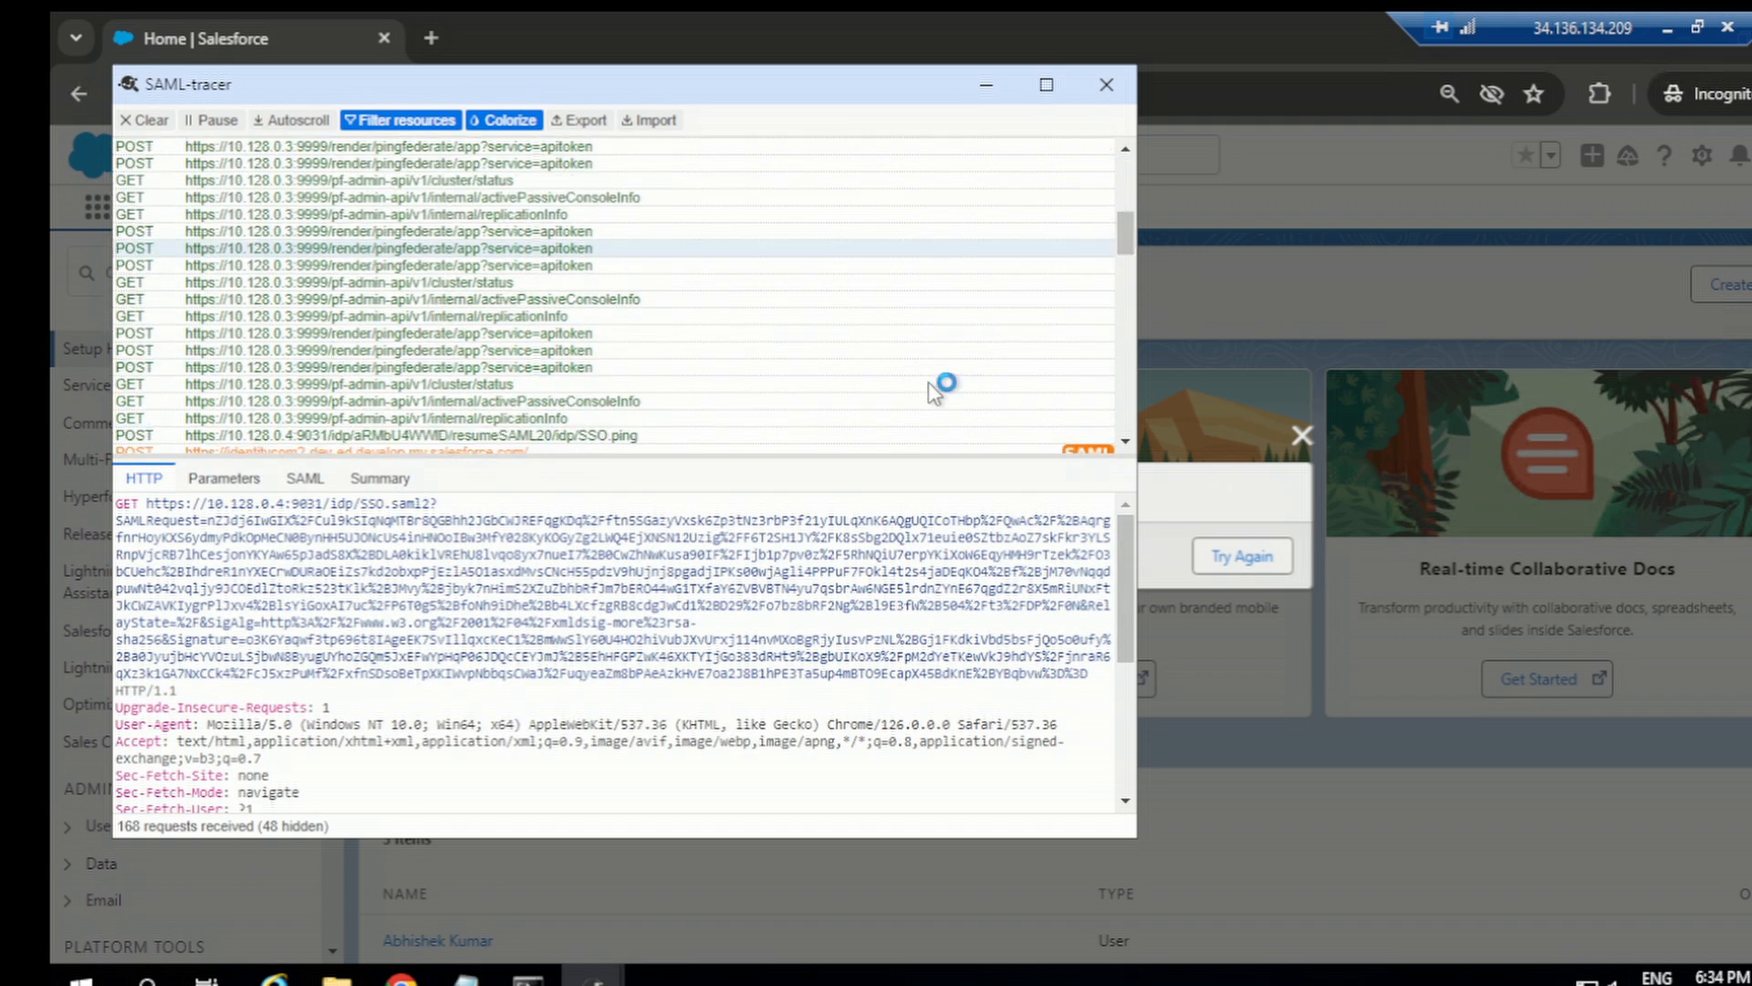
{"action": "left_click", "coordinate": [1062, 186]}
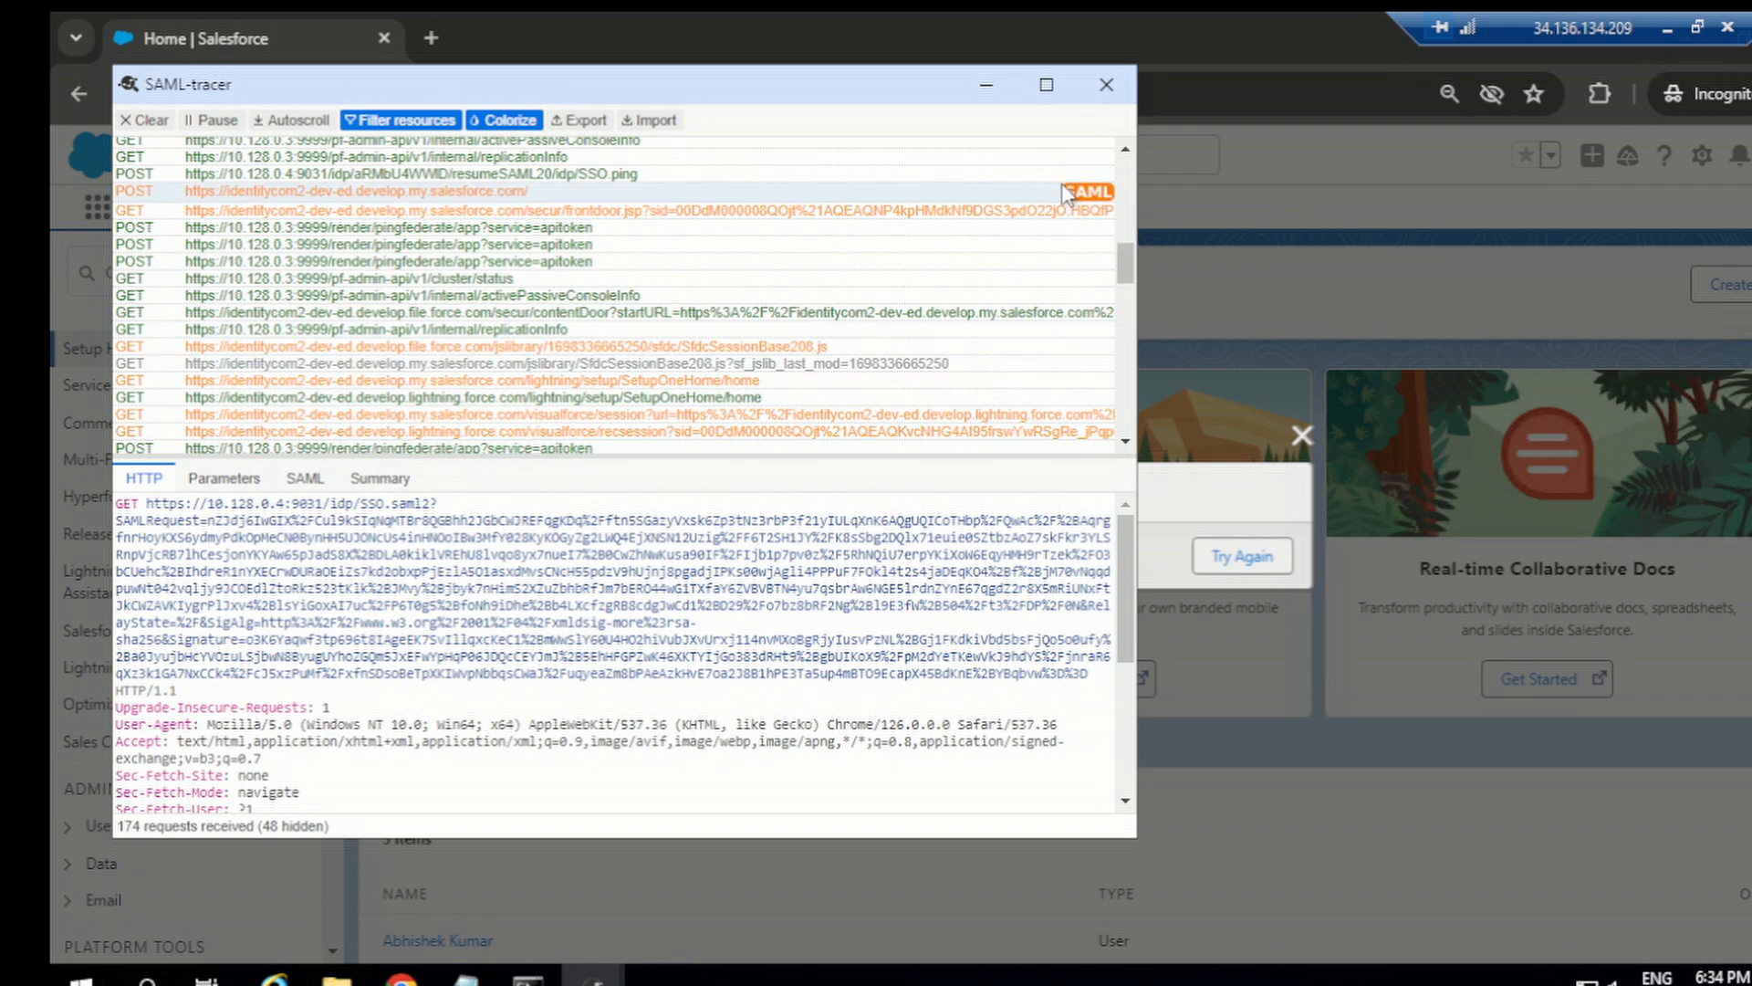
{"action": "left_click", "coordinate": [308, 479]}
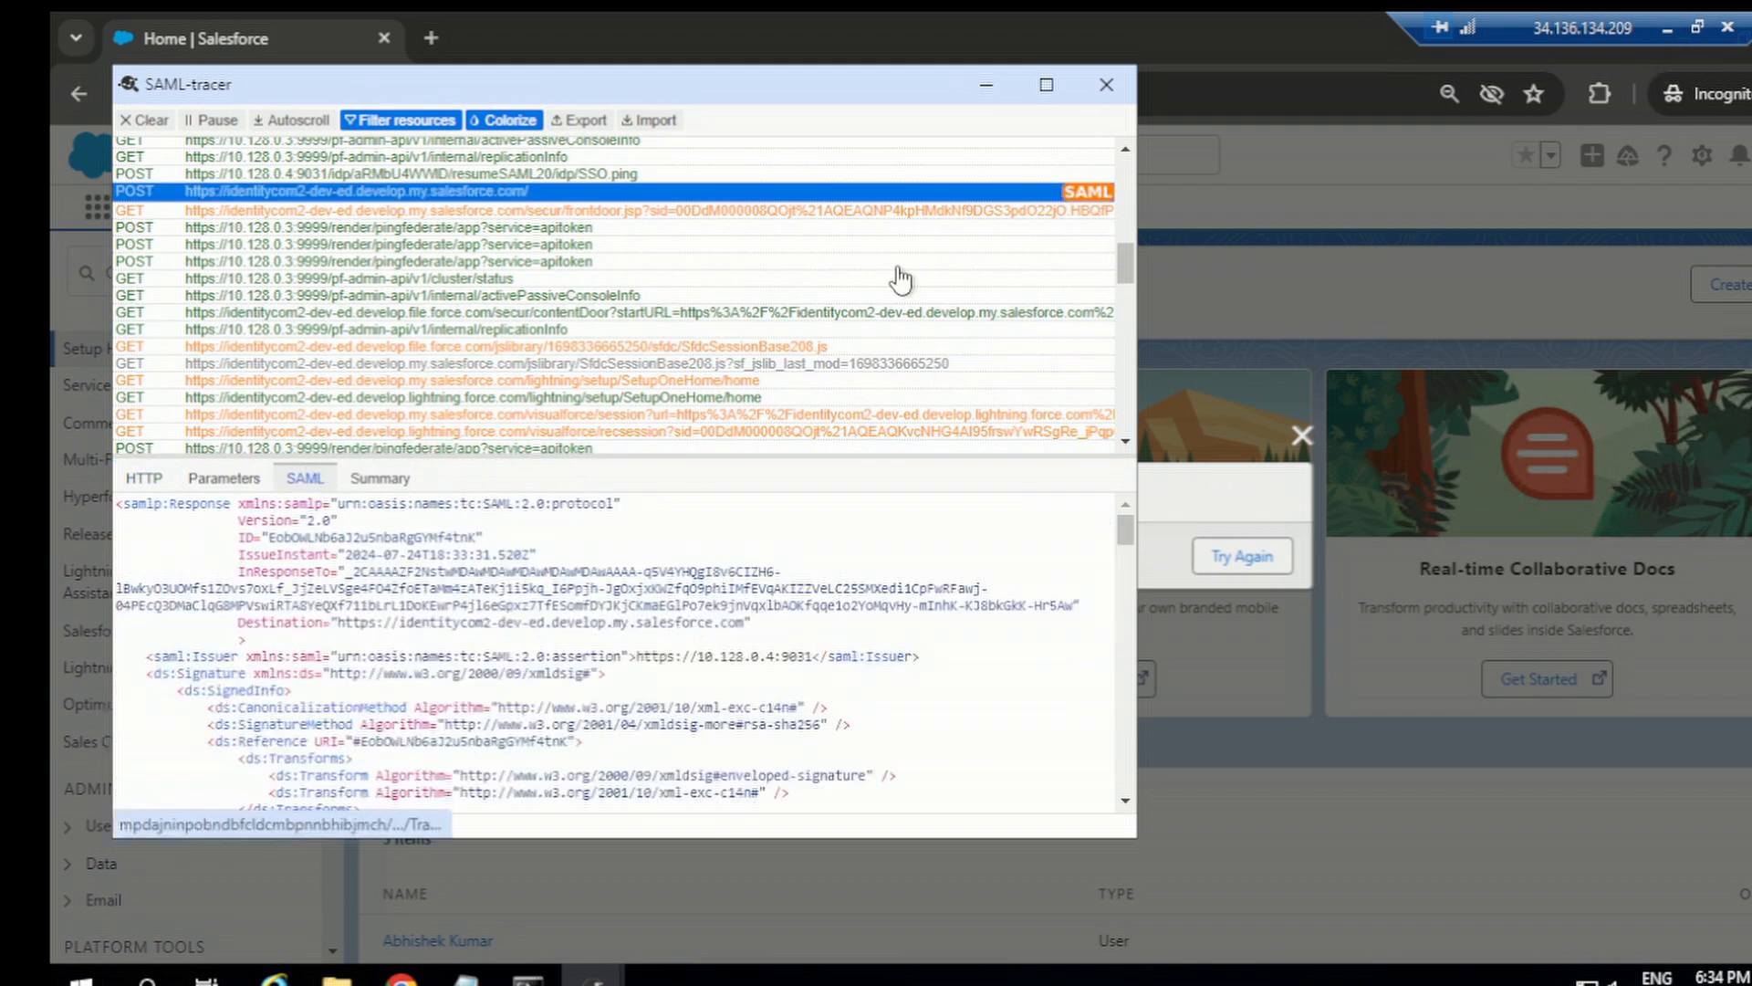
{"action": "left_click", "coordinate": [1047, 84]}
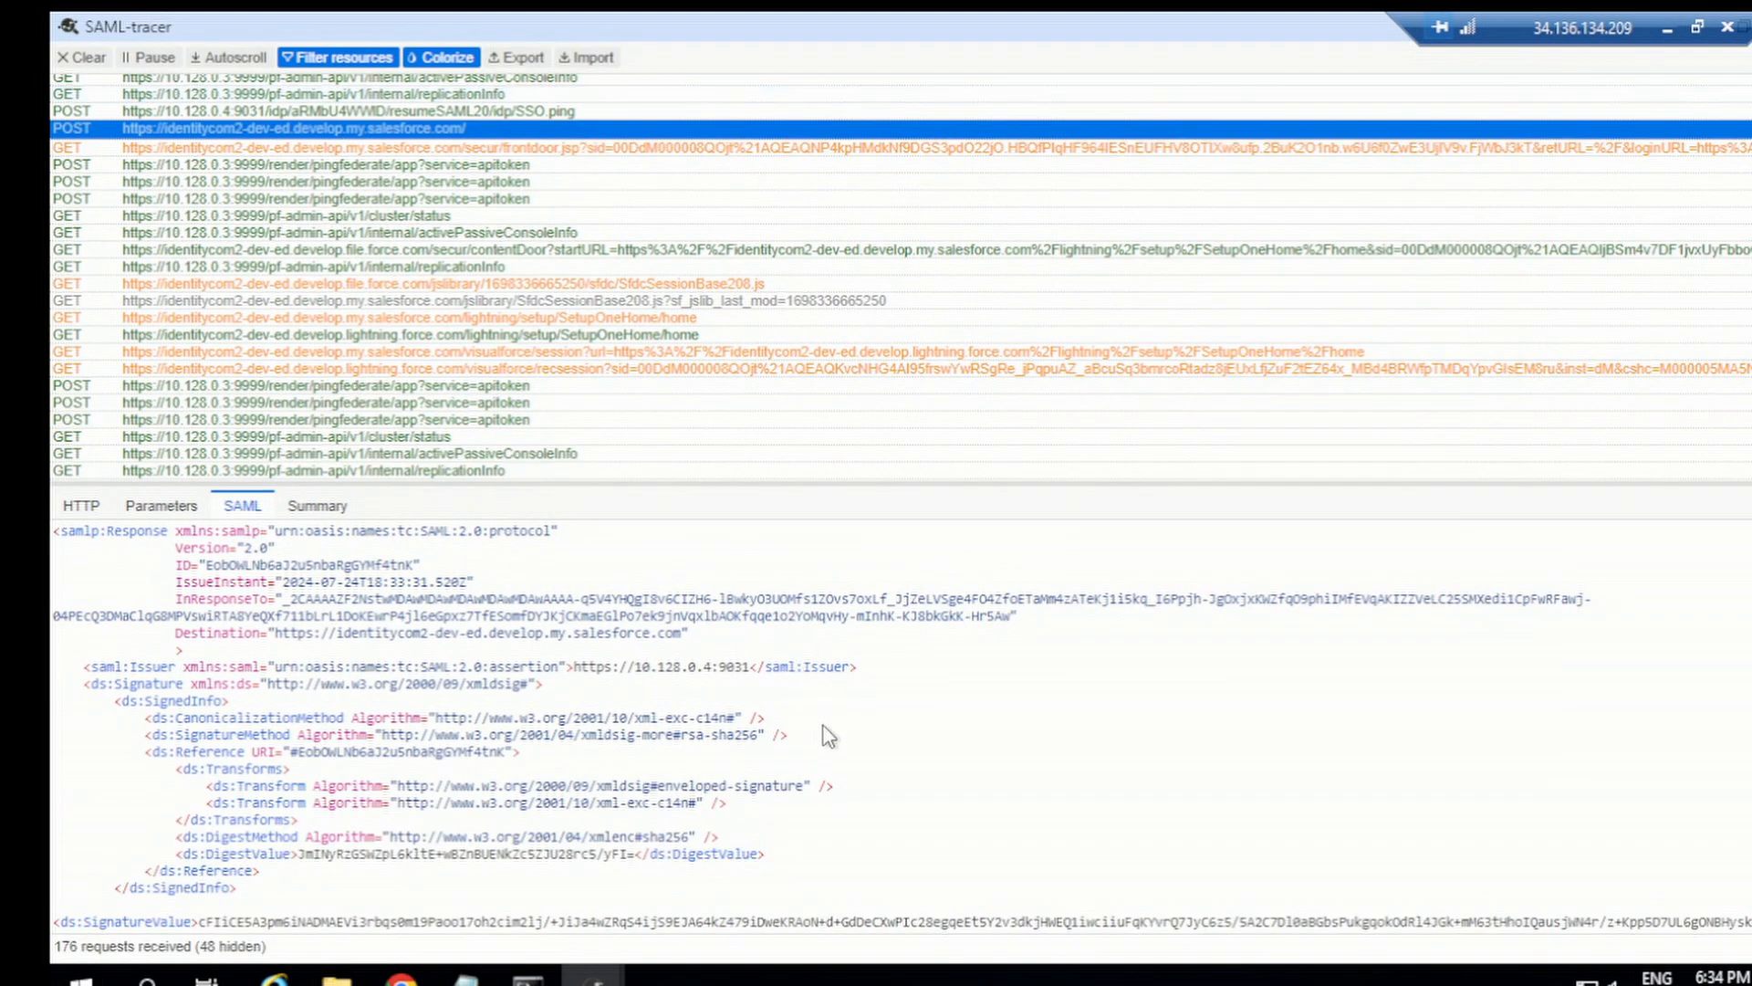
{"action": "scroll", "coordinate": [822, 731], "scroll_direction": "down", "scroll_amount": 10}
{"action": "scroll", "coordinate": [776, 740], "scroll_direction": "down", "scroll_amount": 2}
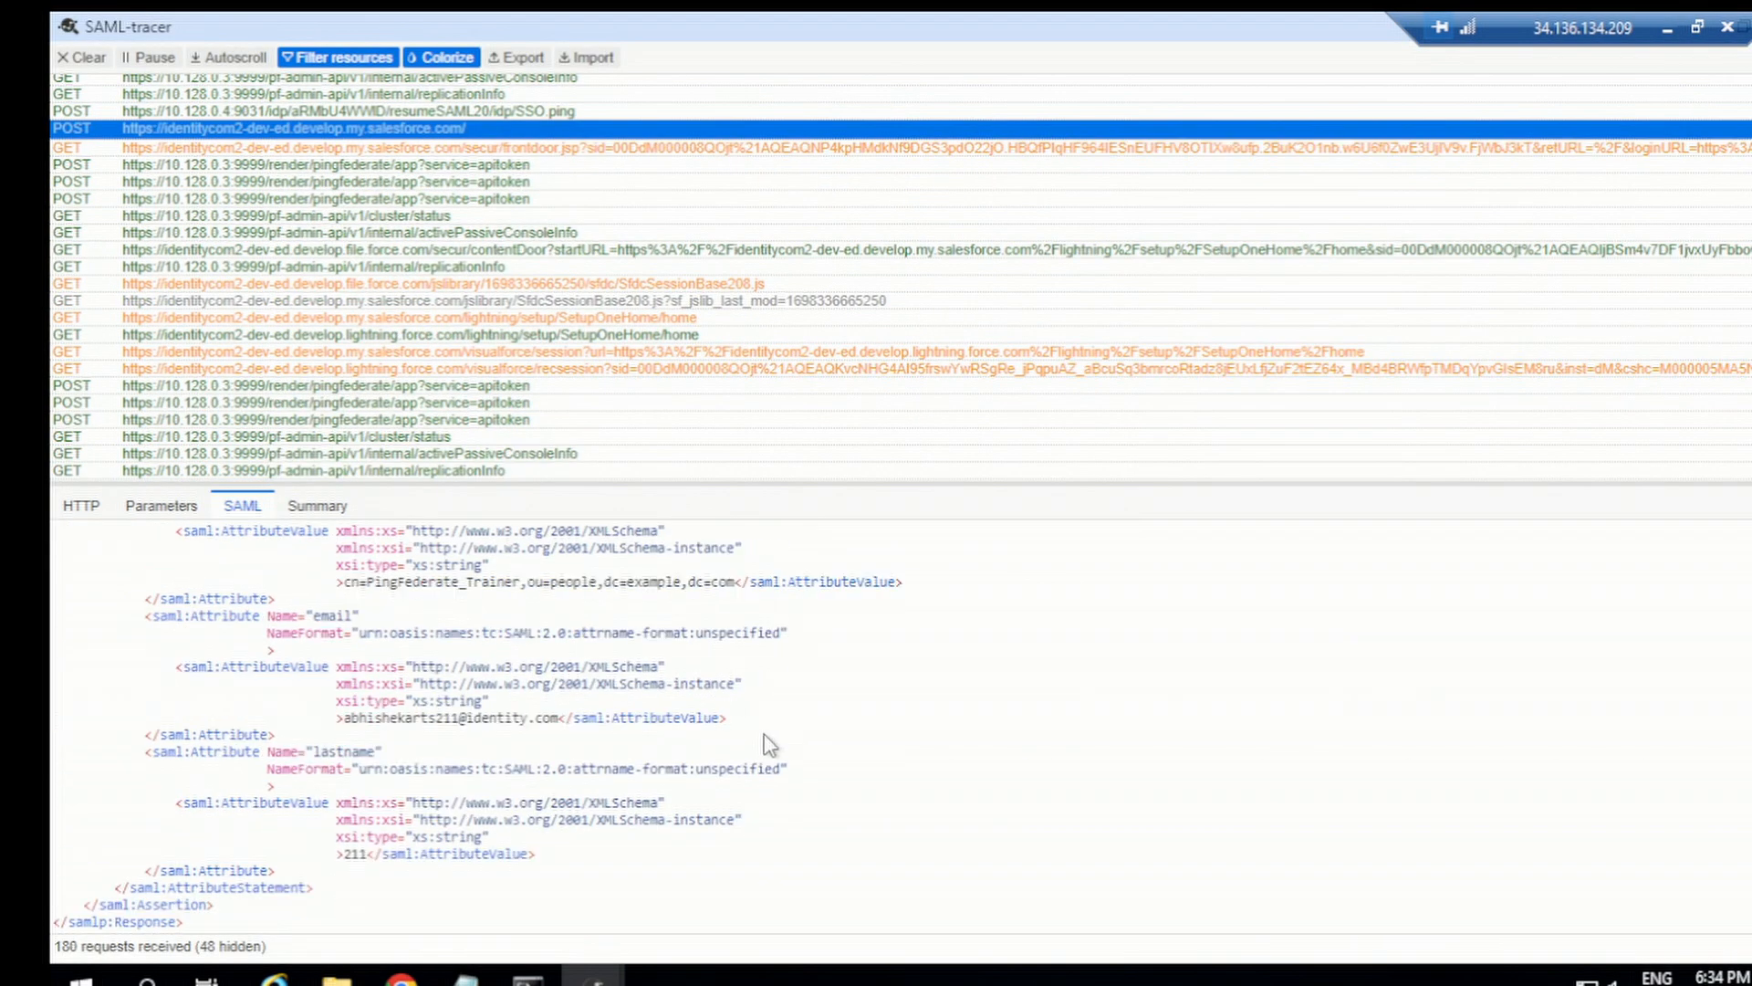
Step: Switch to the response summary and highlight the groups attribute value in the attribute statement
{"action": "left_click", "coordinate": [336, 509]}
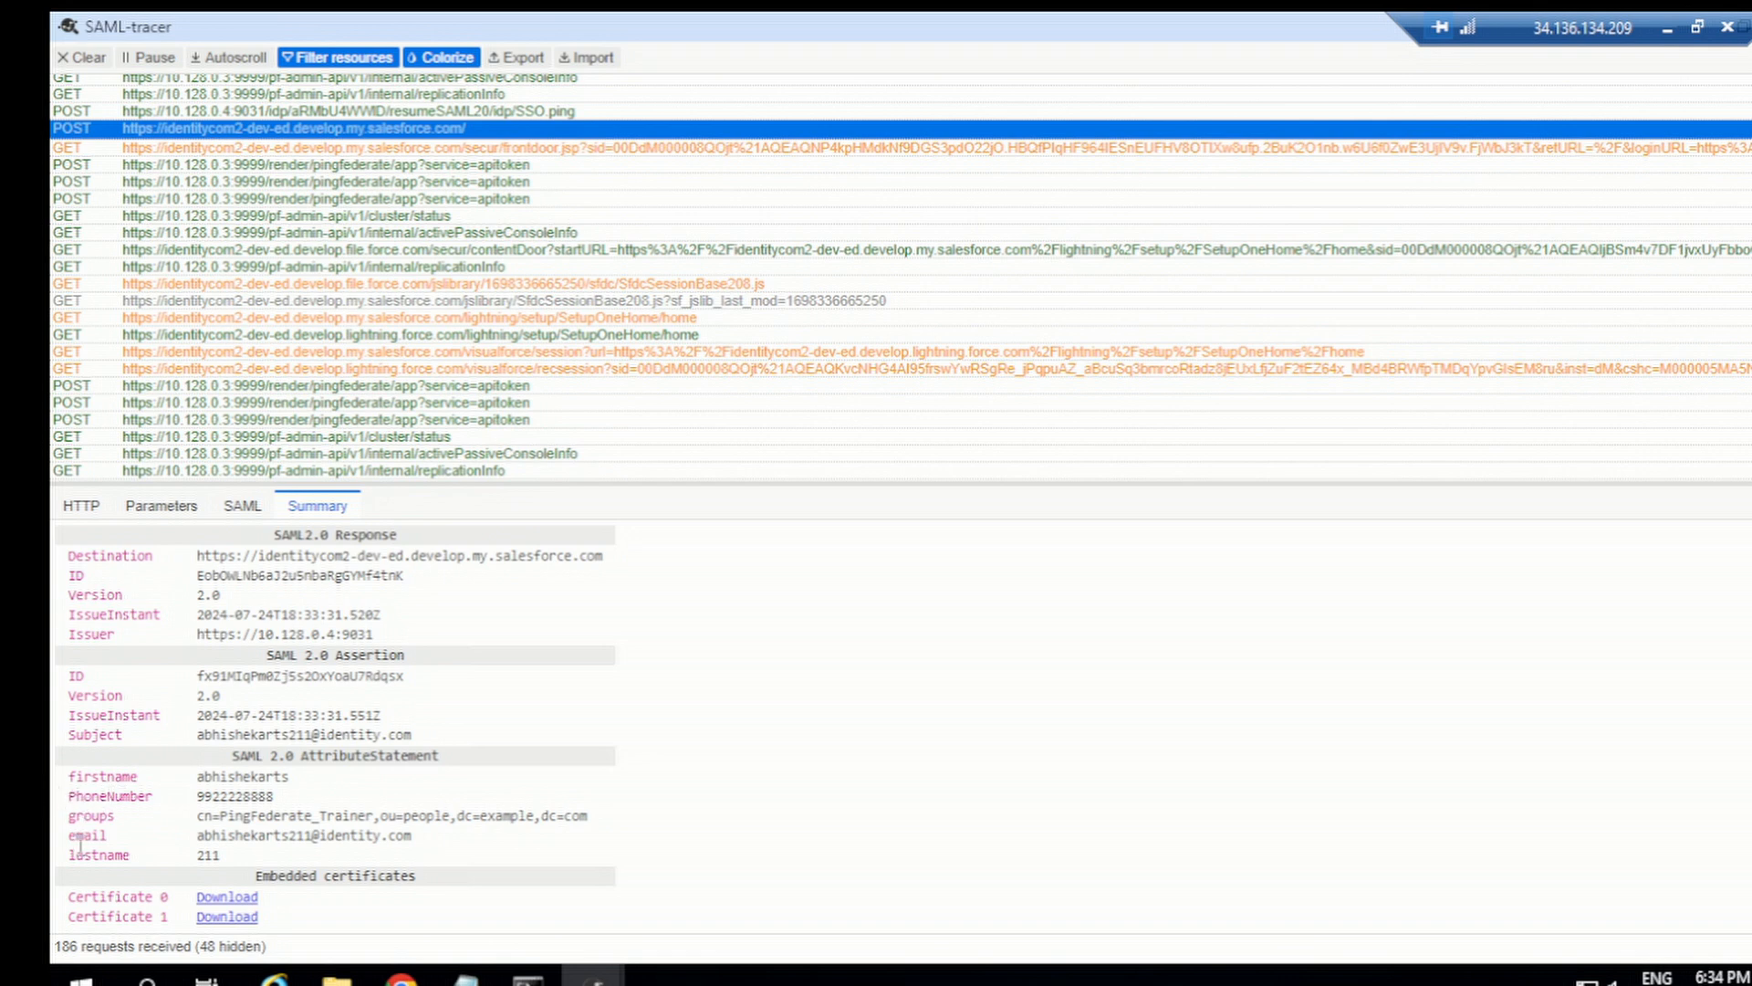
{"action": "double_click", "coordinate": [107, 816]}
{"action": "left_click_drag", "start_coordinate": [195, 817], "coordinate": [608, 821]}
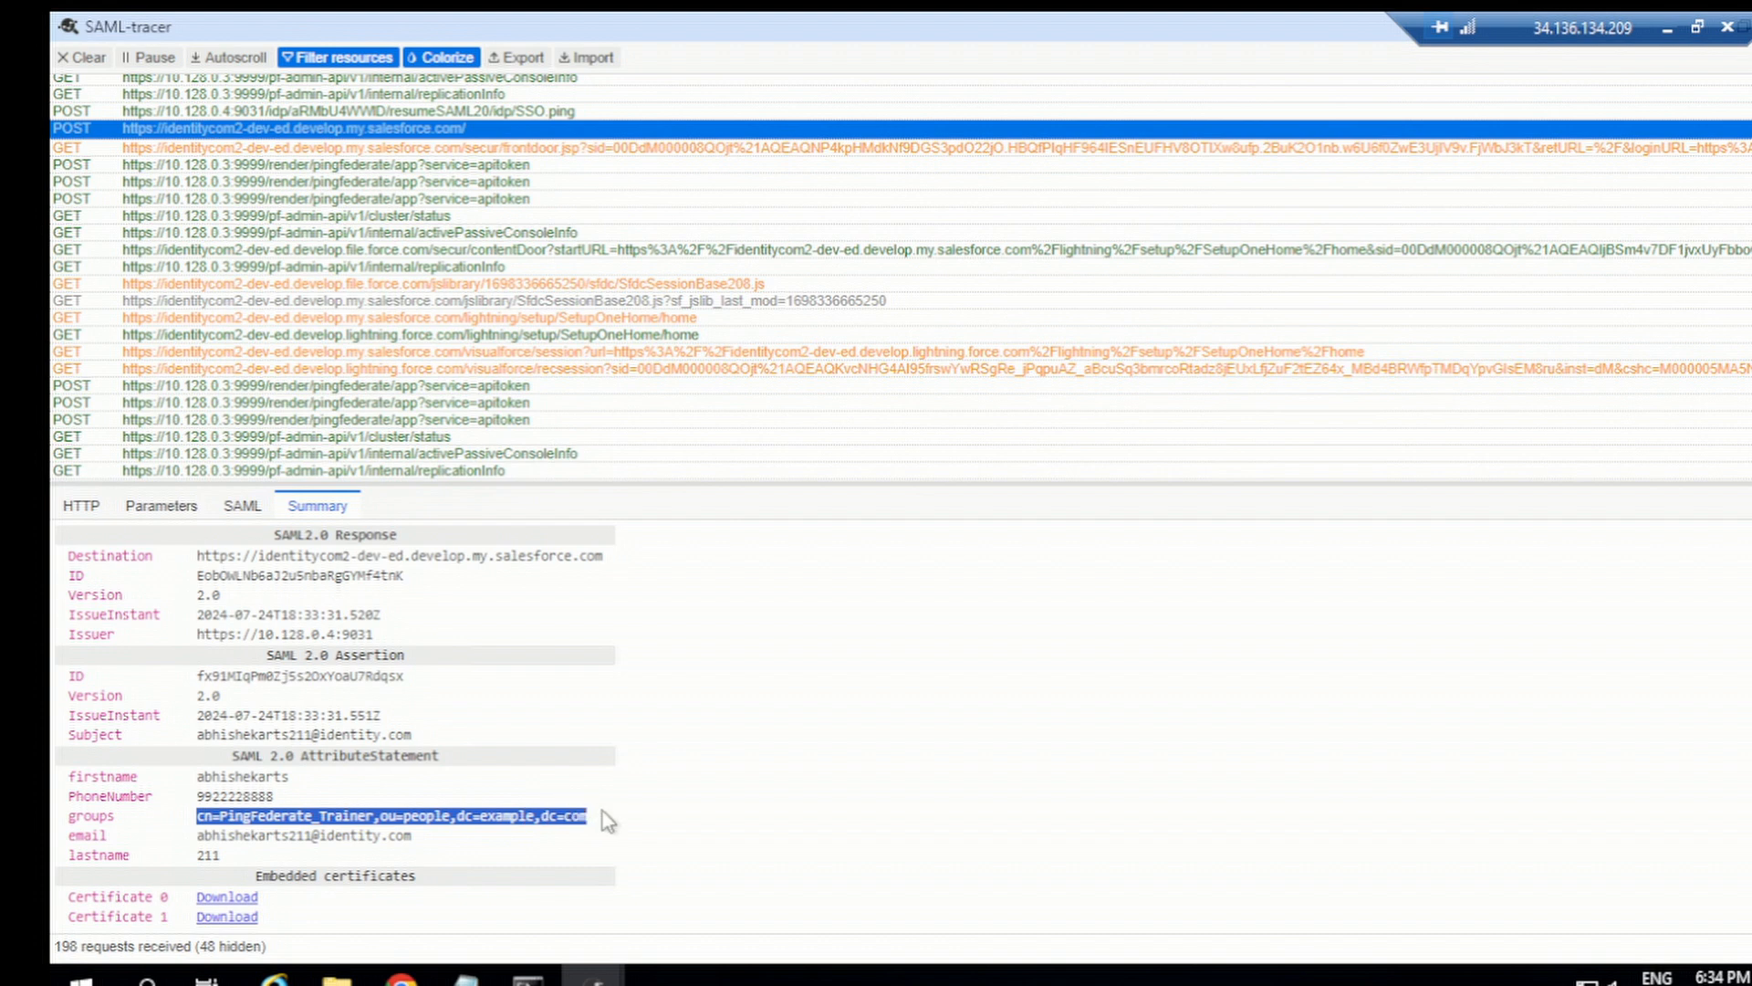